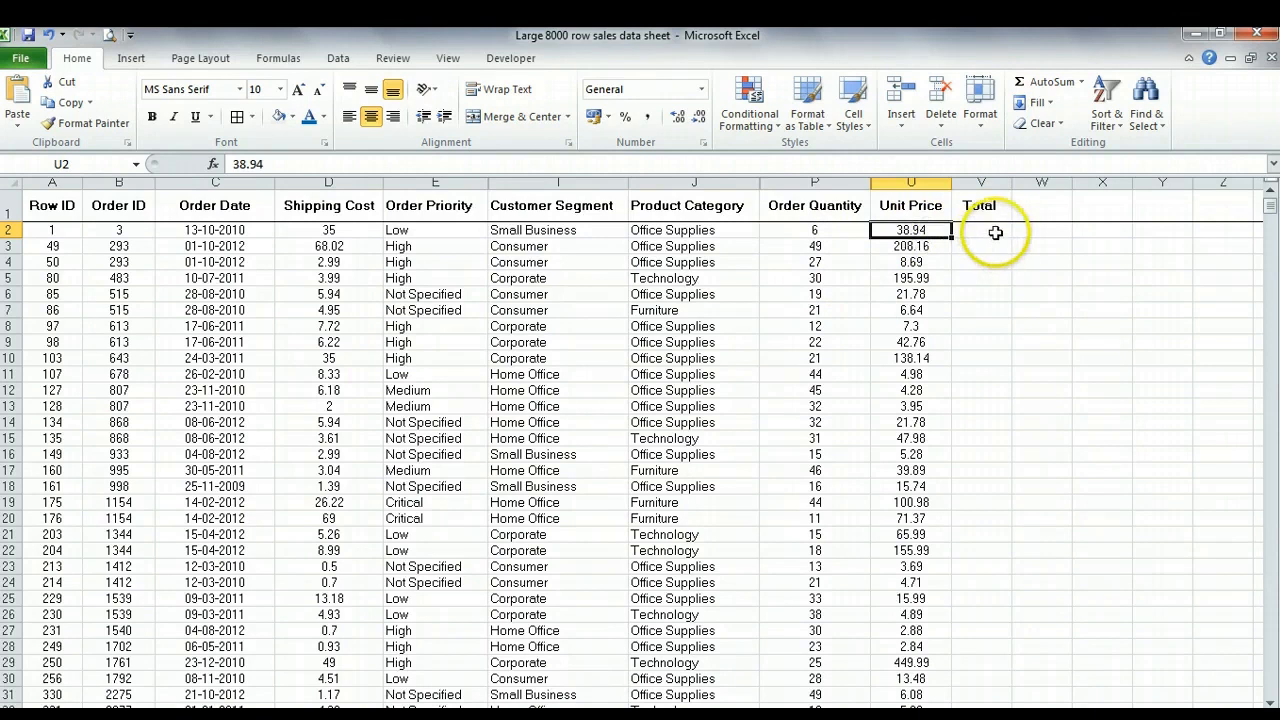
Enter the formula =P2*U2 in cell V2 to multiply the order quantity by the unit price
click(988, 236)
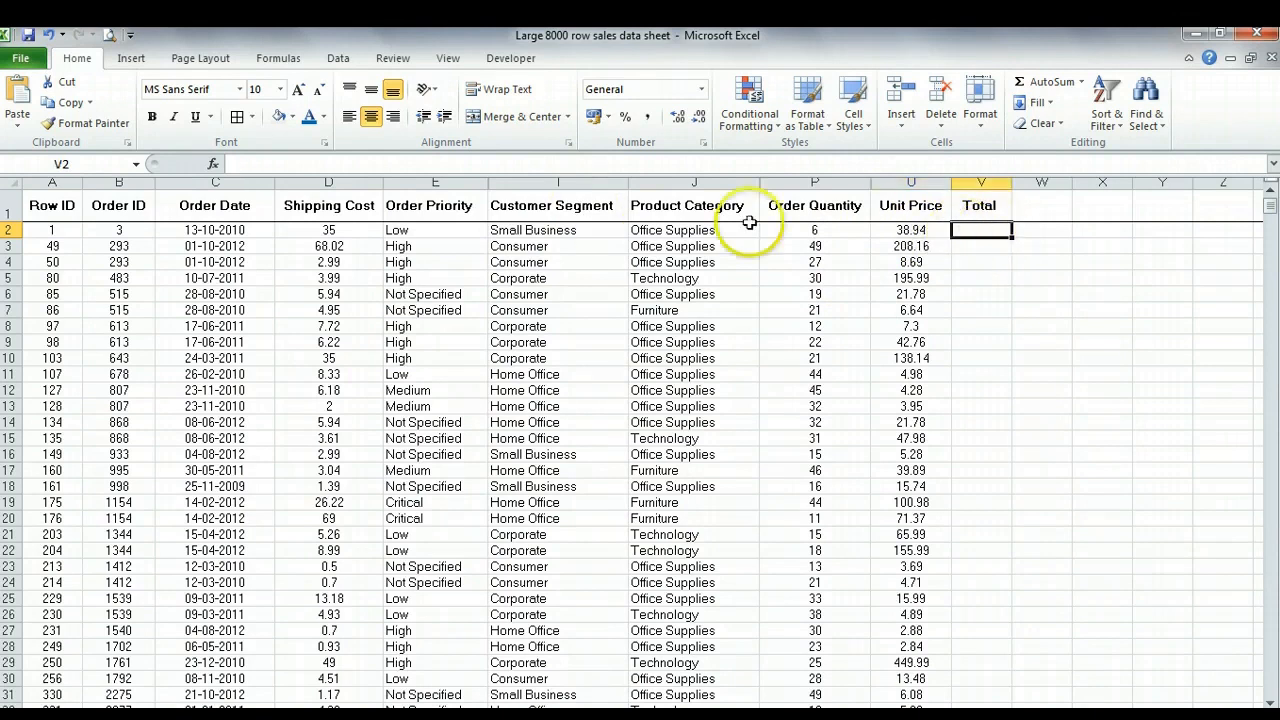
click(421, 163)
text(=)
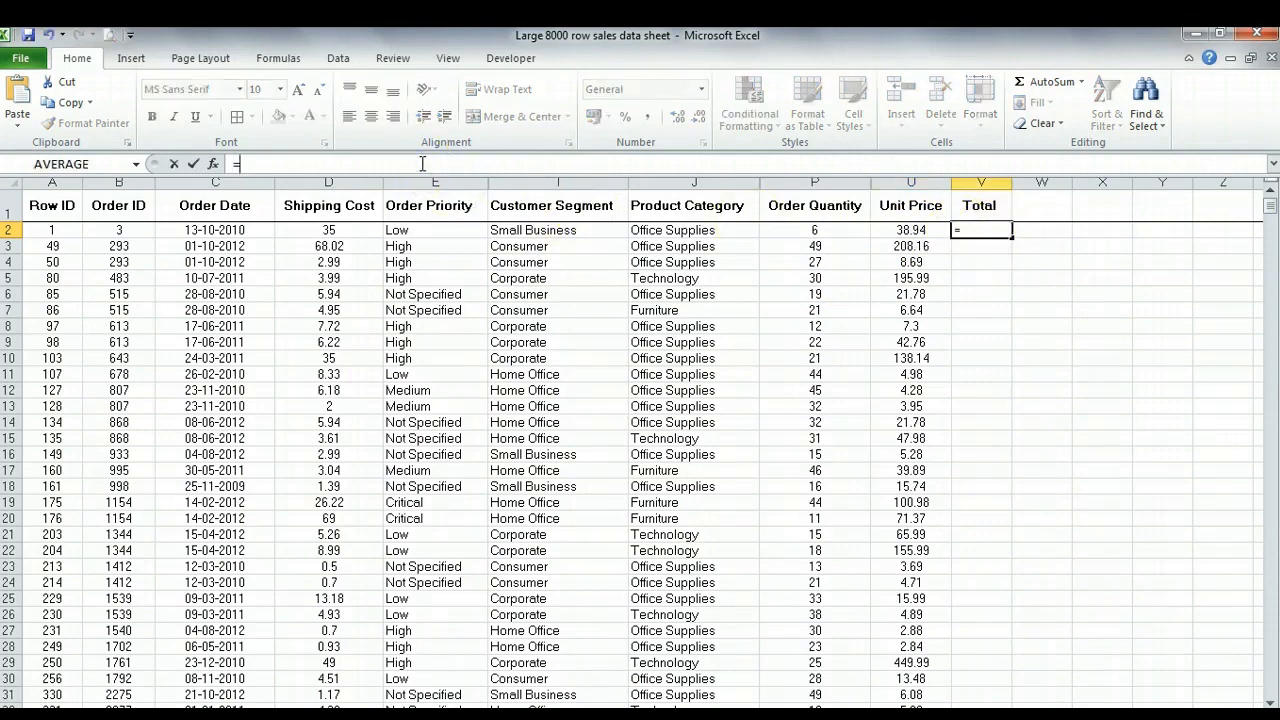
click(806, 230)
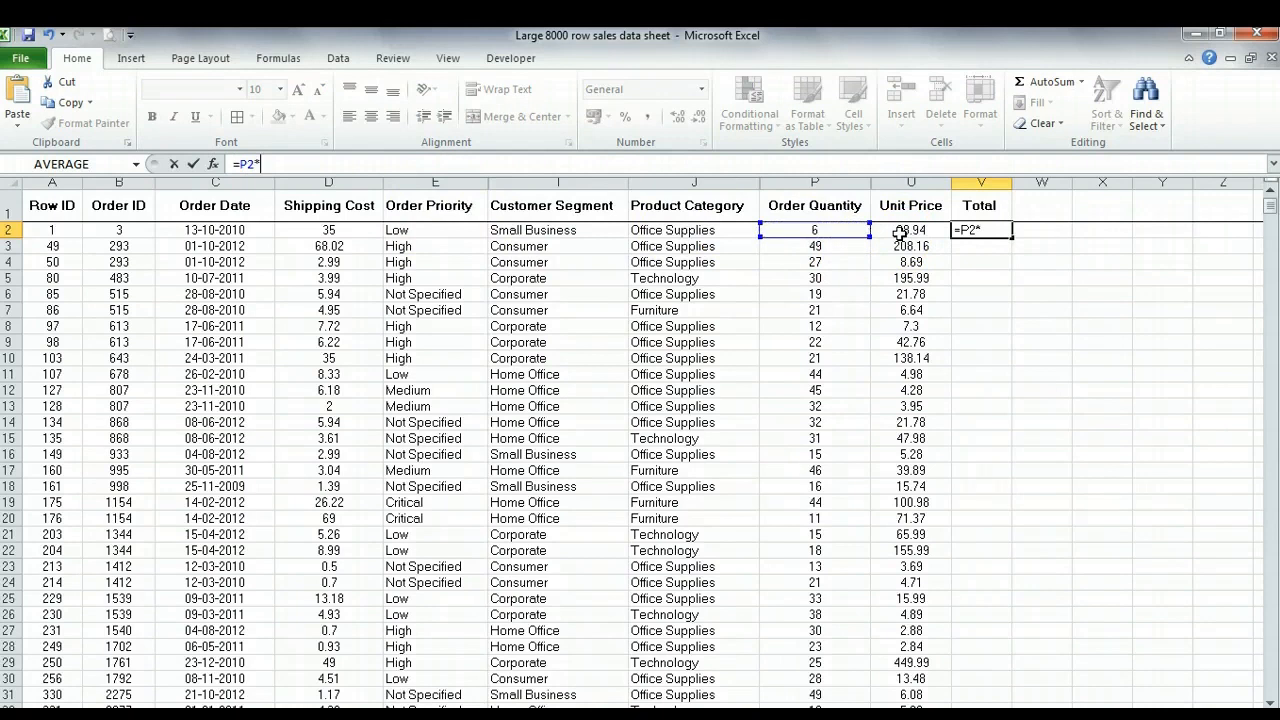
text(*)
click(900, 230)
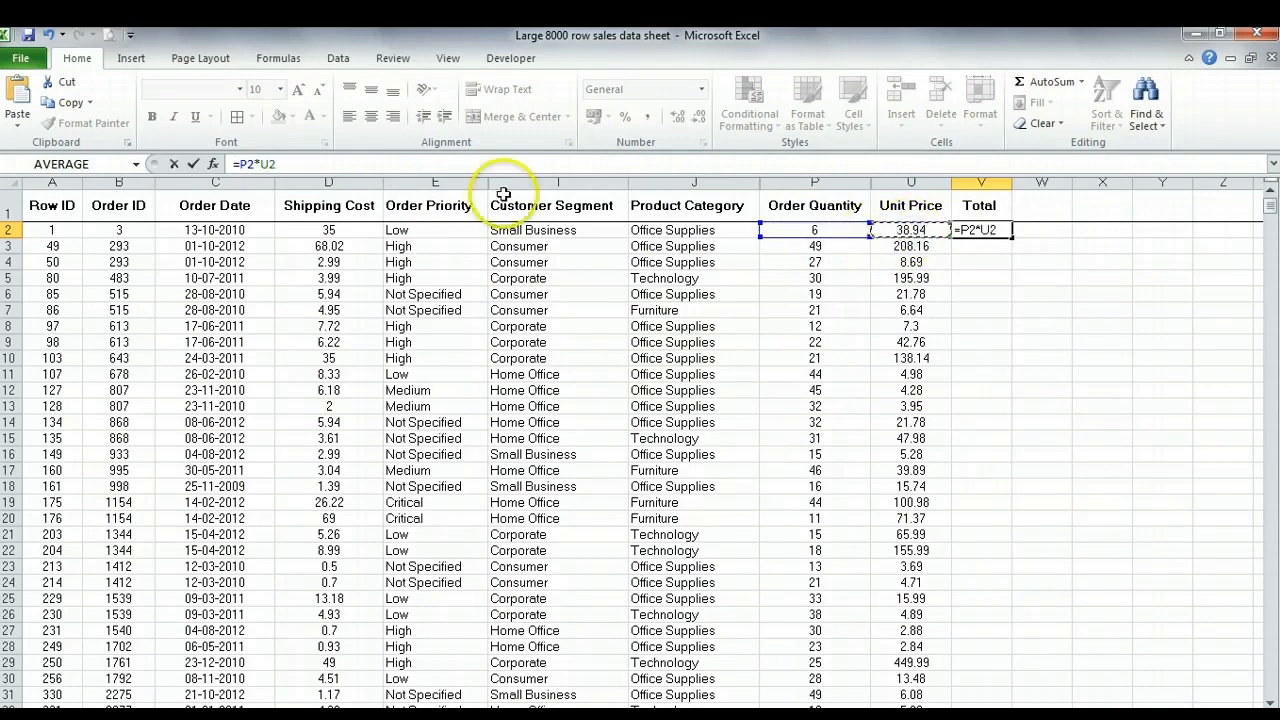
click(193, 164)
click(978, 238)
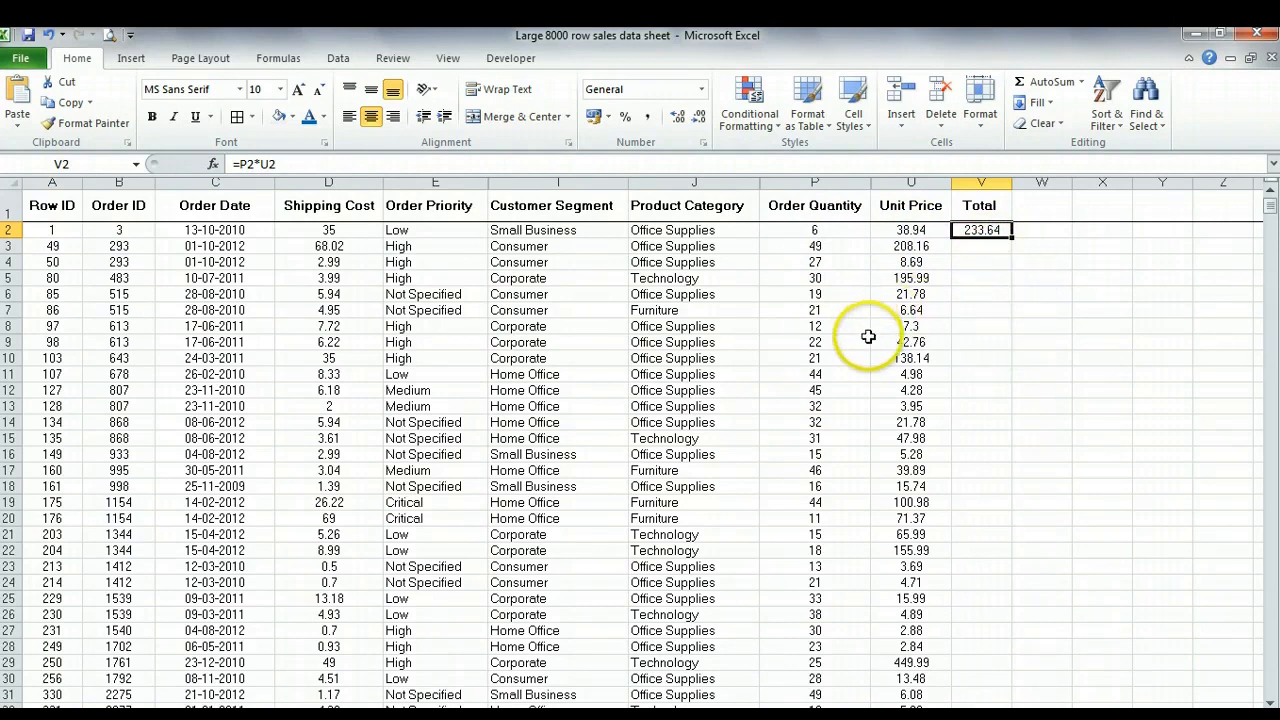
Look through the order data down to its last row and return to the header row
scroll(855, 337, down, 6)
scroll(870, 340, down, 20)
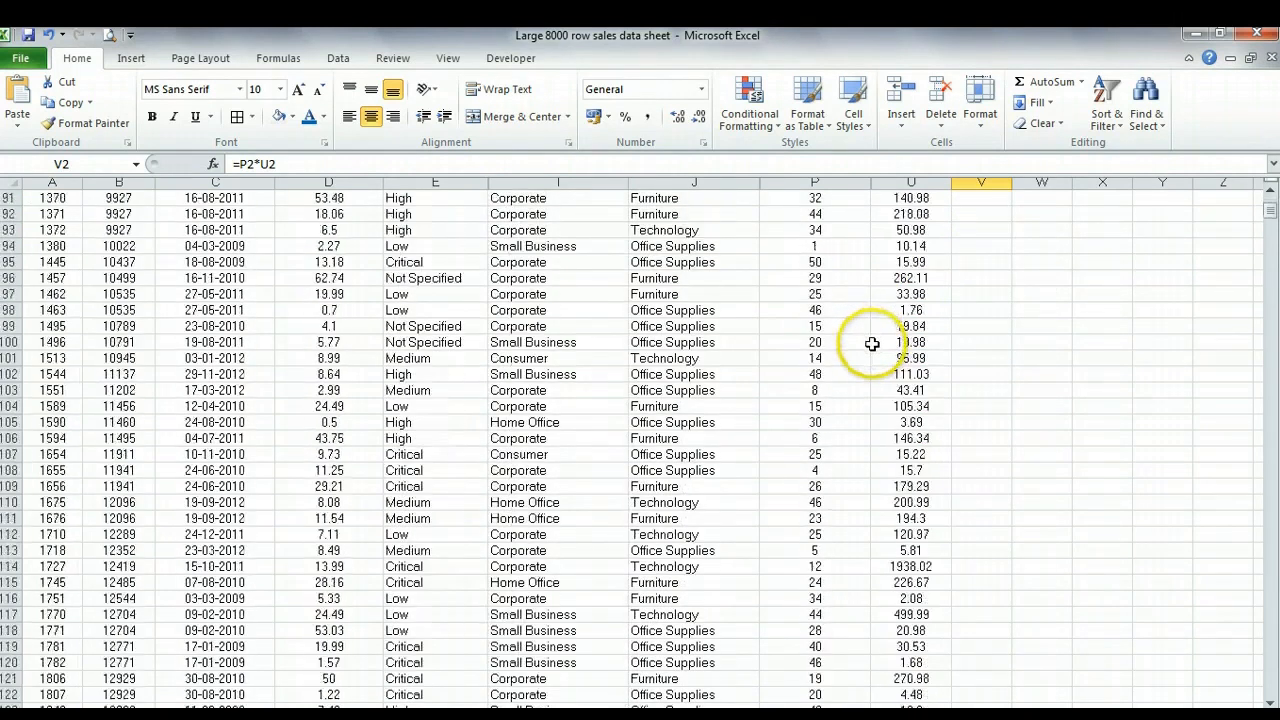
click(845, 294)
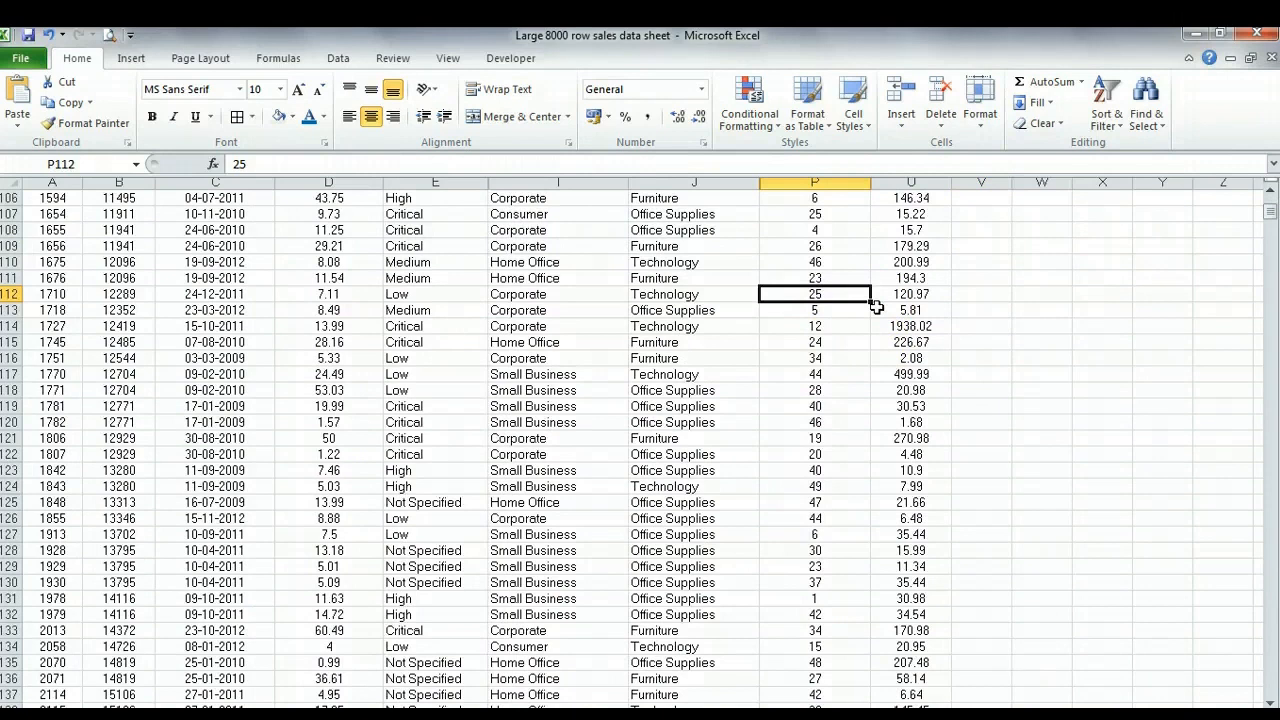
key(ctrl+Down)
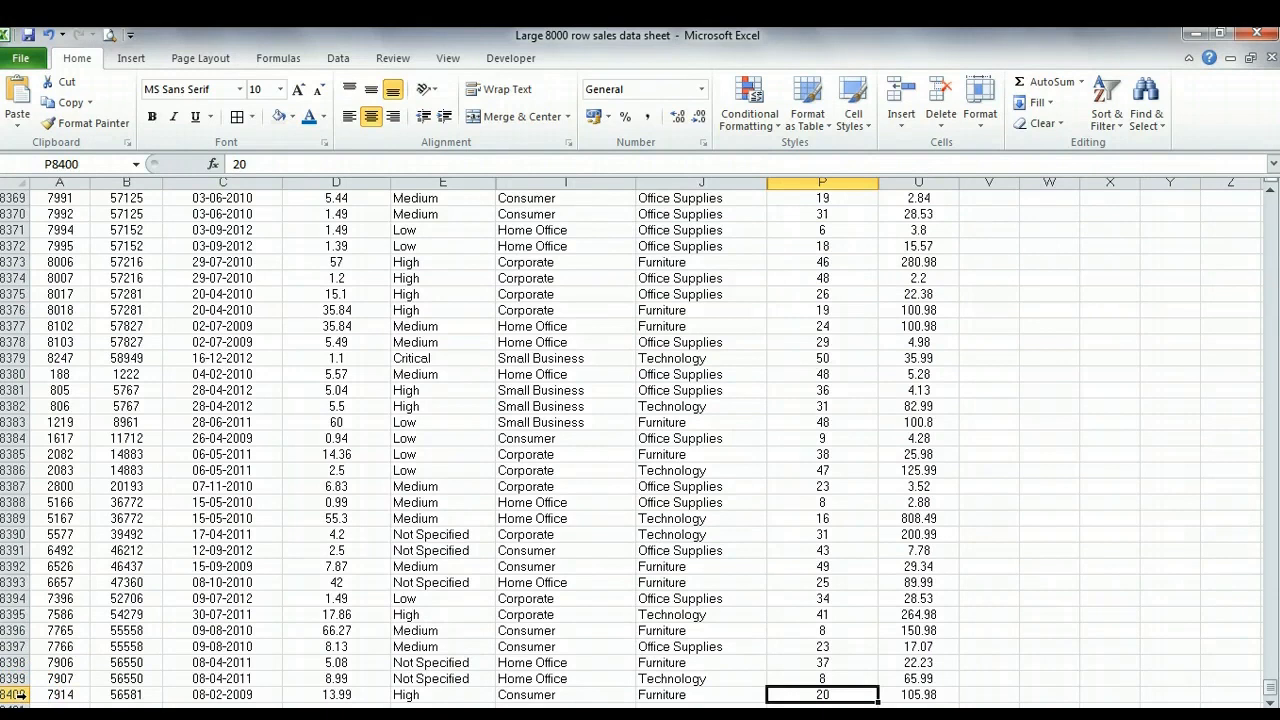
key(ctrl+Up)
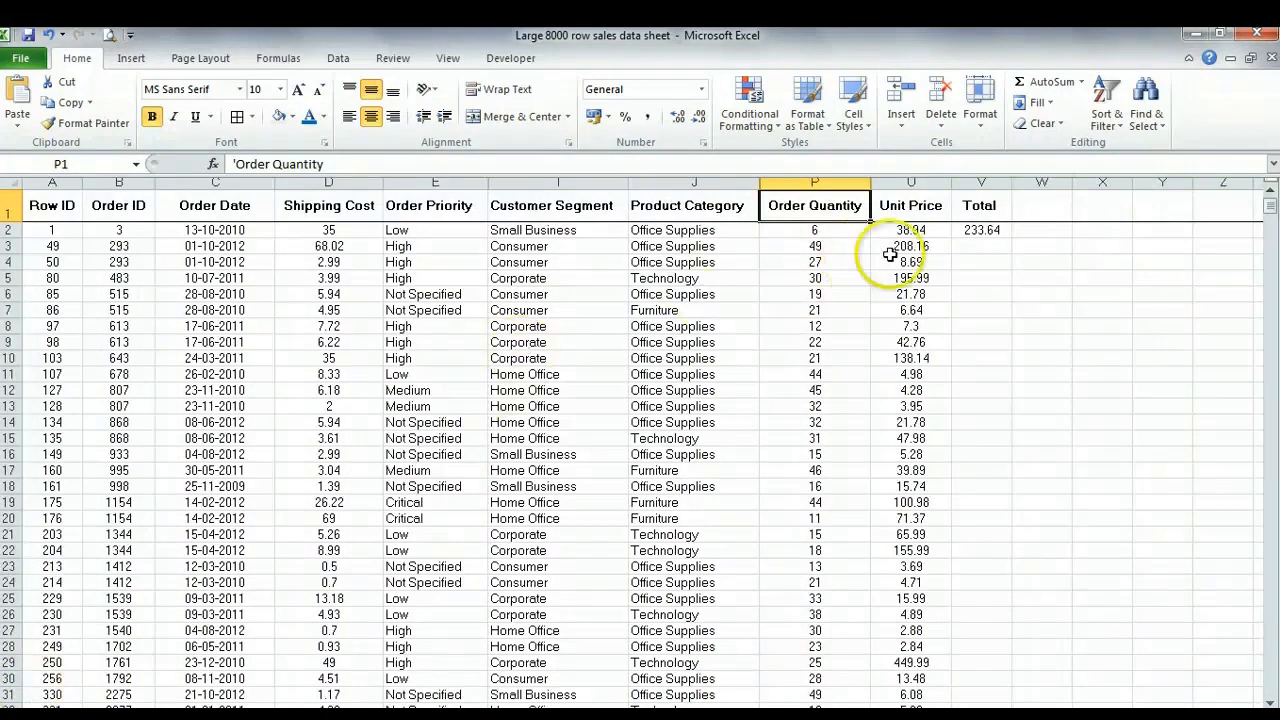
Fill the Total formula from V2 down the whole column to the last data row
click(991, 231)
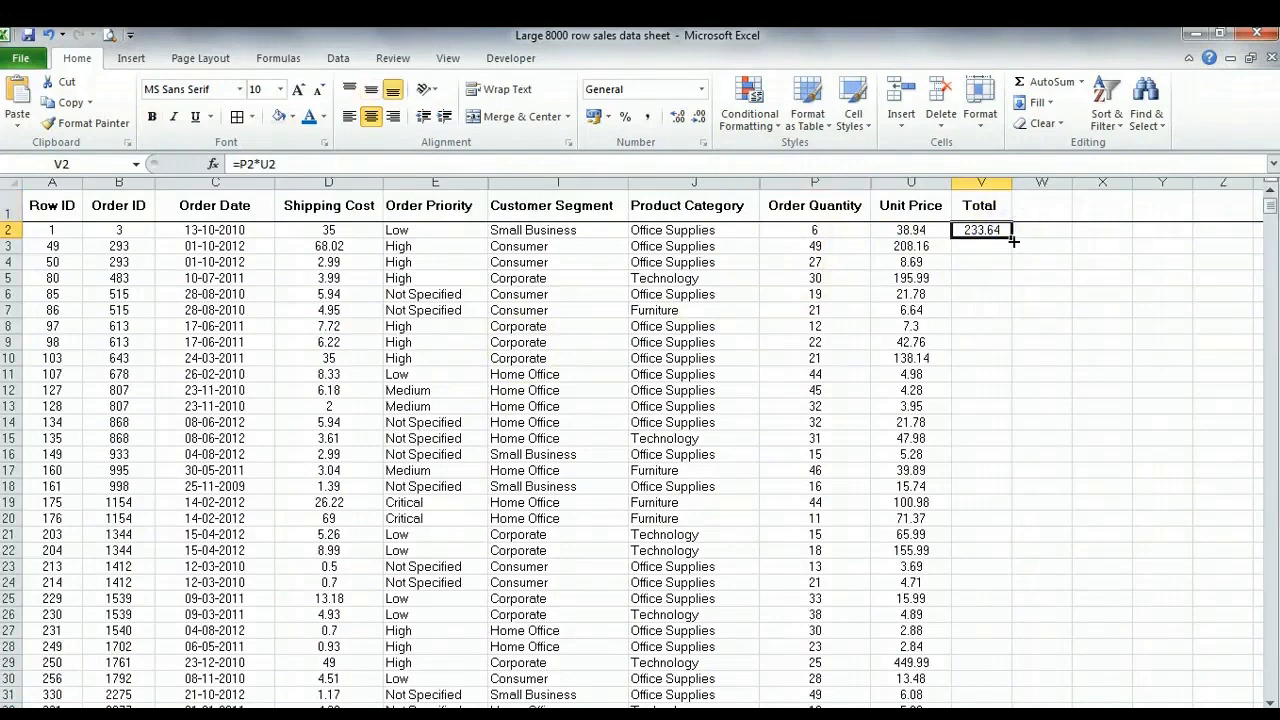
drag(1010, 245, 1012, 270)
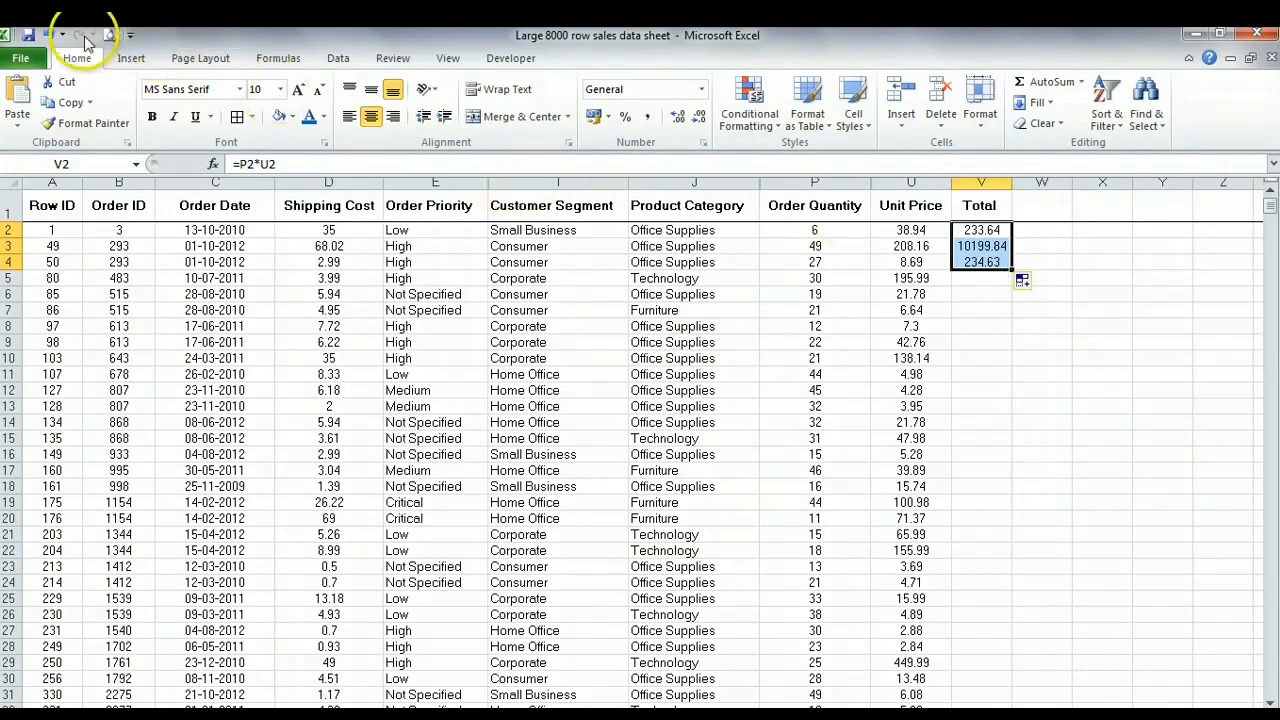
click(48, 35)
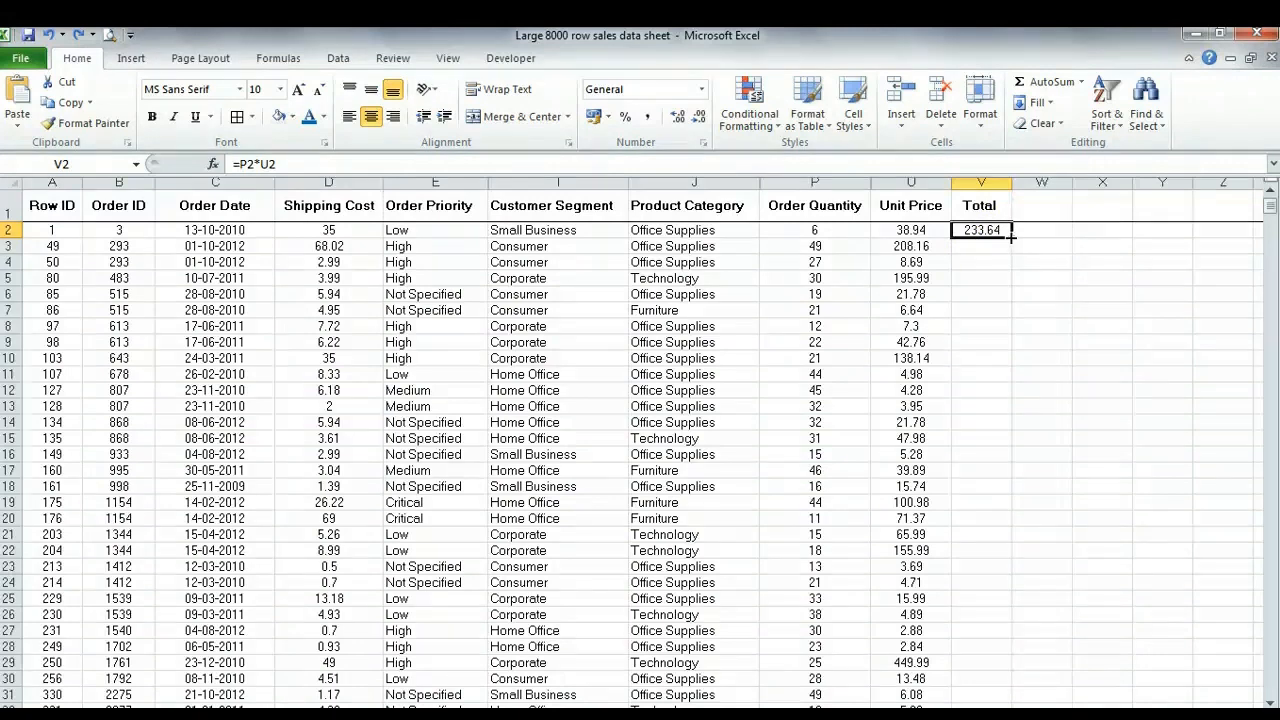
double_click(1011, 236)
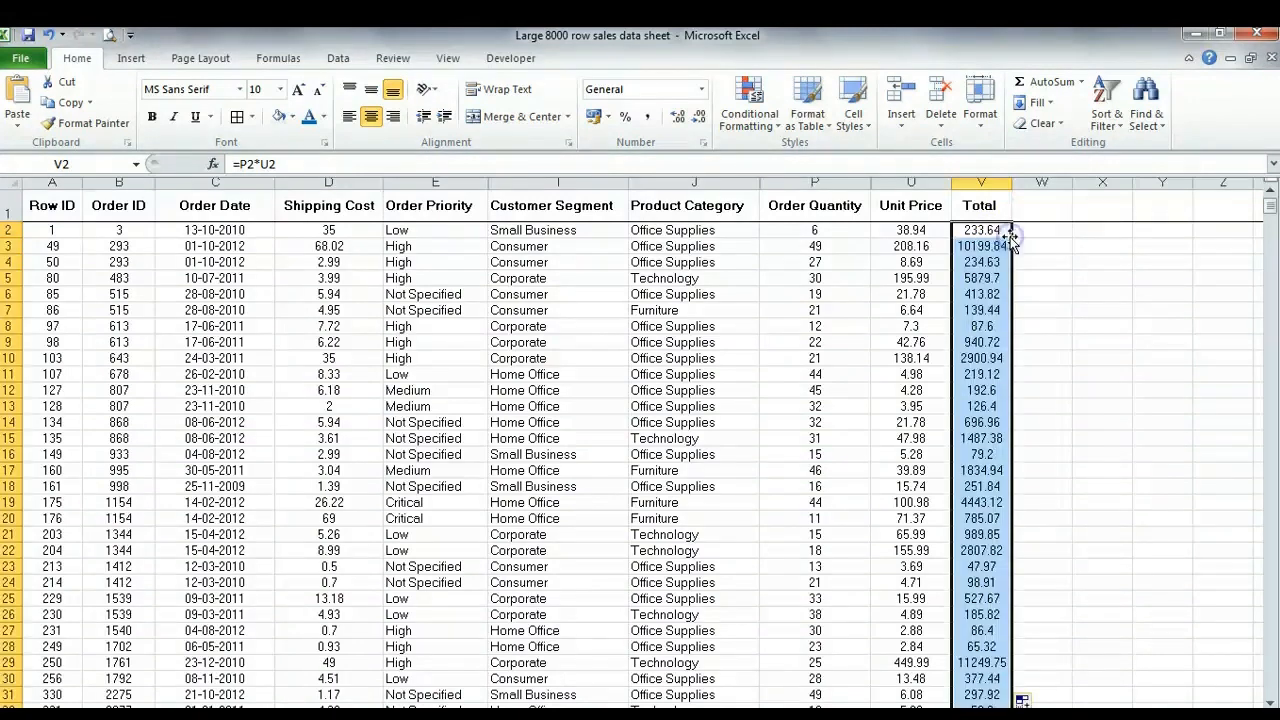
Inspect the Total formula in the last data row, cell V8400, and go back to the header row
click(817, 249)
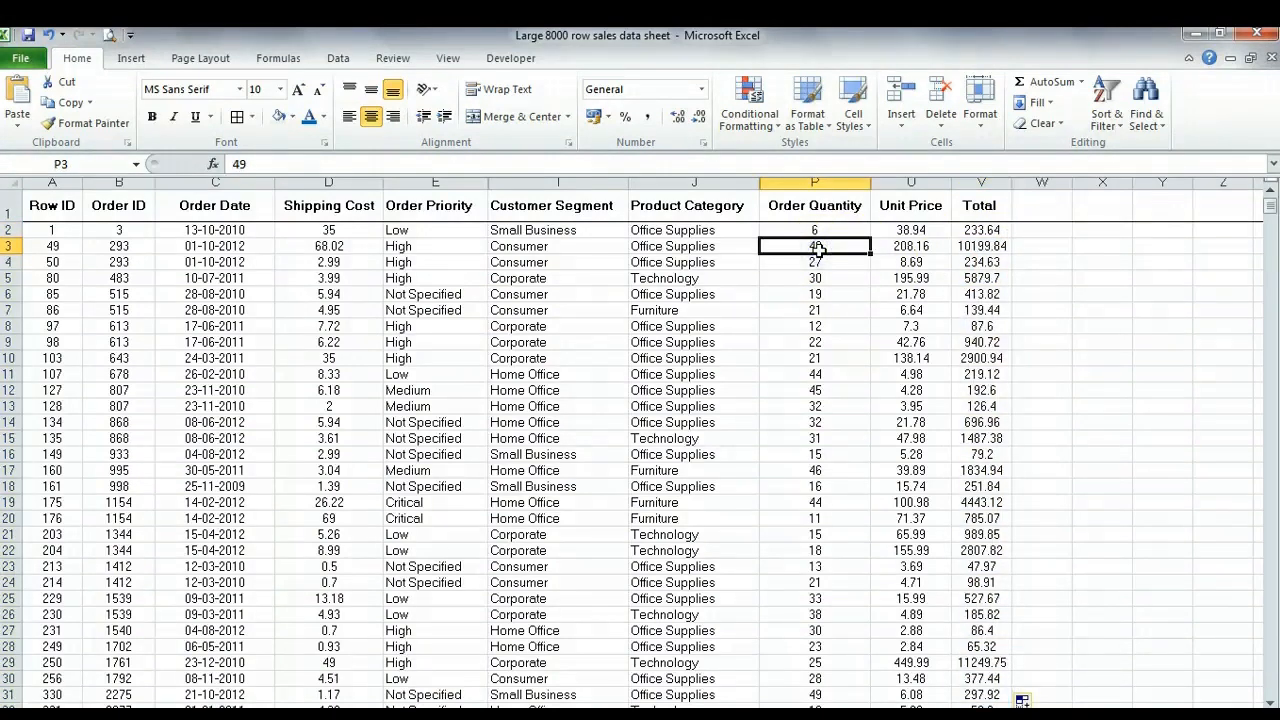
key(ctrl+Down)
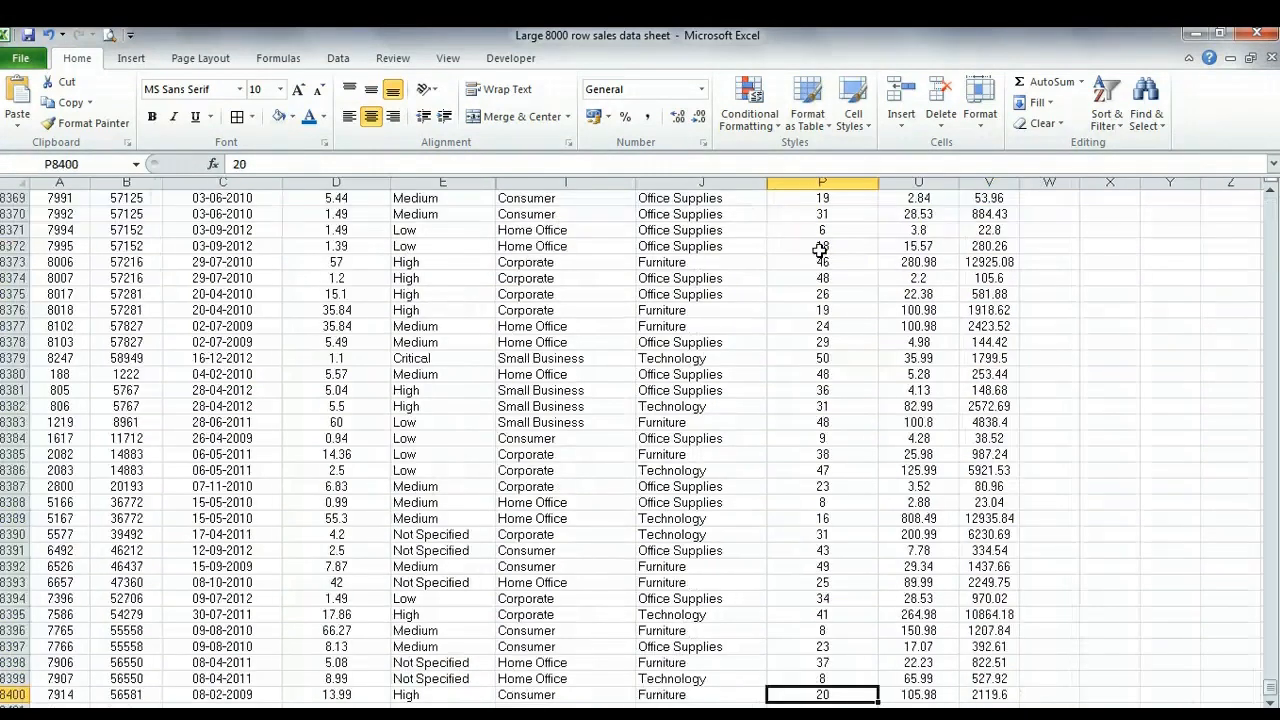
click(986, 681)
click(988, 694)
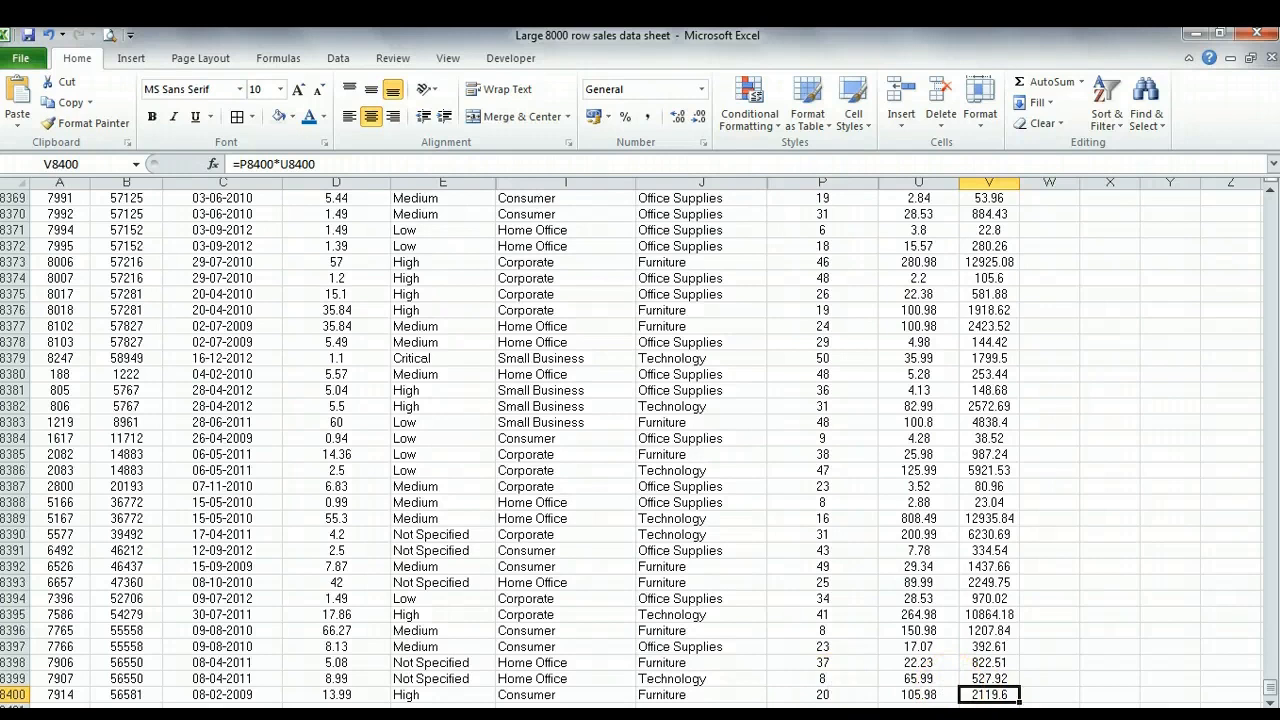
click(920, 694)
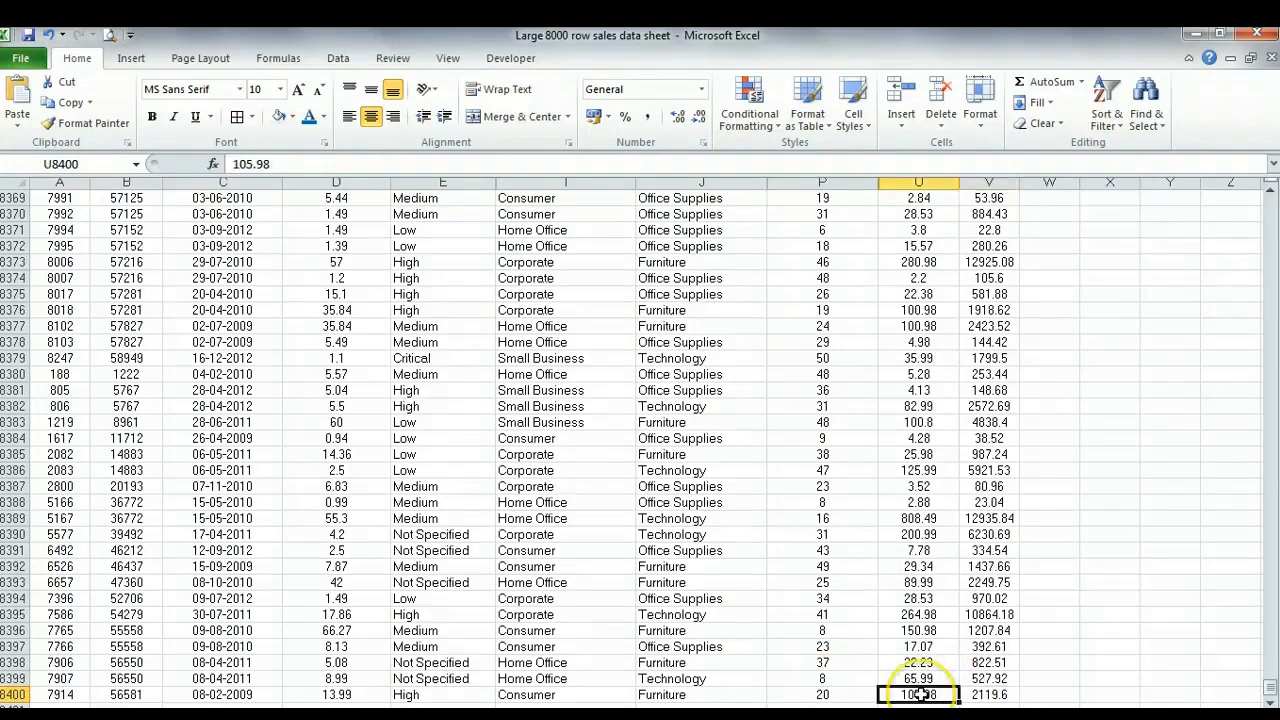
key(ctrl+Up)
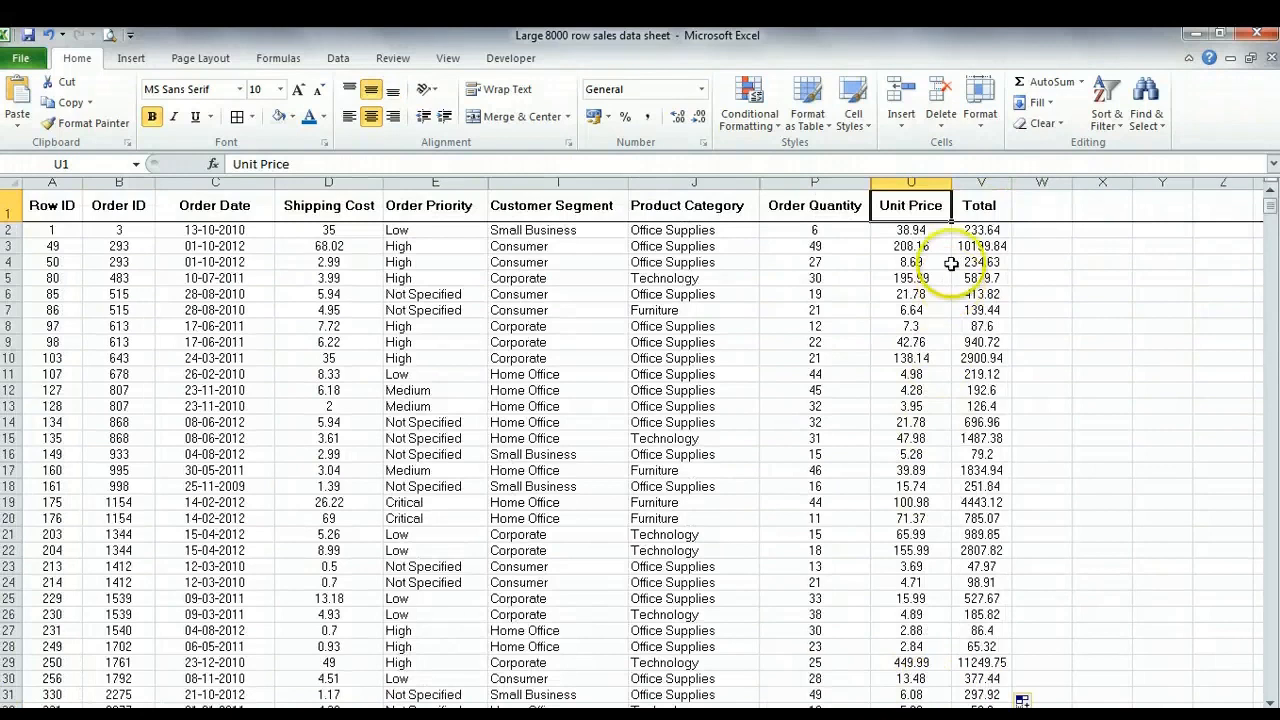
Enter the formula =P2*U2 in cell W2 under the Total header
click(1001, 231)
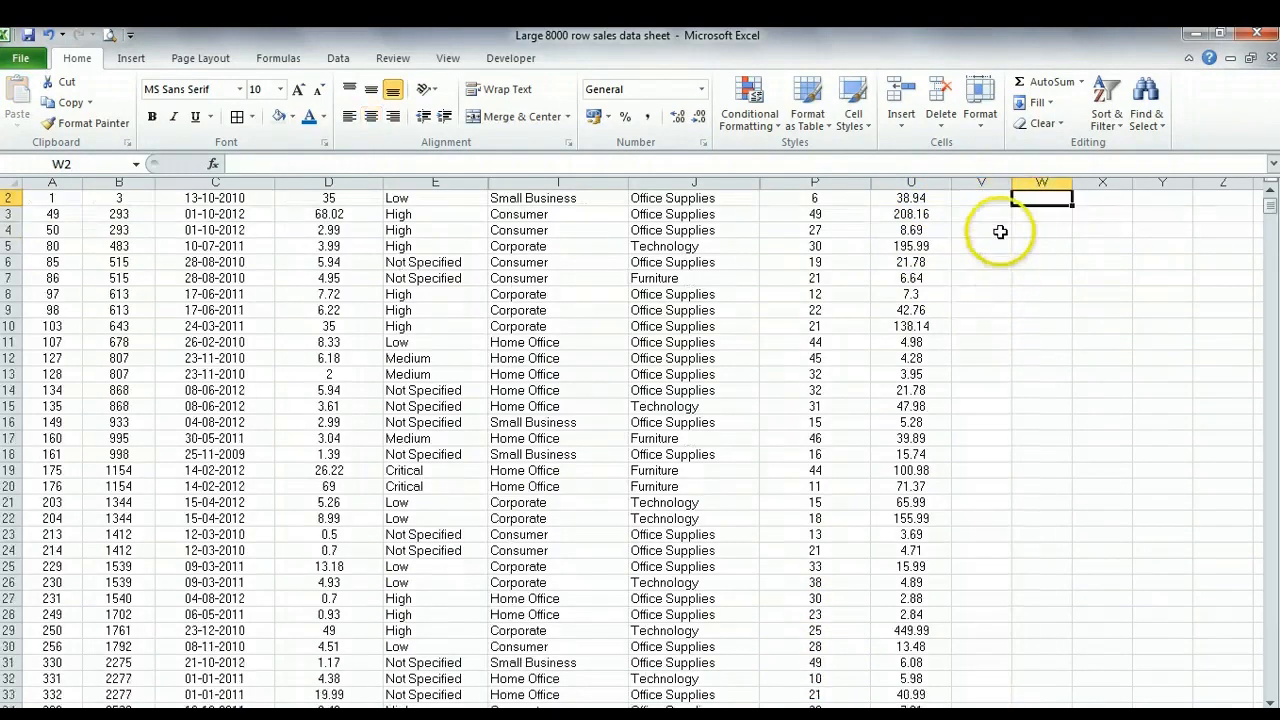
scroll(1000, 230, up, 1)
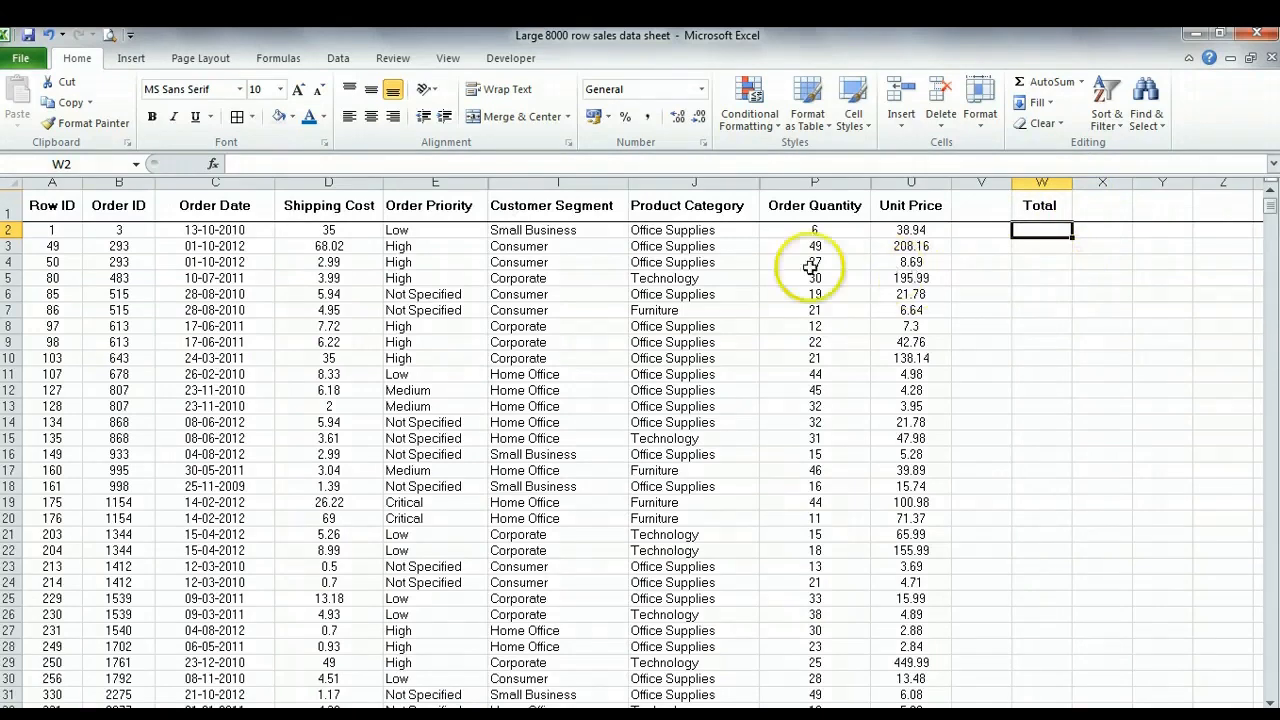
click(338, 165)
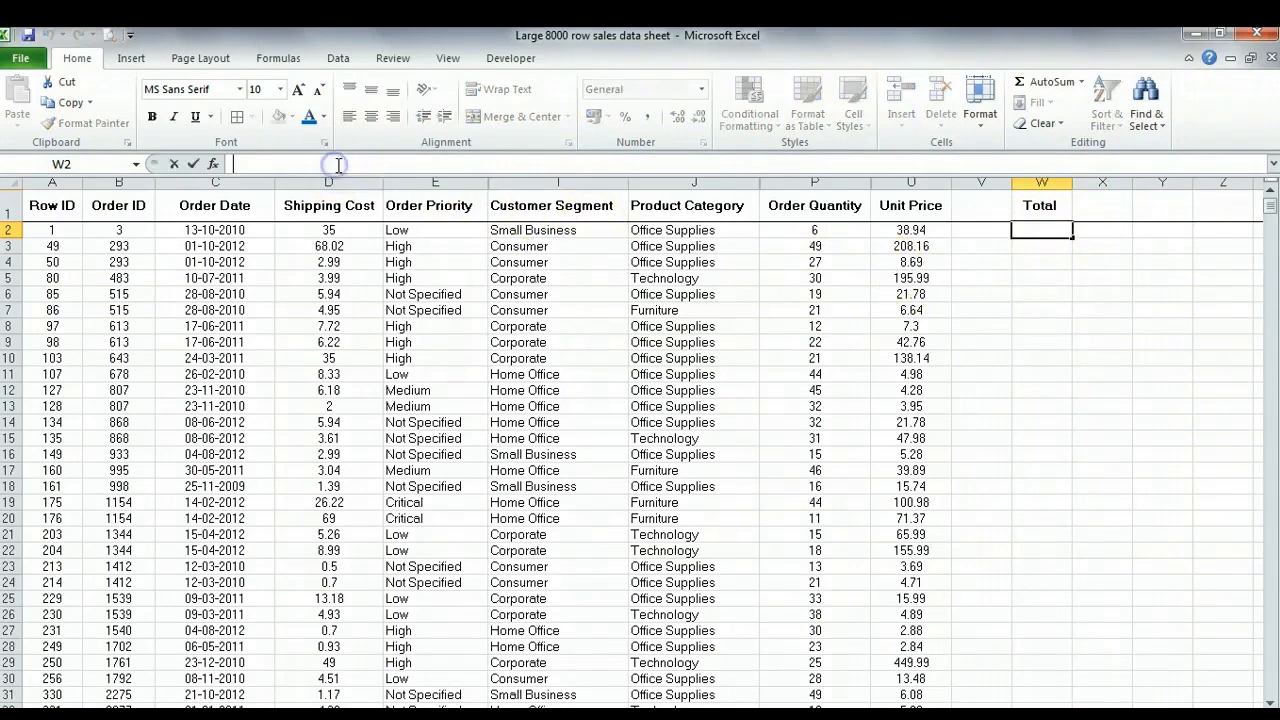
text(=)
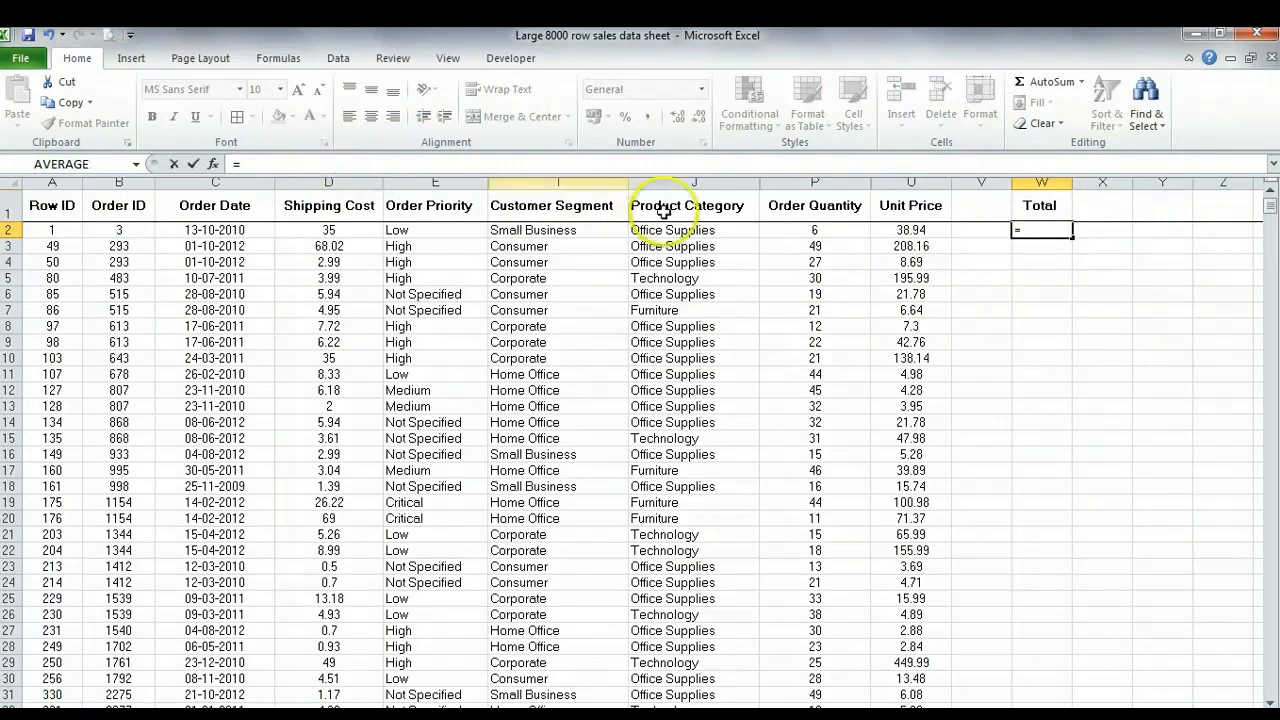
click(828, 231)
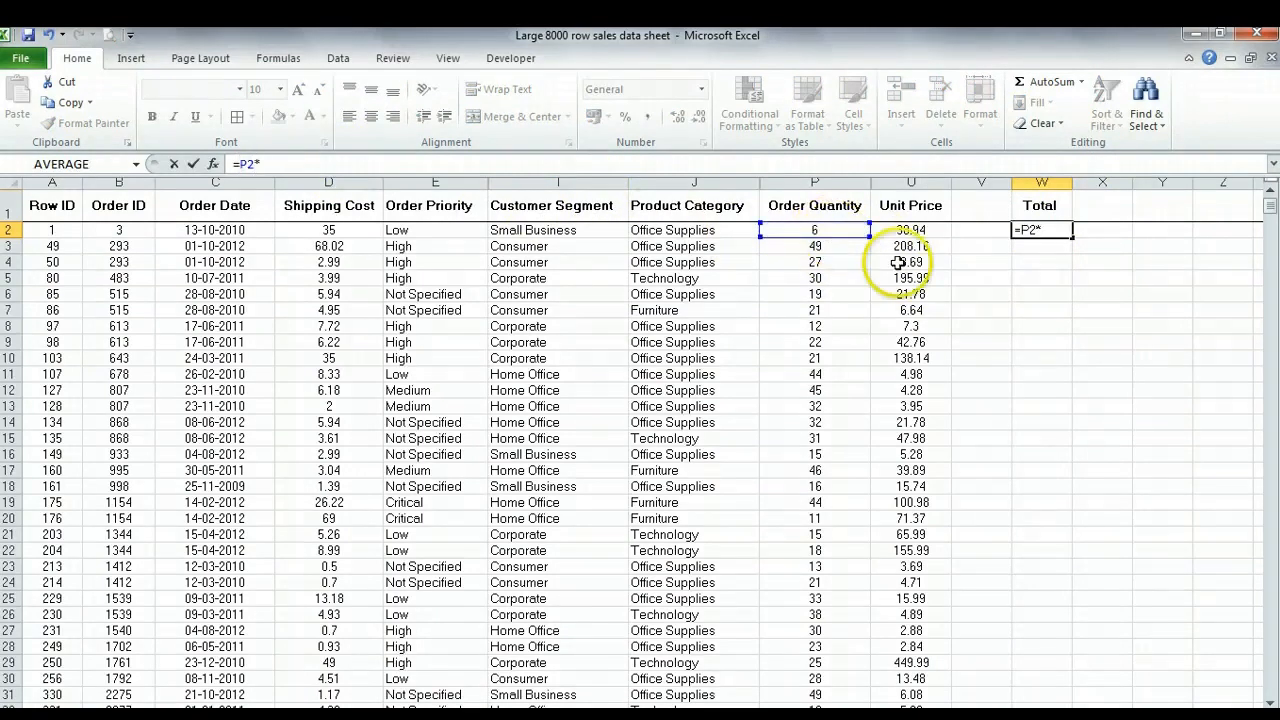
click(908, 231)
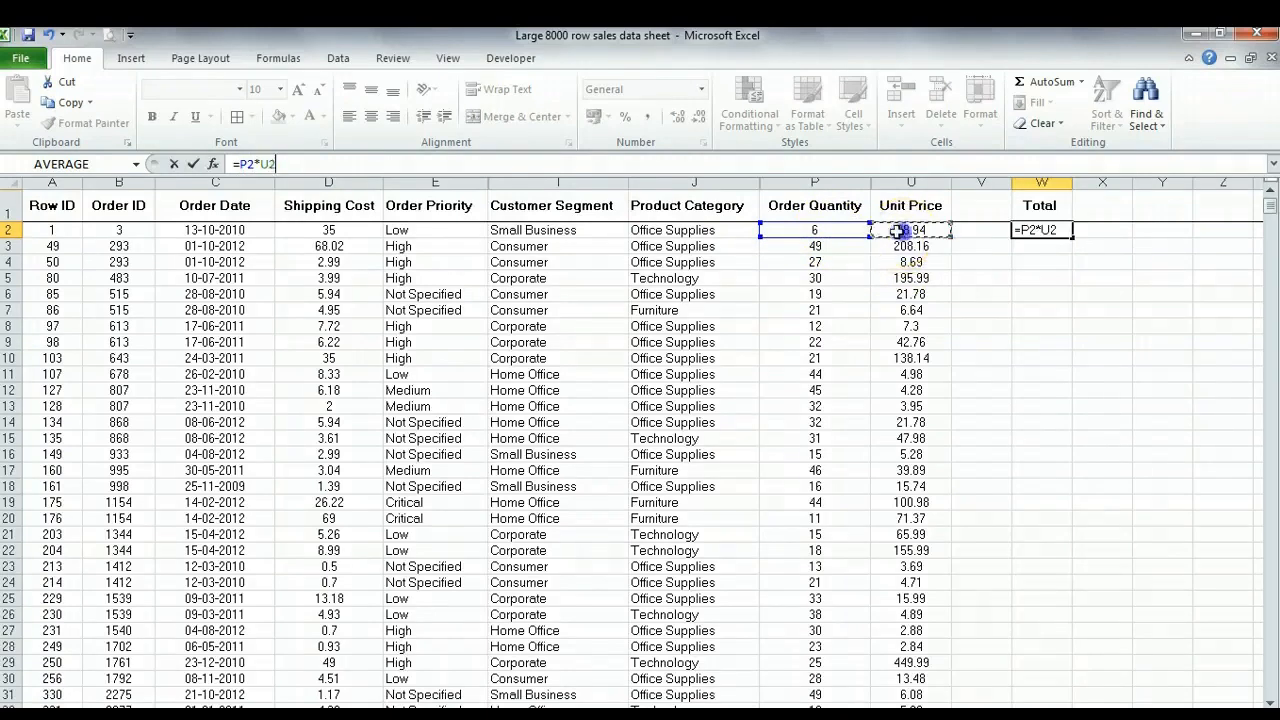
click(193, 163)
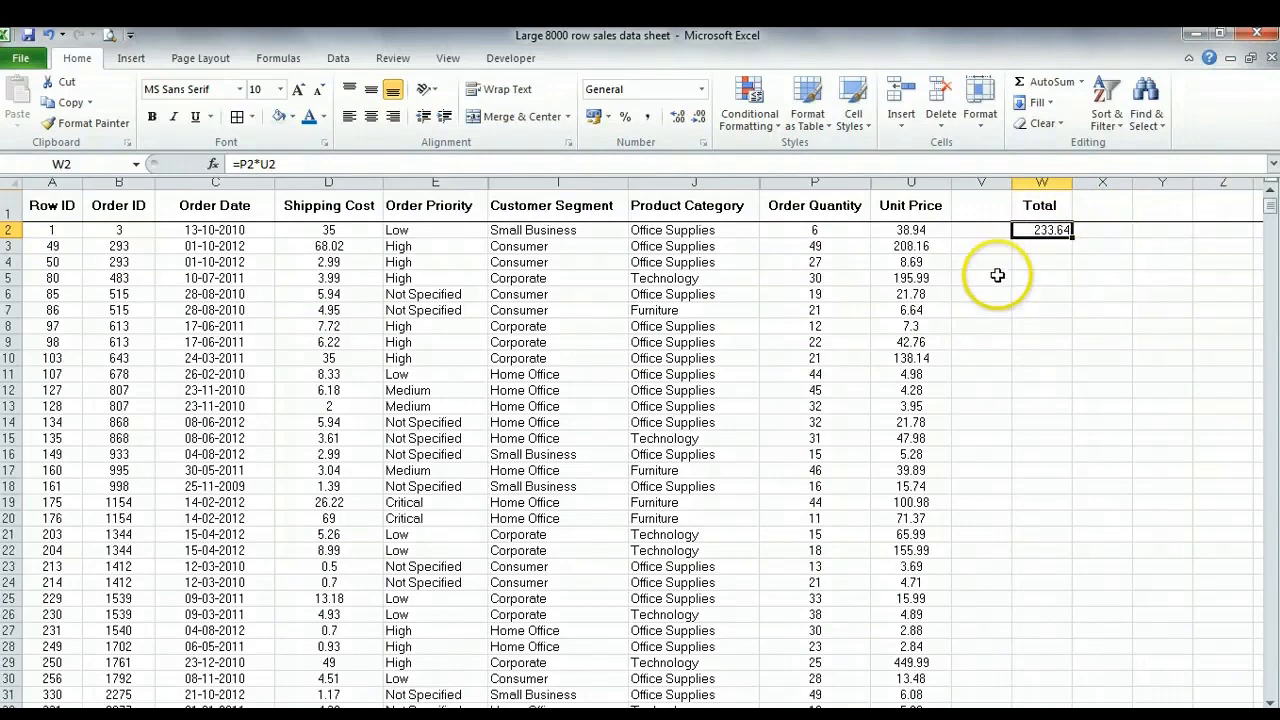
Clear the formula from cell W2
click(306, 162)
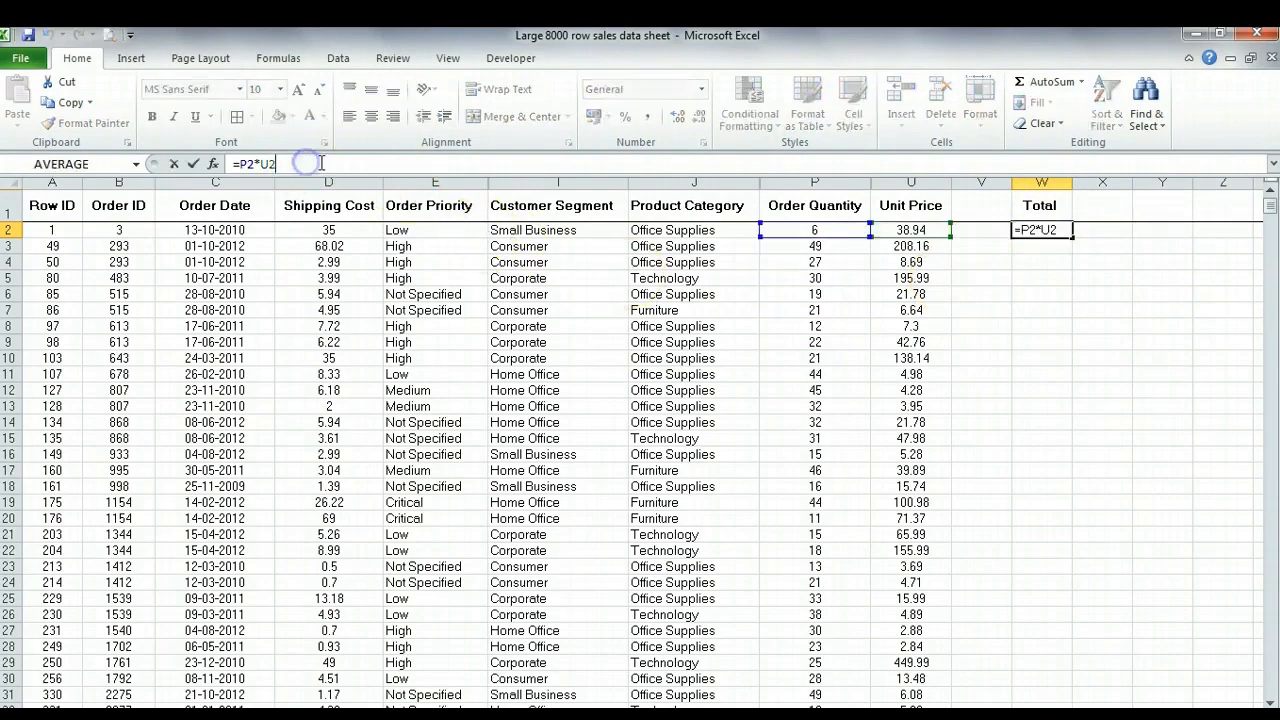
key(BackSpace)
key(BackSpace)
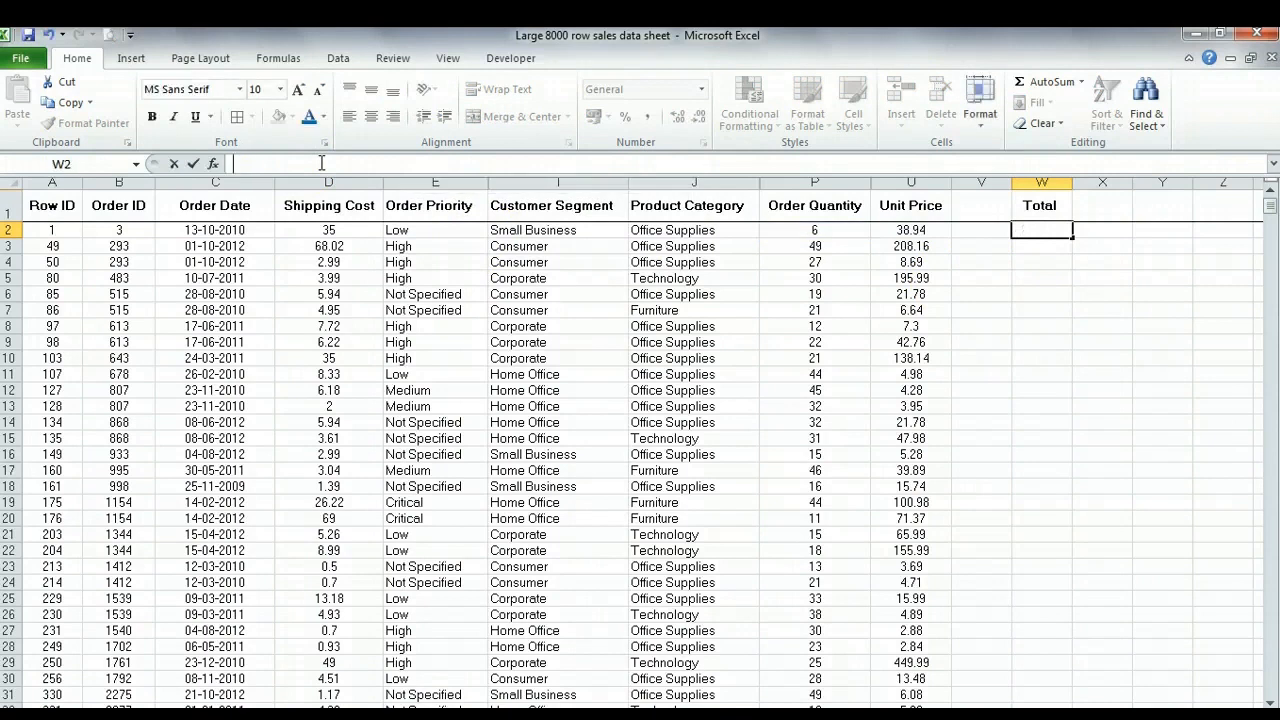
click(1025, 245)
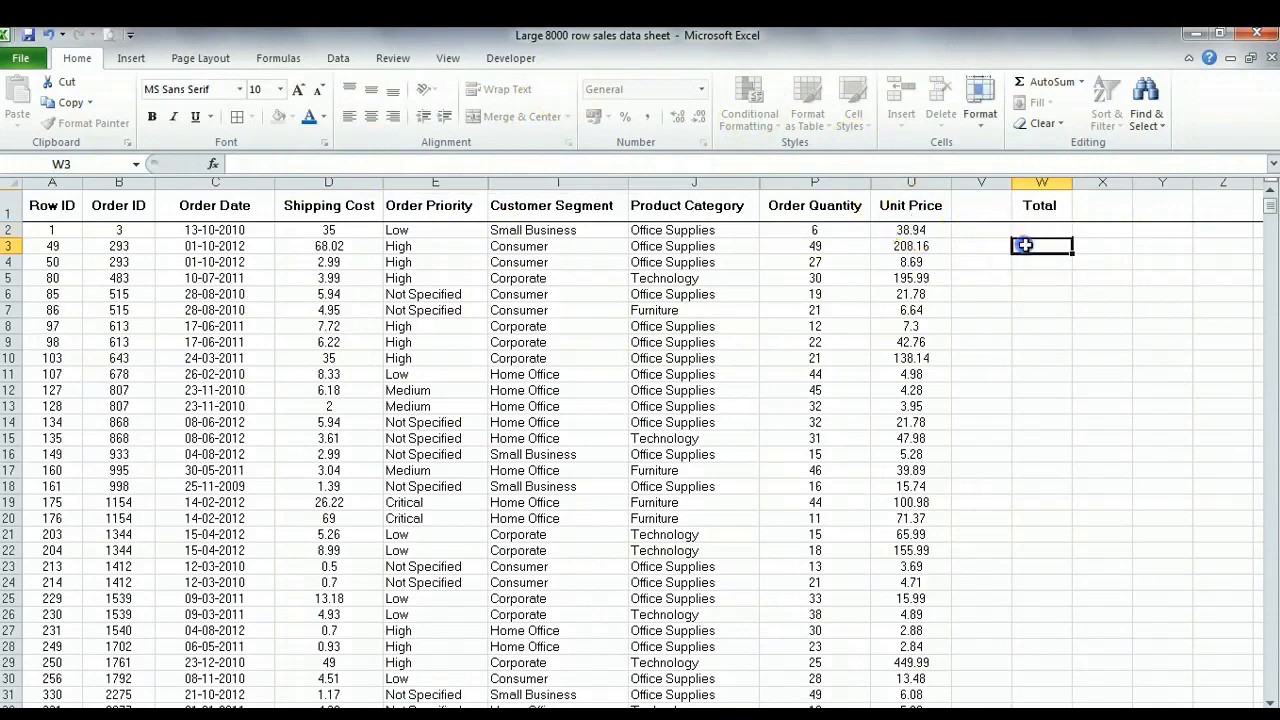
Select the range W2:W8400 in the Total column by its cell reference
click(1025, 230)
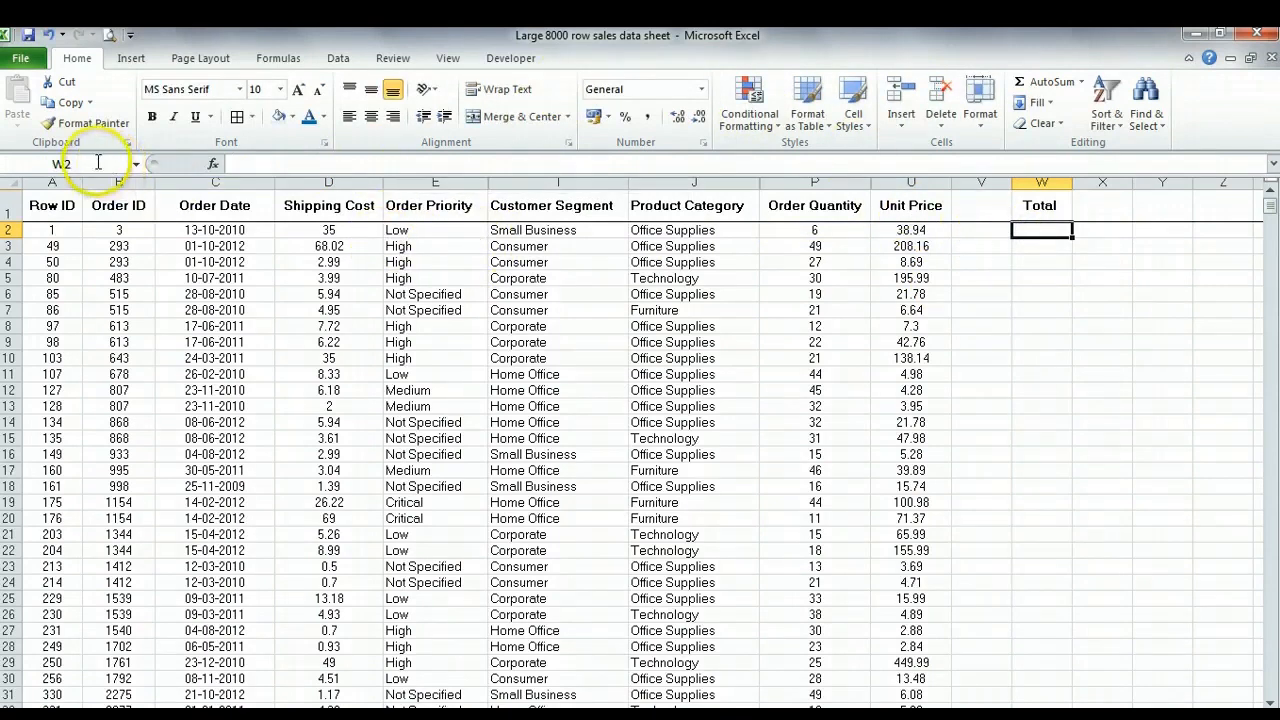
click(47, 163)
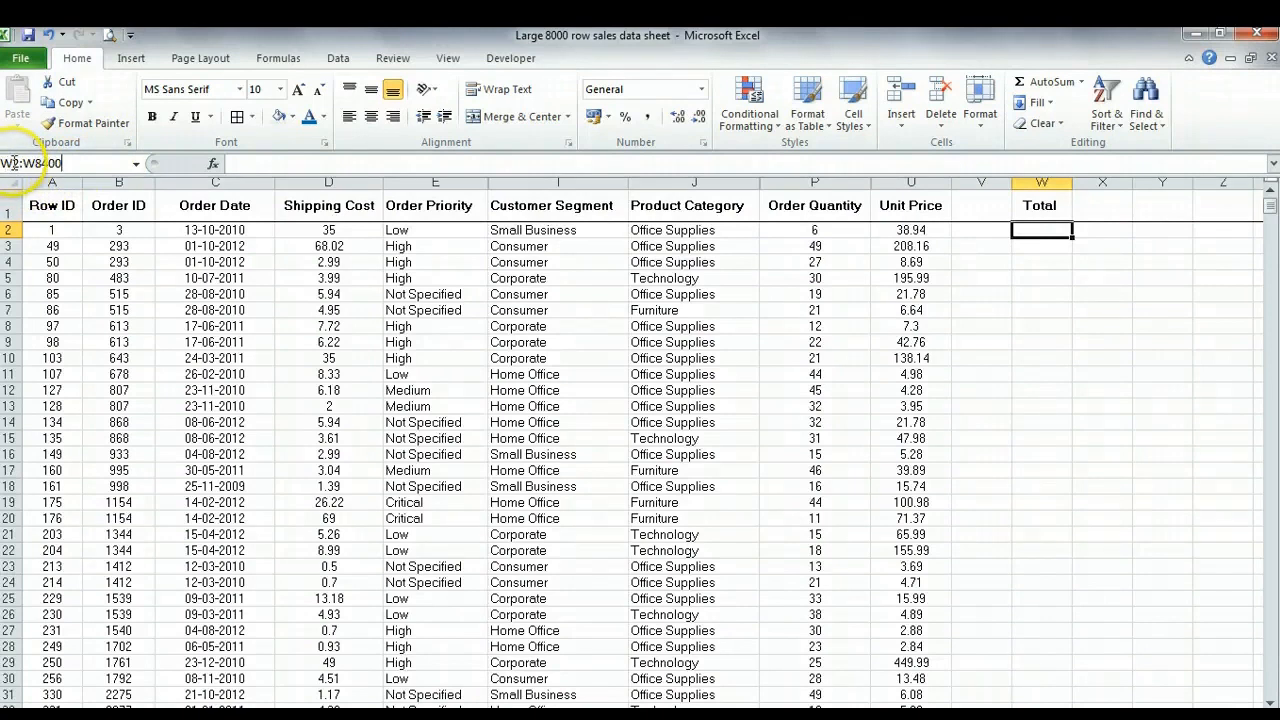
click(30, 163)
click(62, 163)
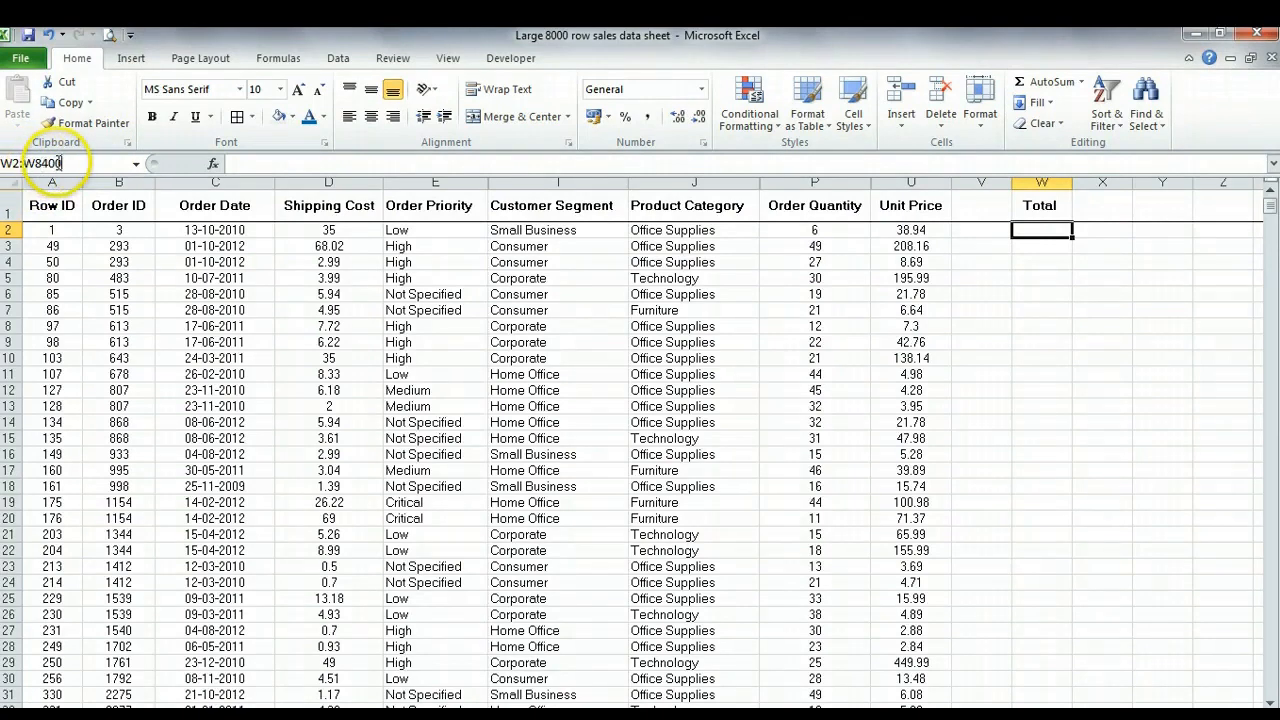
key(Return)
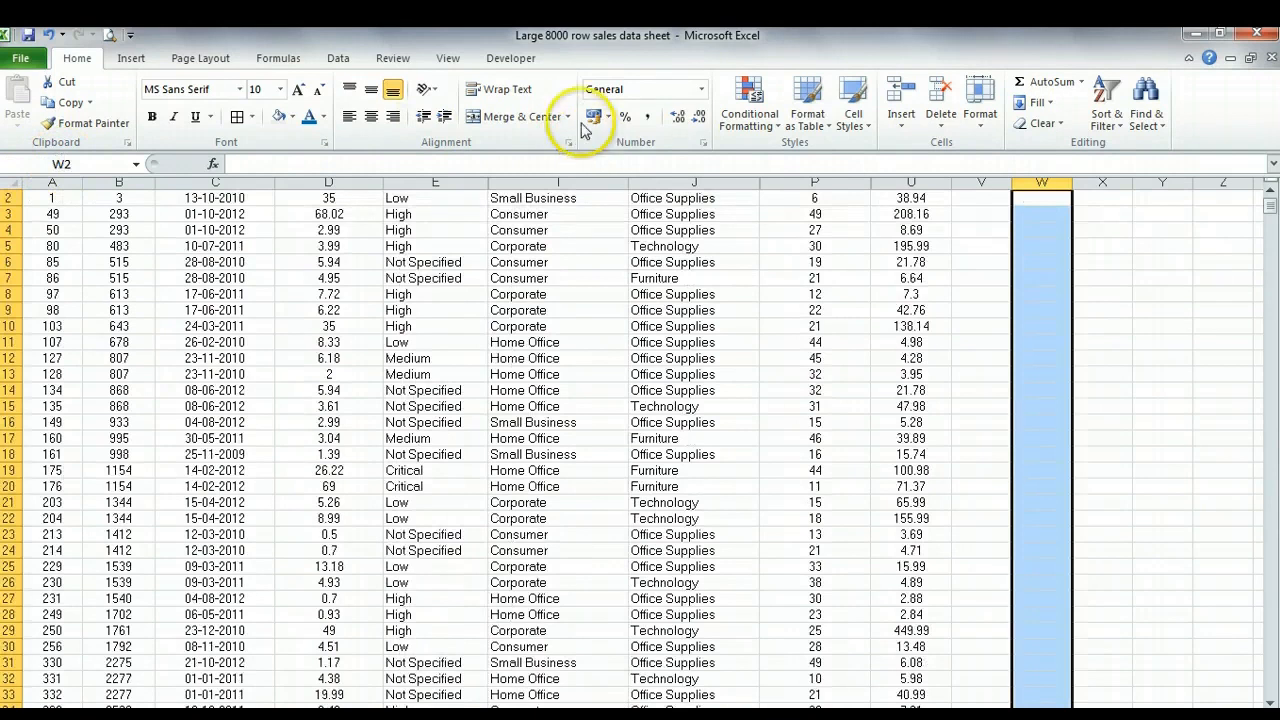
Fill the selected Total range W2:W8400 with the formula =P2*U2 in one entry
click(376, 163)
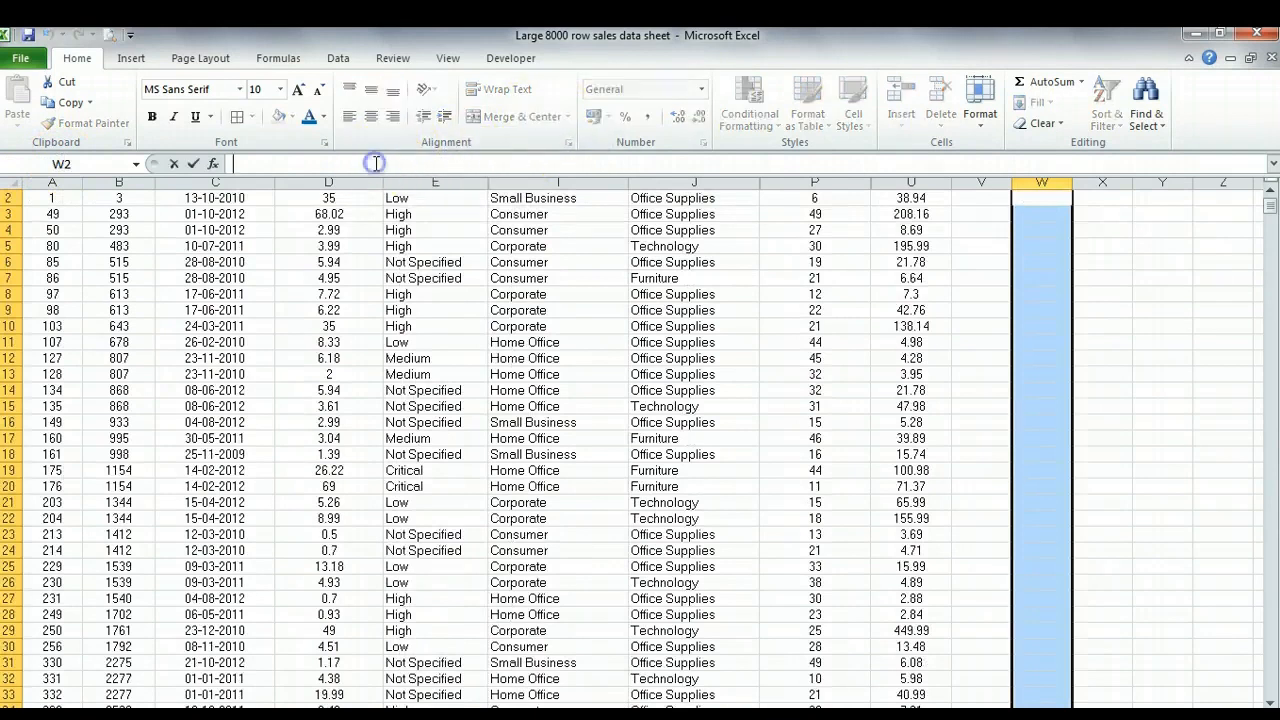
text(=)
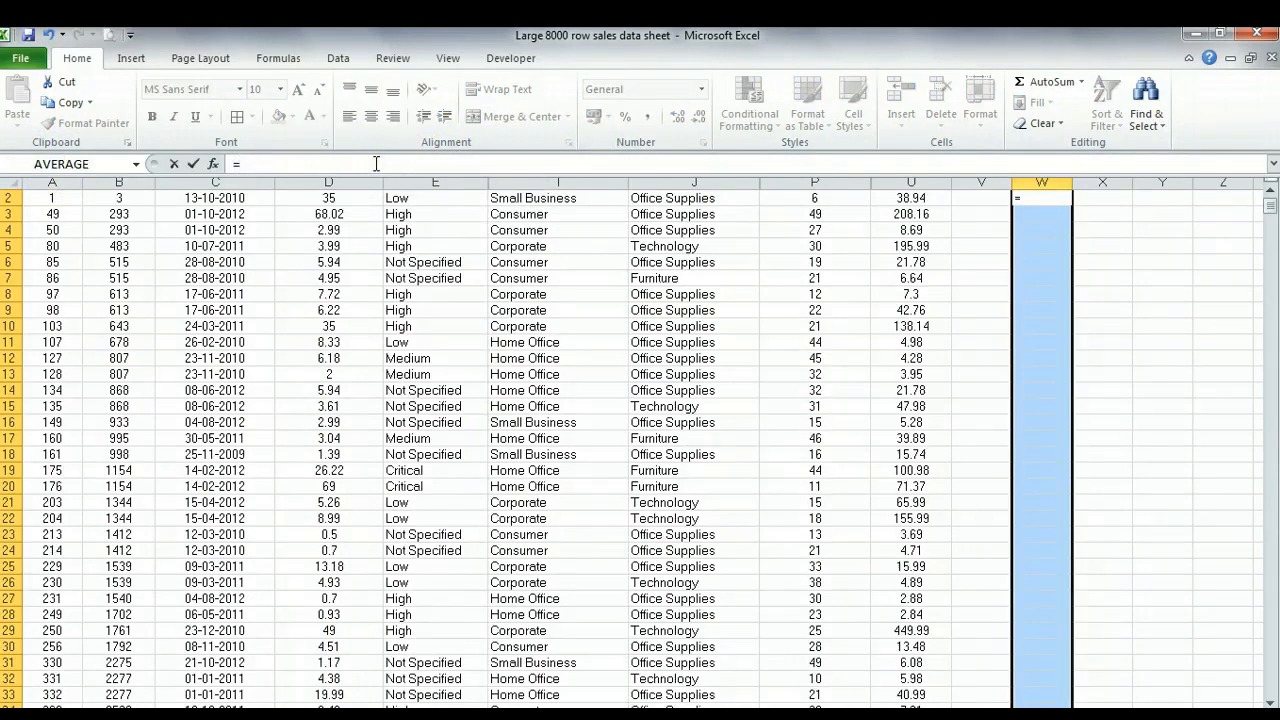
click(800, 200)
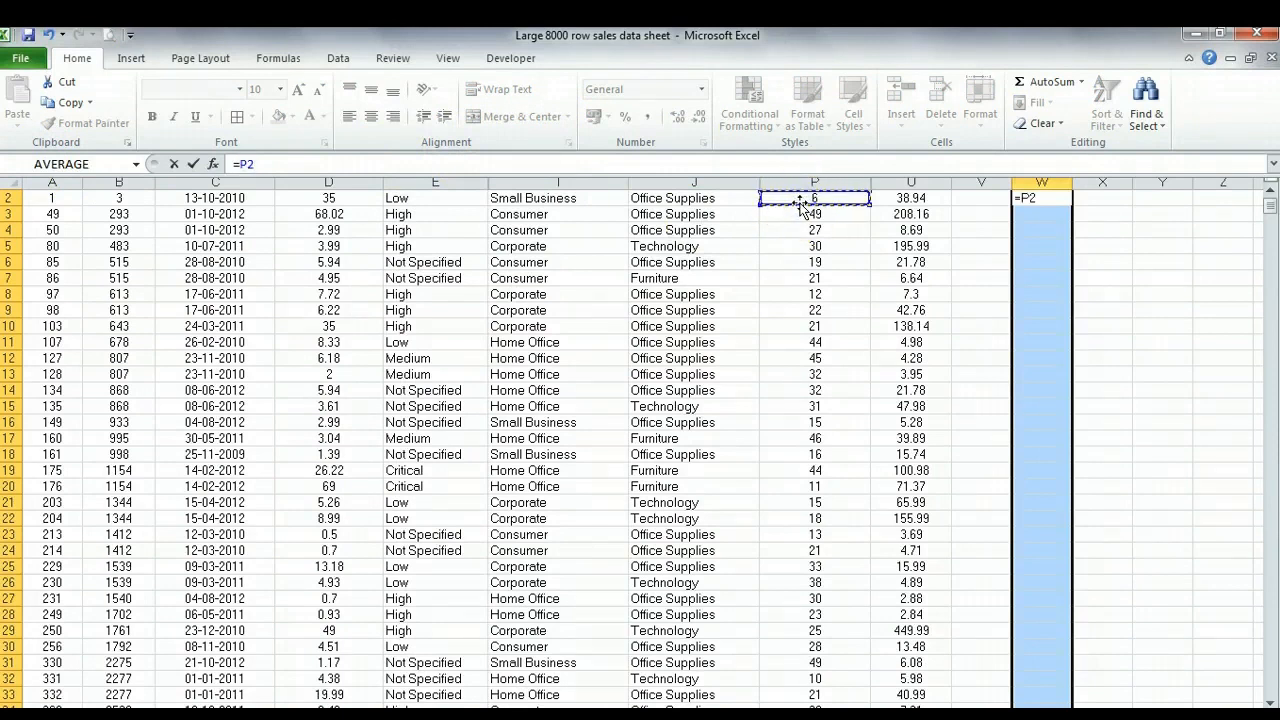
text(*)
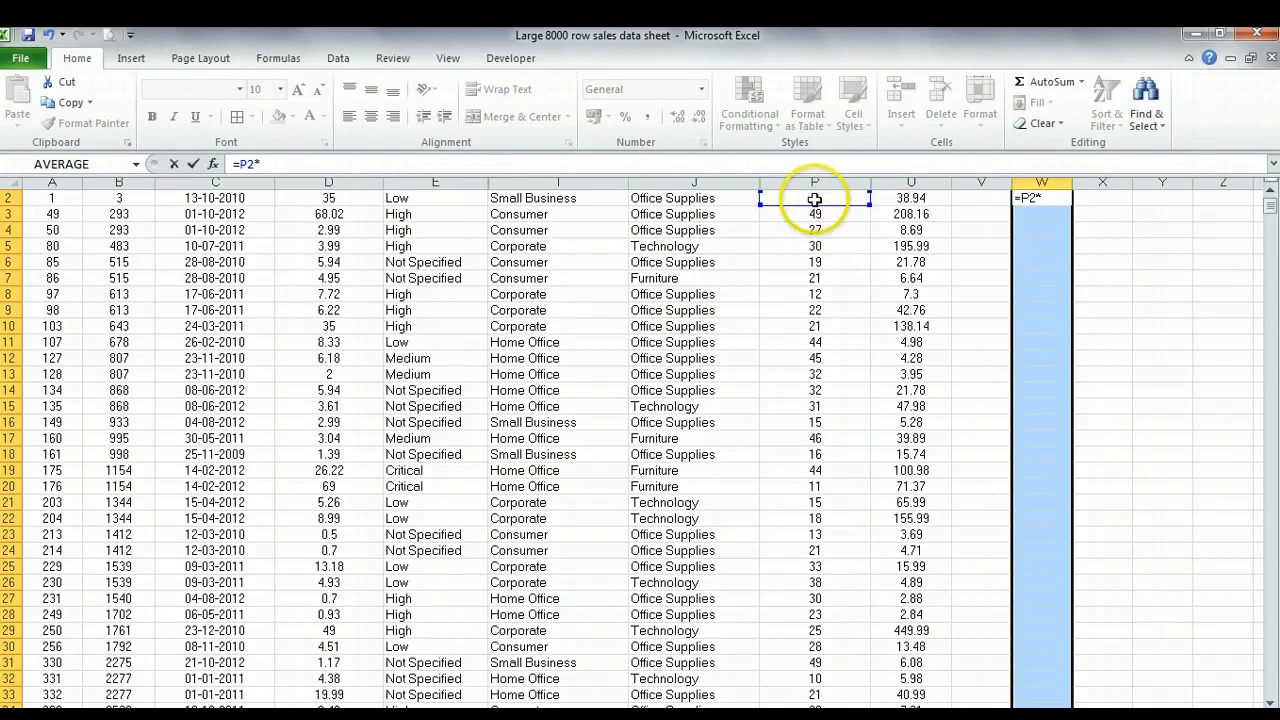
click(913, 199)
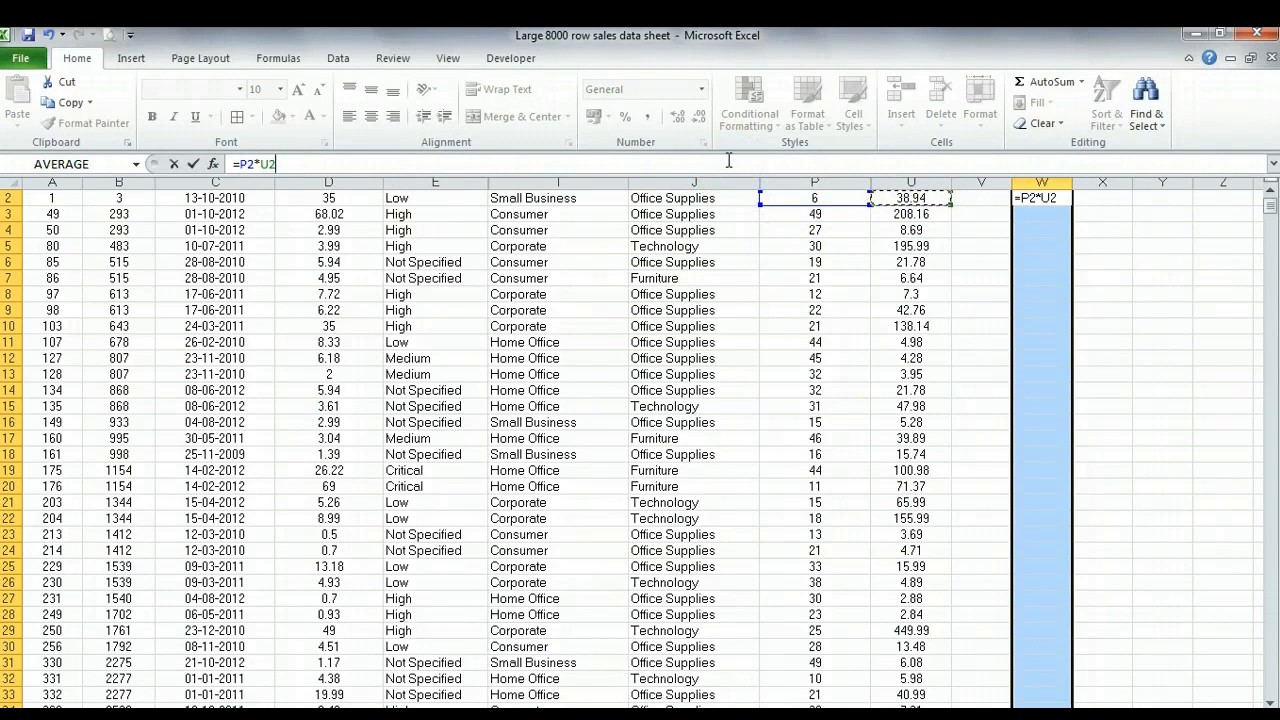
key(ctrl+Return)
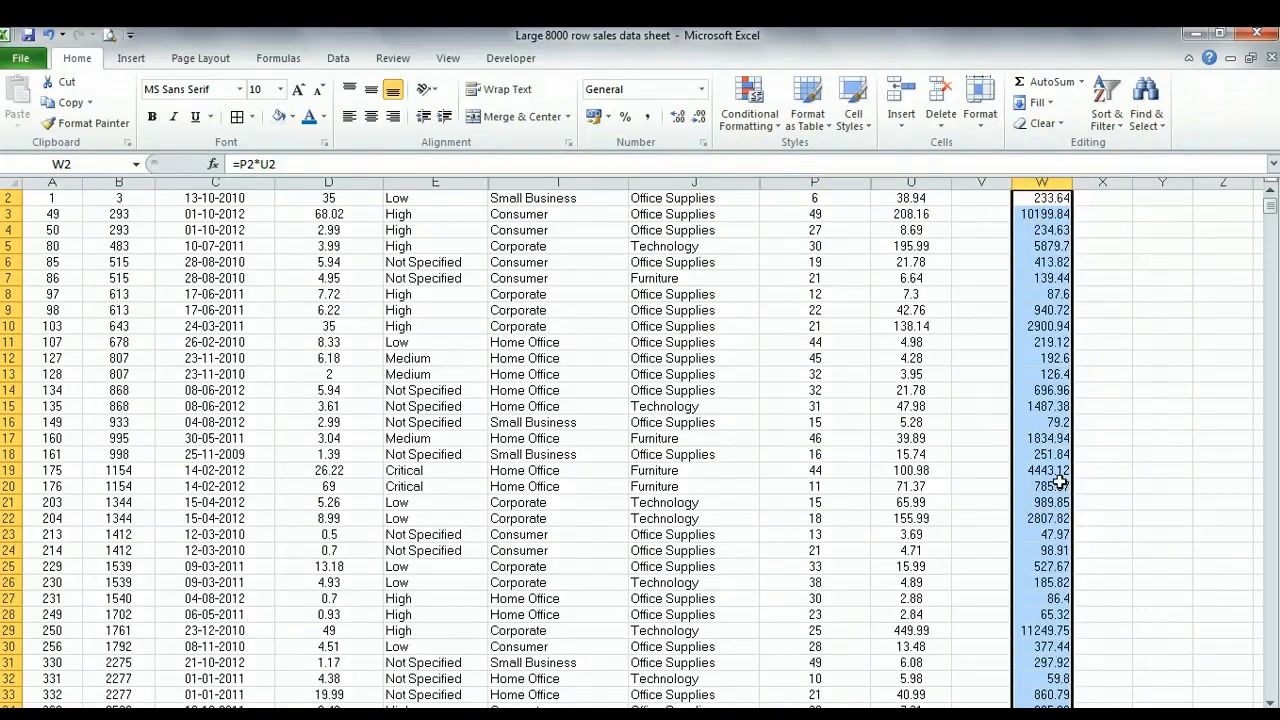
scroll(512, 668, up, 1)
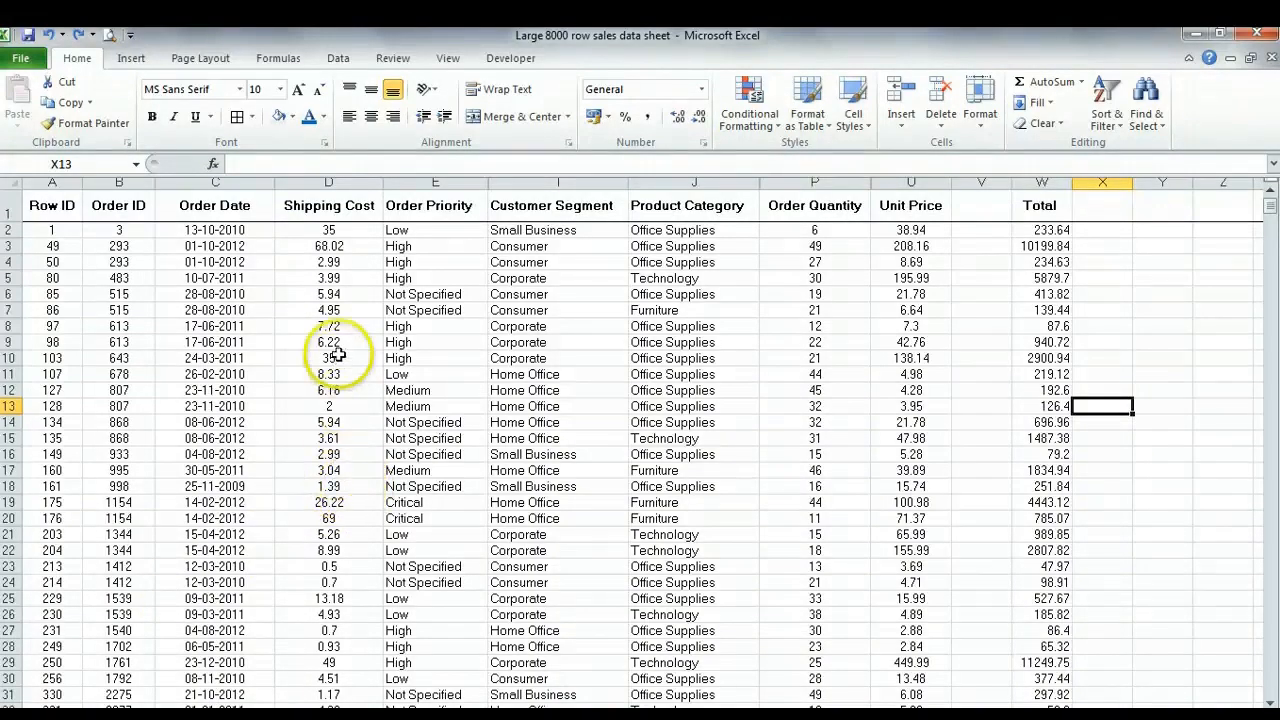
Move the Order Date and Shipping Cost columns together to between Product Category and Order Quantity without overwriting data
click(353, 184)
click(420, 200)
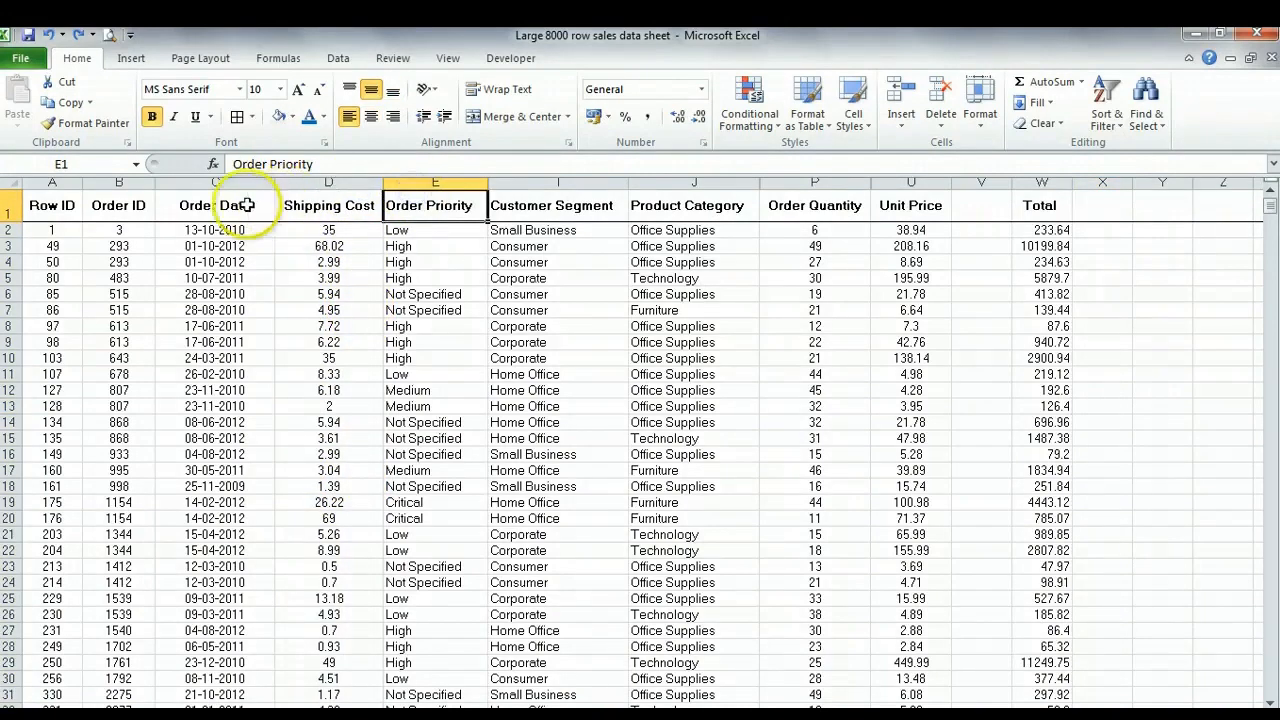
click(218, 184)
click(306, 186)
click(216, 183)
click(316, 183)
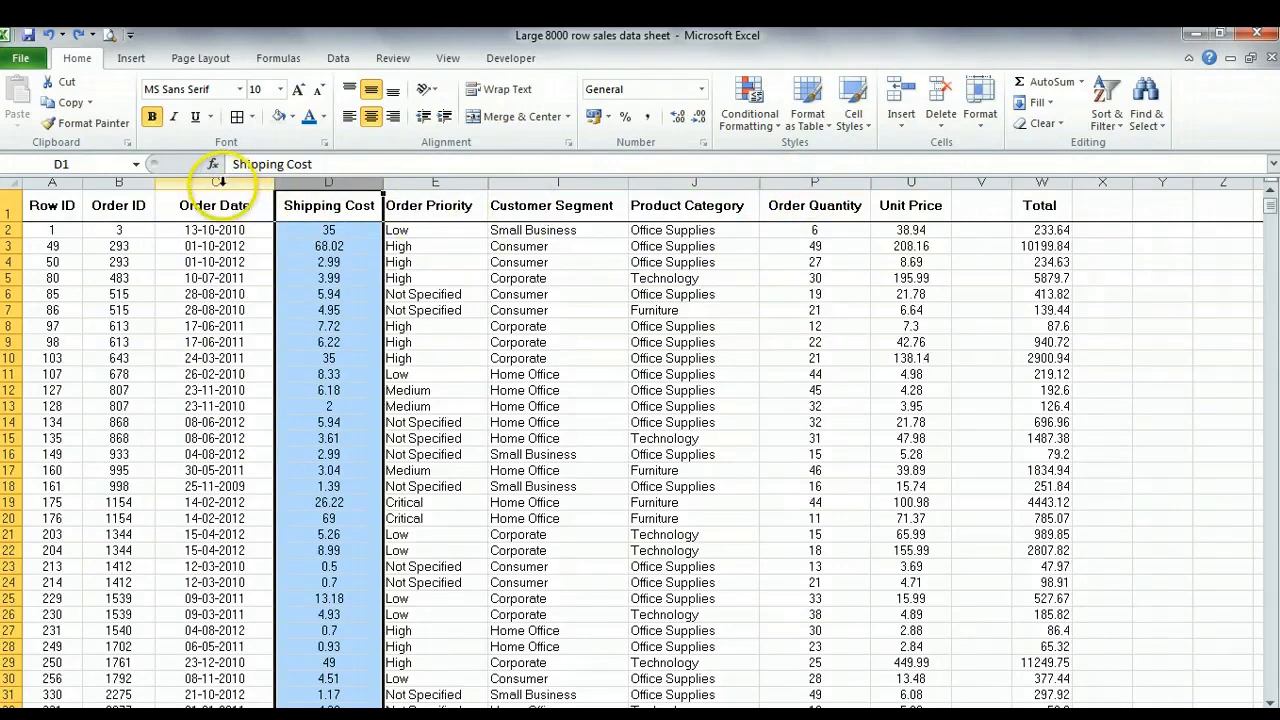
drag(218, 183, 323, 190)
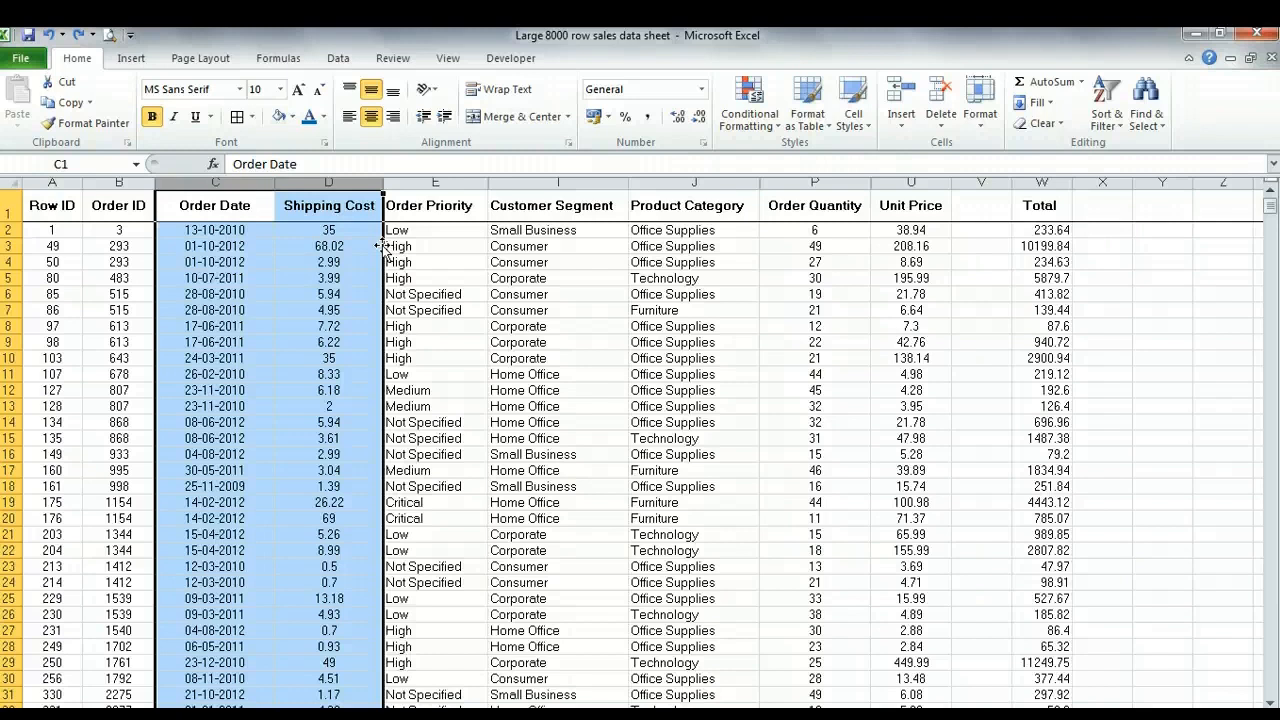
mouse_move(381, 246)
mouse_down()
mouse_move(565, 260)
mouse_move(737, 243)
mouse_move(760, 193)
mouse_move(786, 215)
mouse_move(752, 208)
mouse_move(770, 209)
mouse_move(763, 195)
mouse_up()
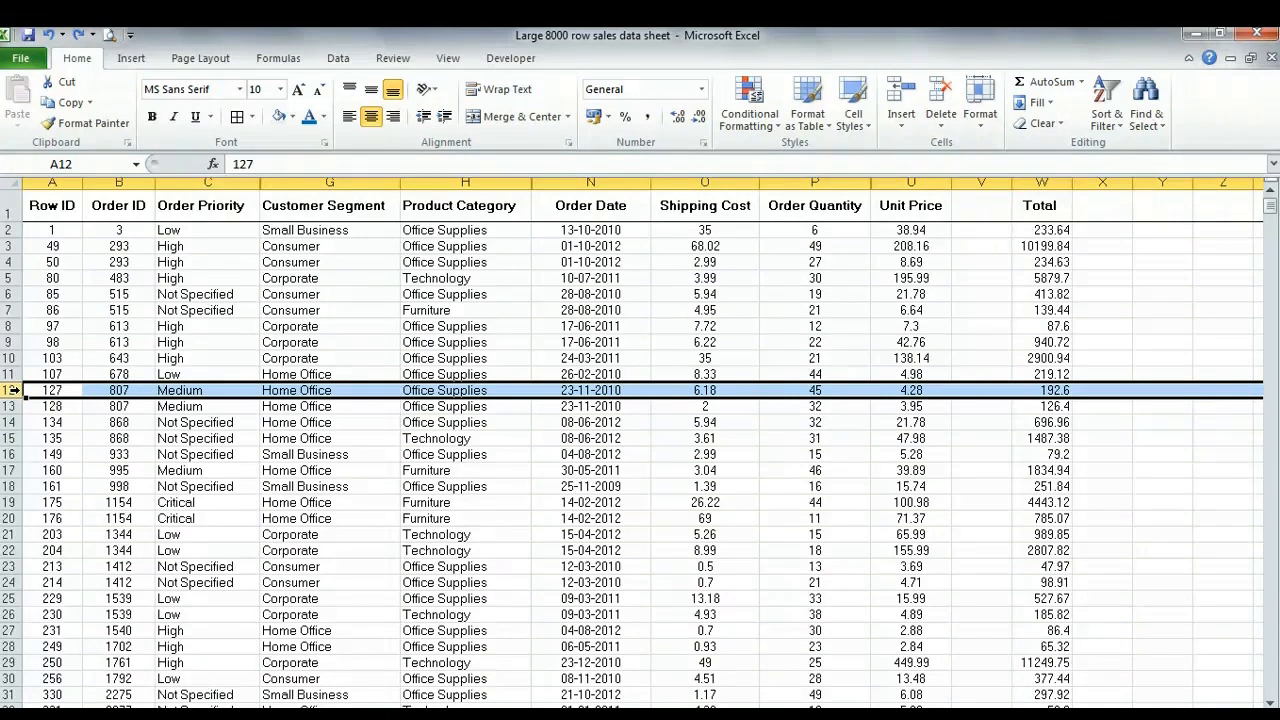
Insert one blank row above row 12, and undo the insertion
right_click(15, 390)
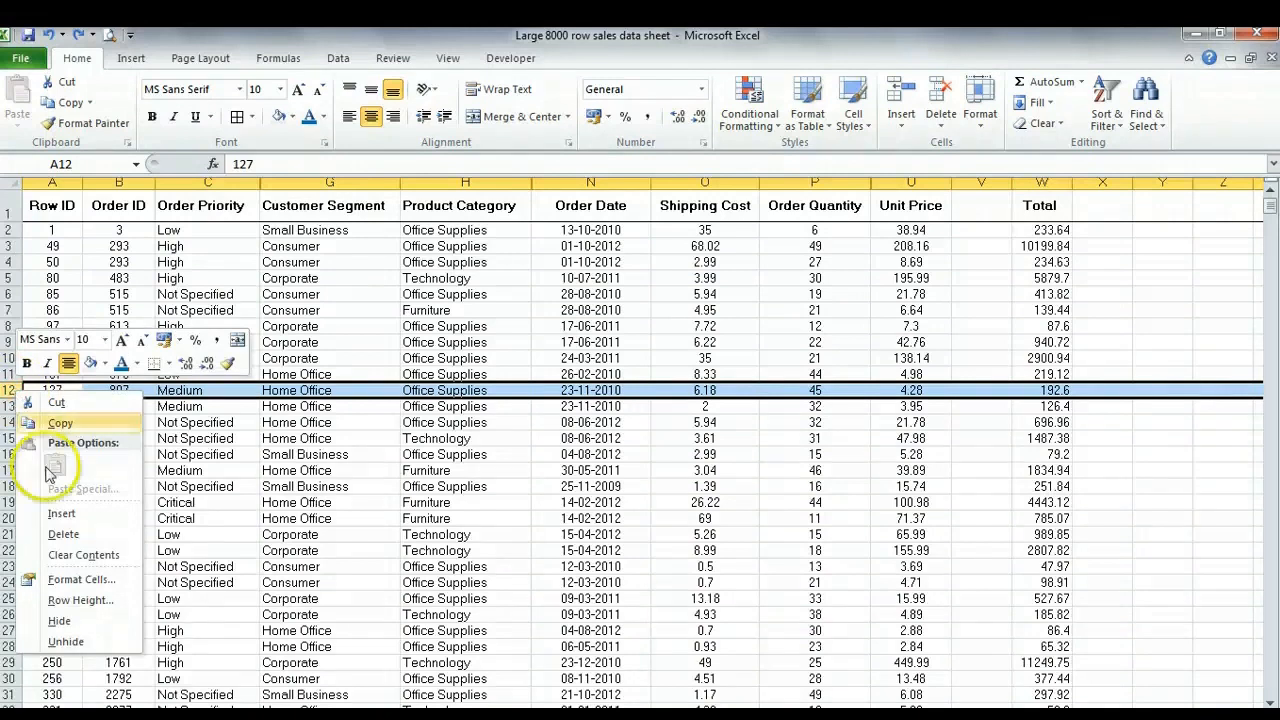
click(61, 513)
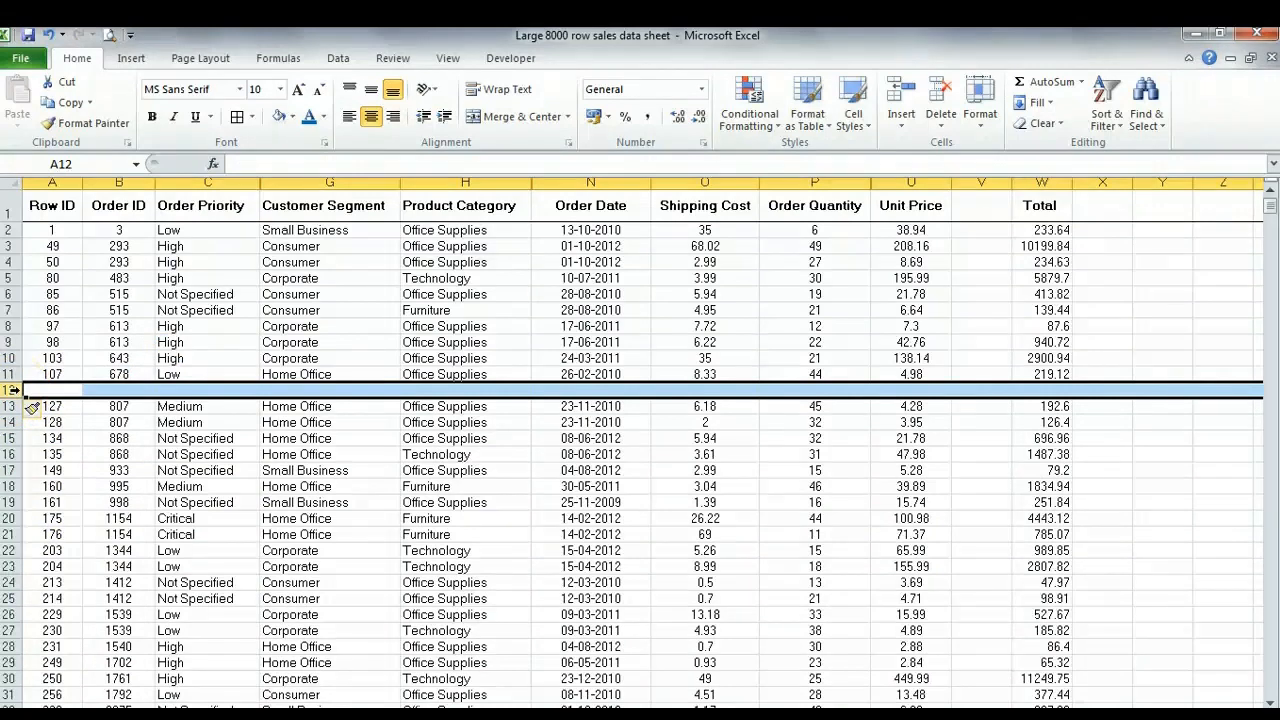
click(48, 35)
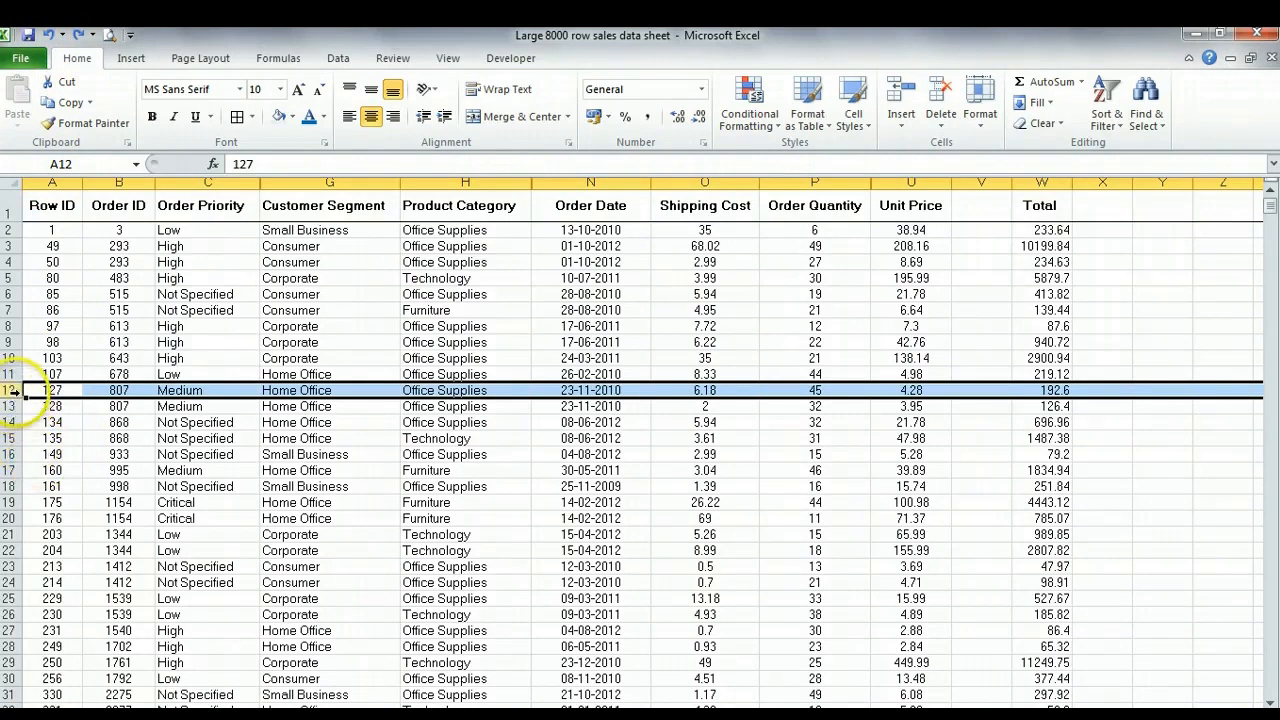
Insert five blank rows at rows 12 to 16 in one go, and undo the insertion
drag(14, 390, 14, 469)
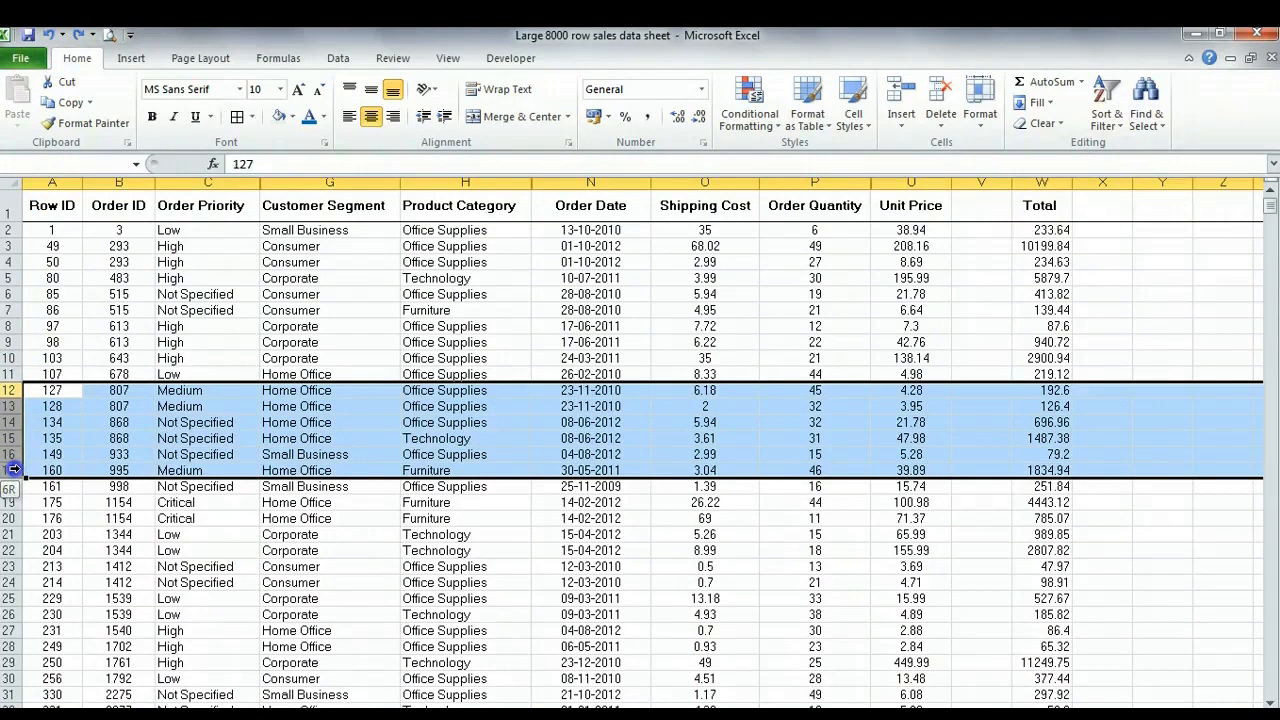
drag(14, 469, 14, 459)
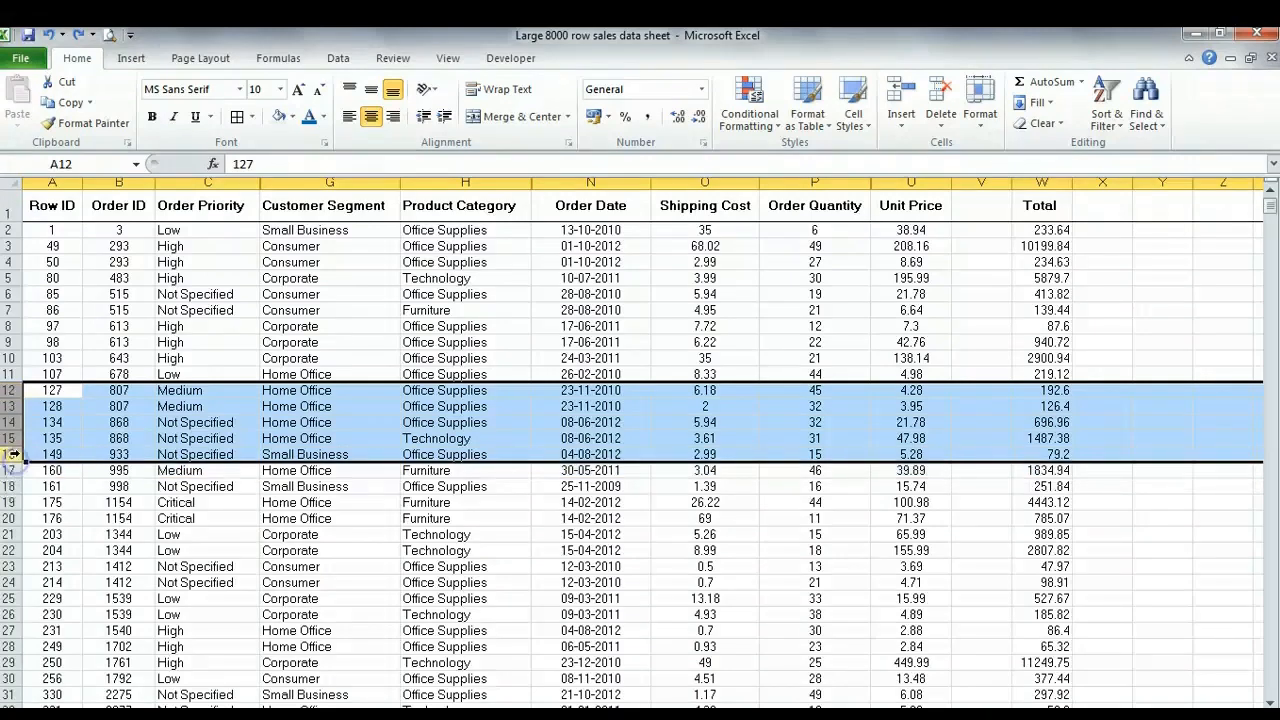
right_click(15, 407)
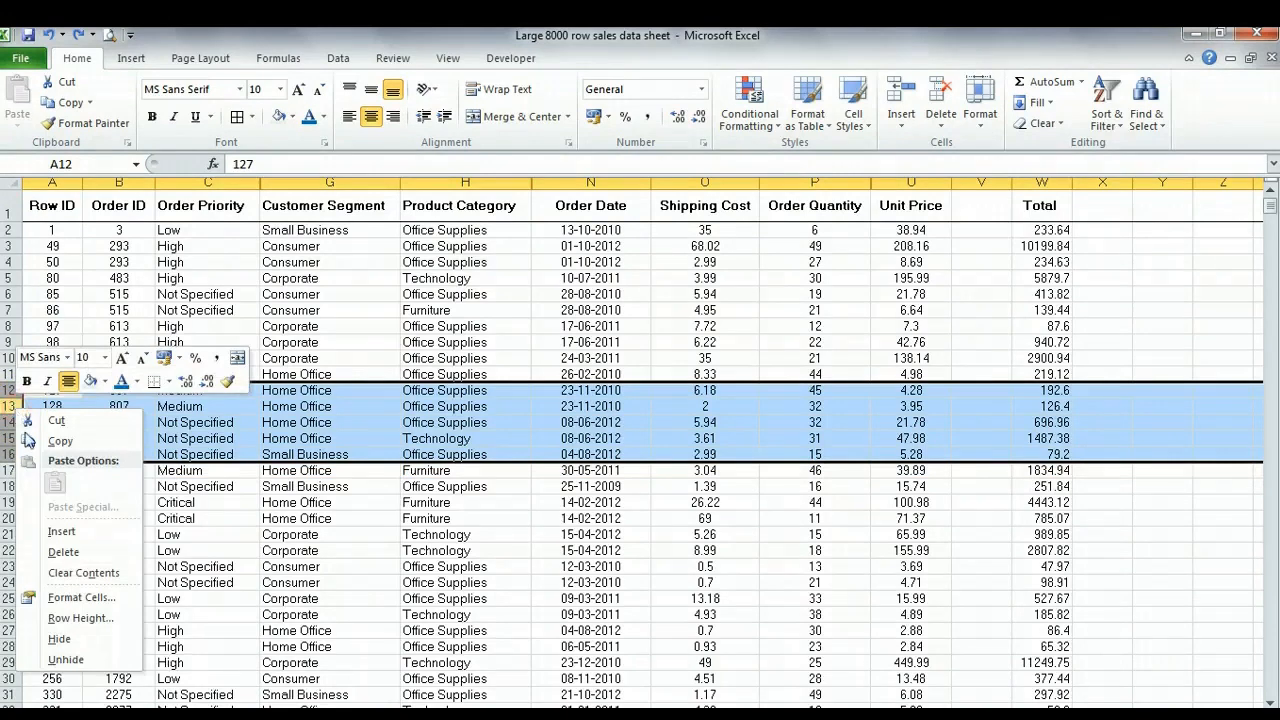
click(61, 531)
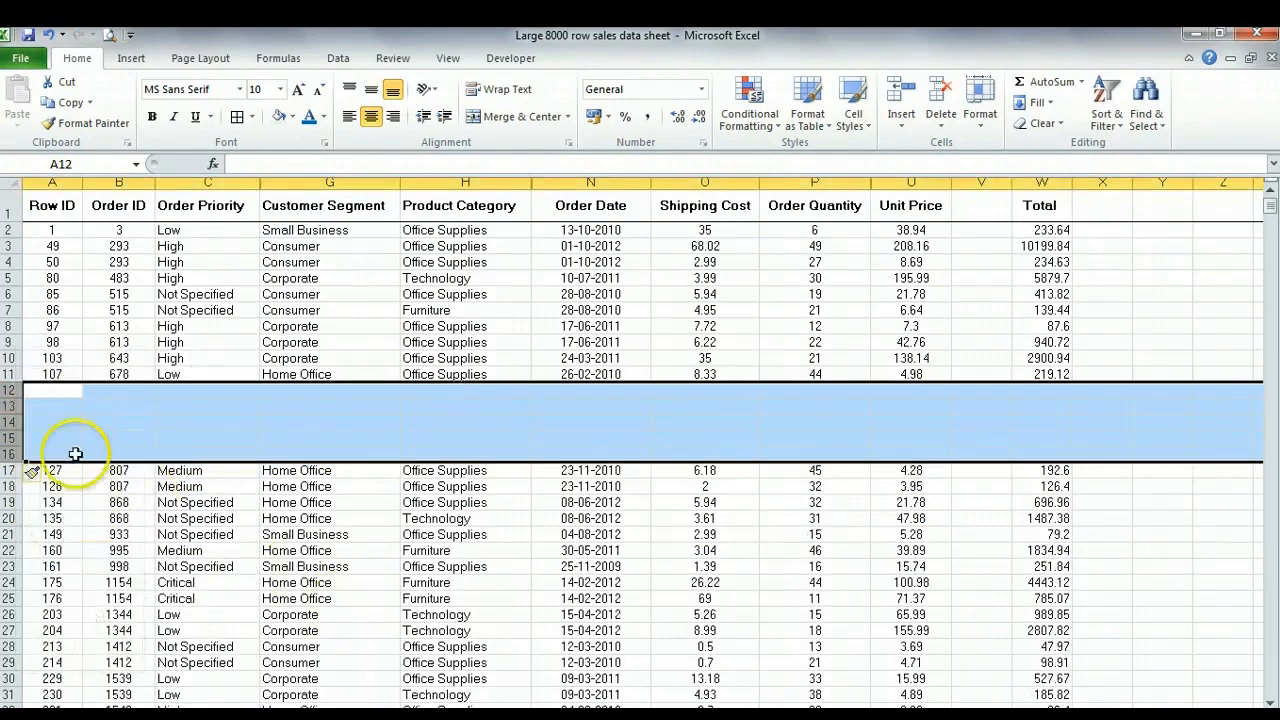
click(48, 34)
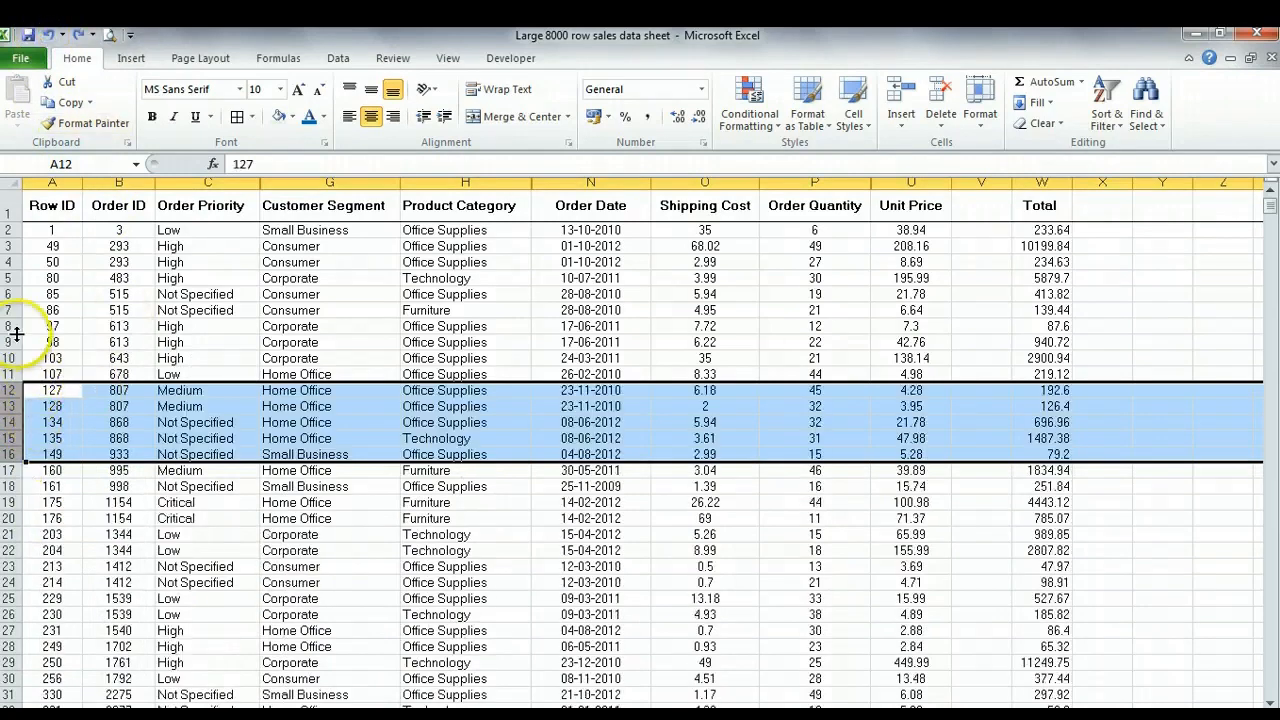
Insert nine blank rows at rows 8 to 16 in one go, and undo the insertion
drag(24, 326, 32, 456)
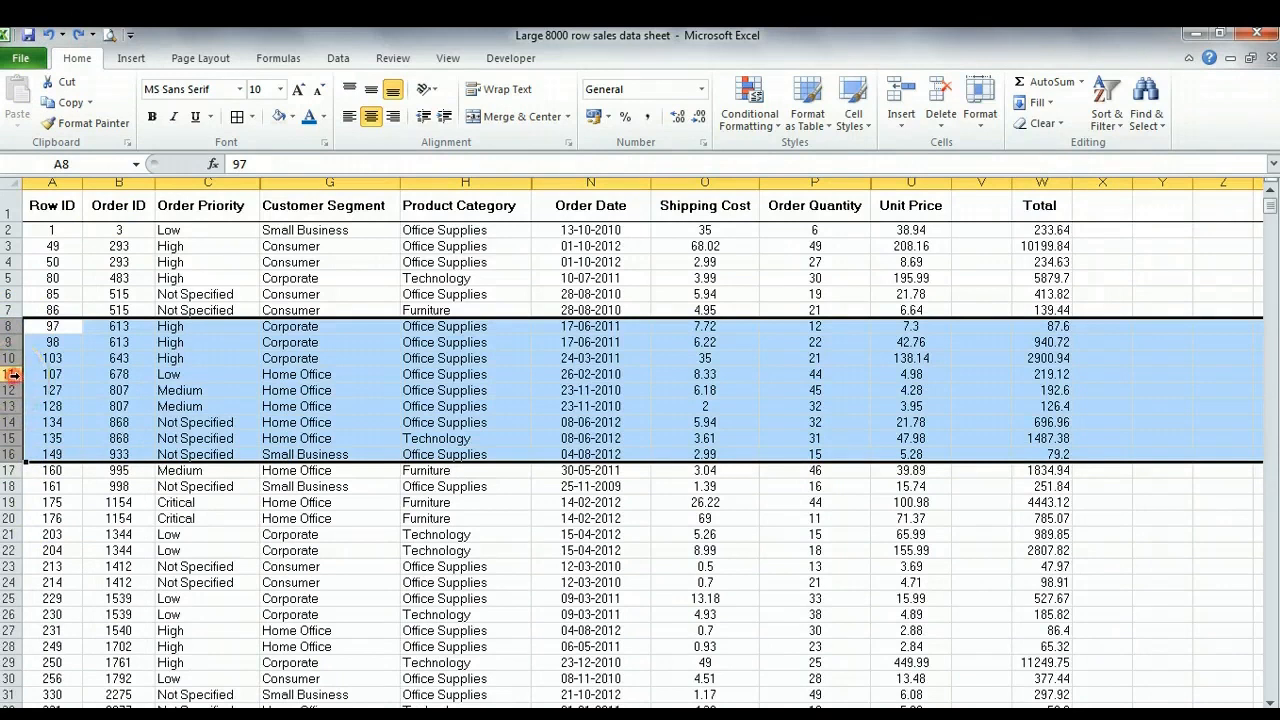
right_click(14, 374)
click(55, 500)
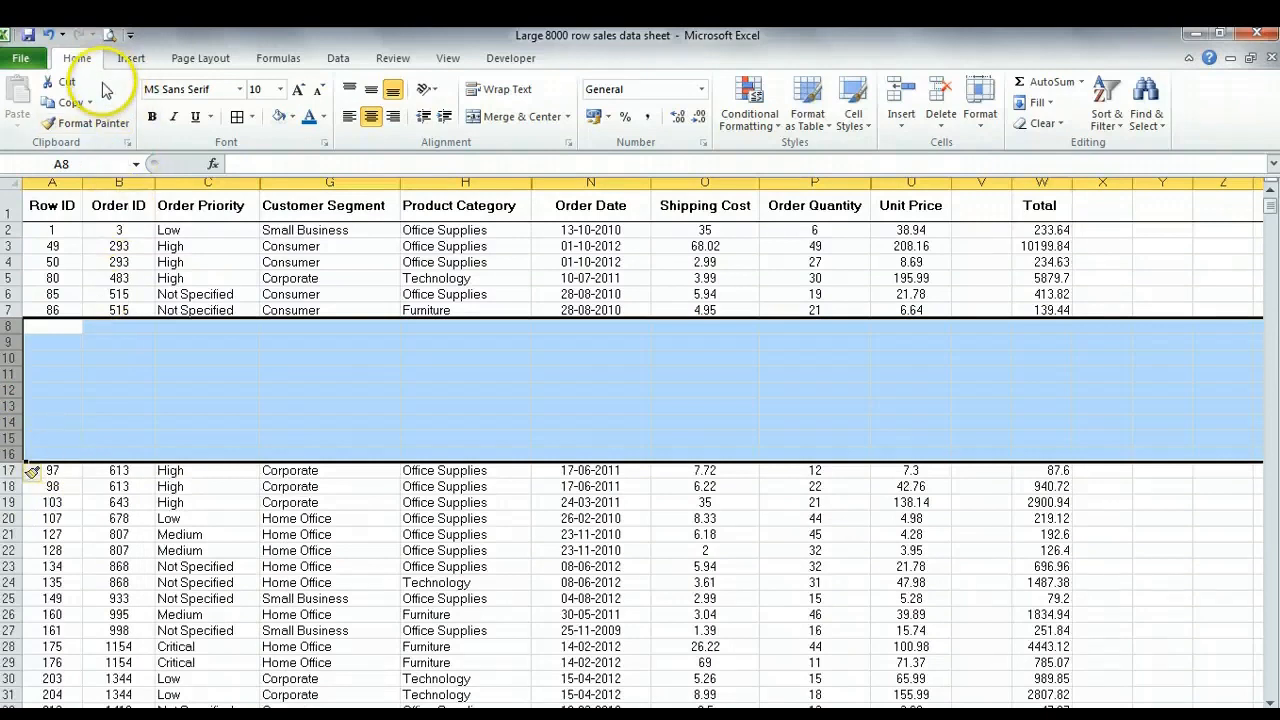
click(48, 36)
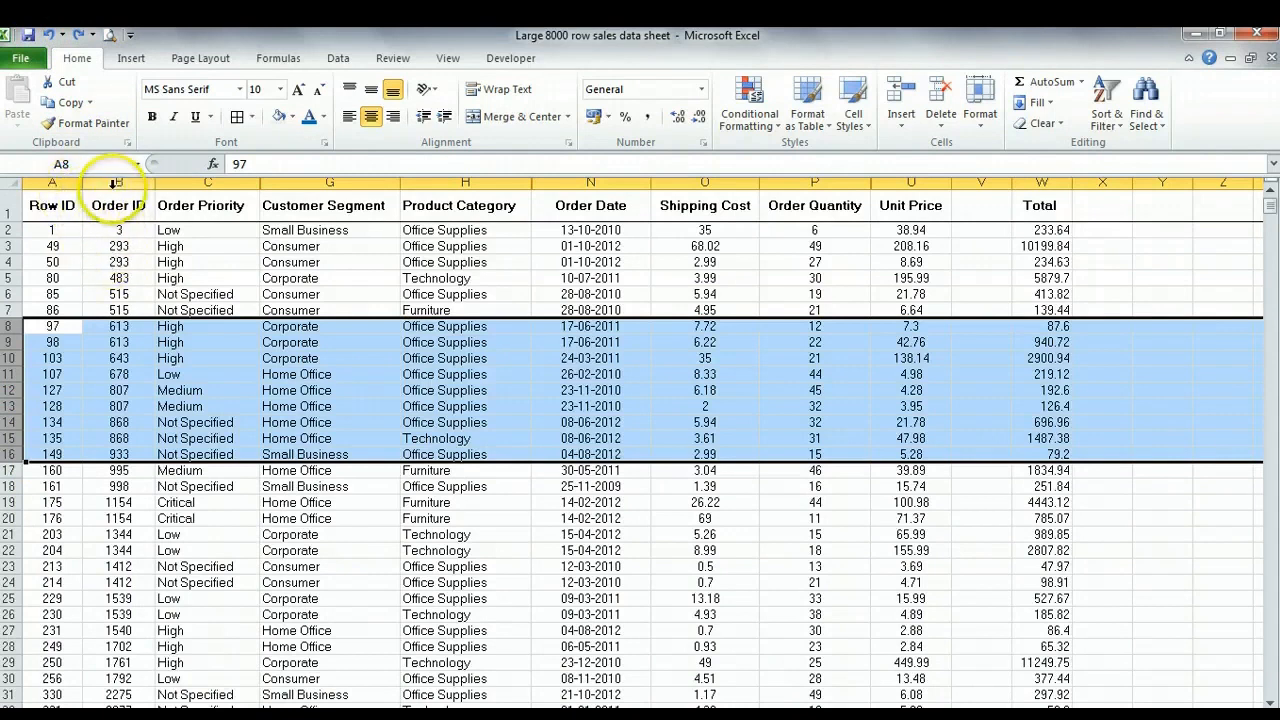
Insert two blank columns before the Order ID column, and undo the insertion
drag(112, 183, 177, 186)
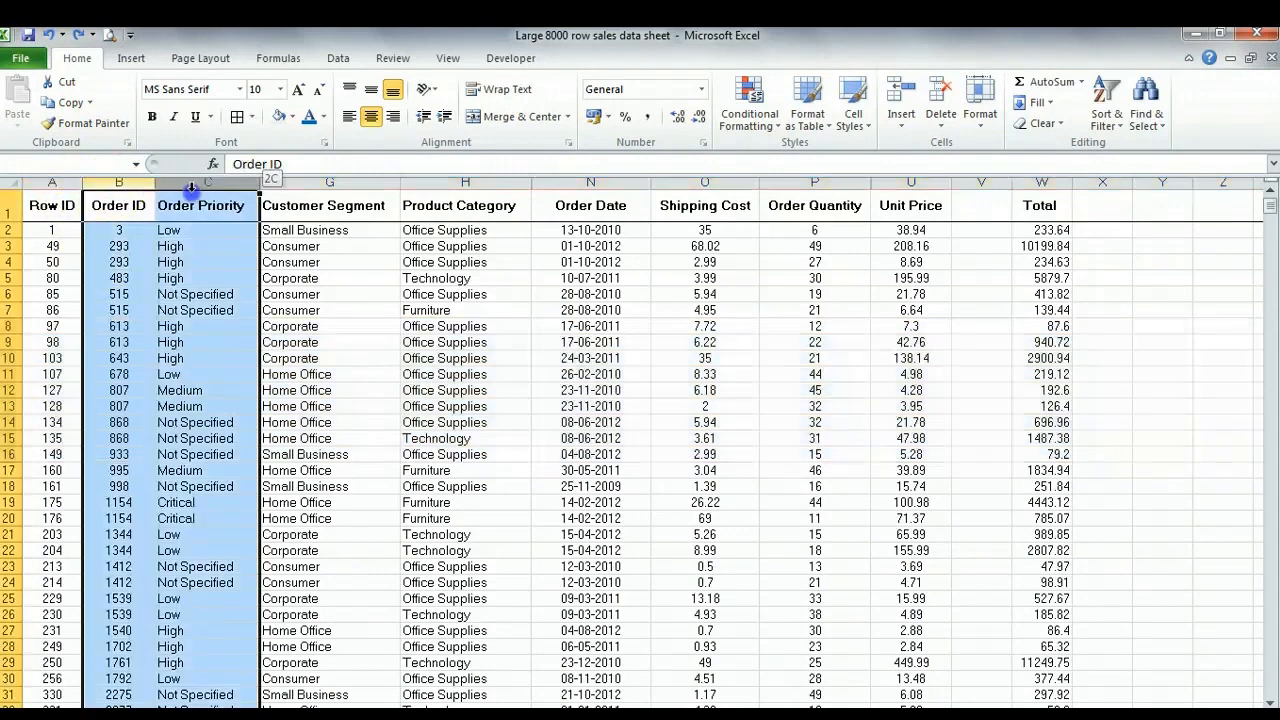
right_click(130, 184)
click(172, 312)
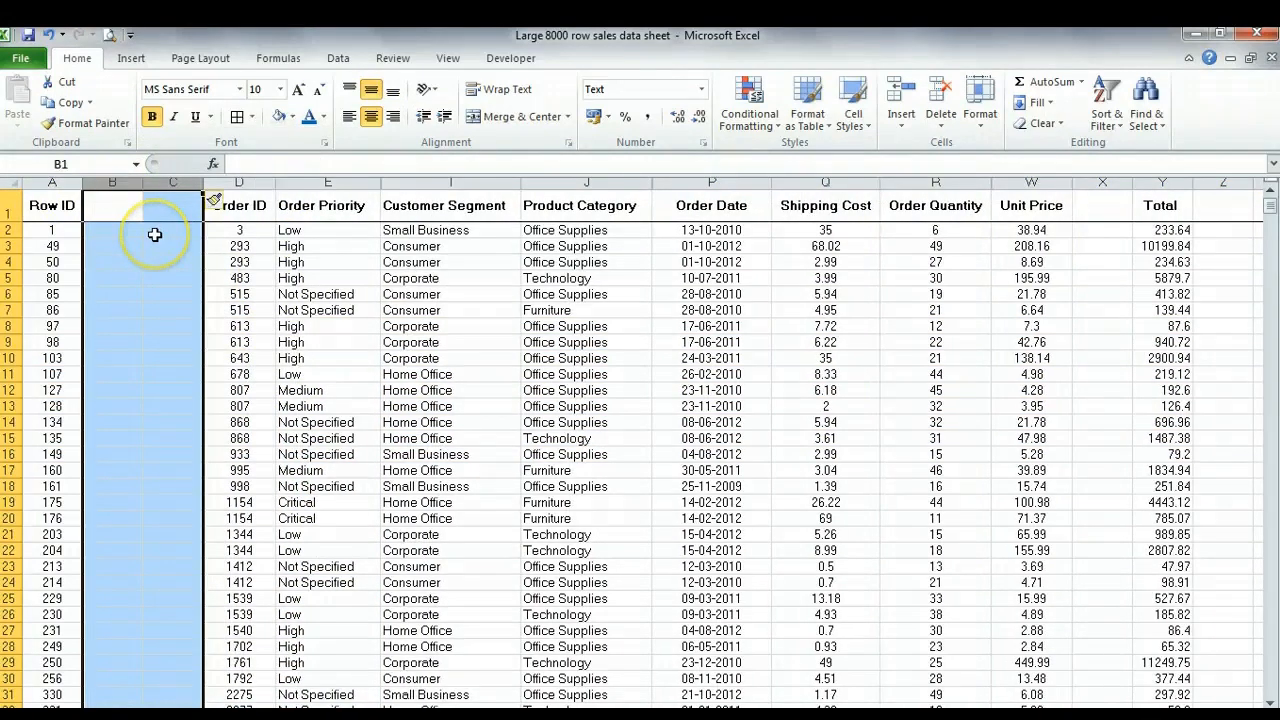
click(48, 34)
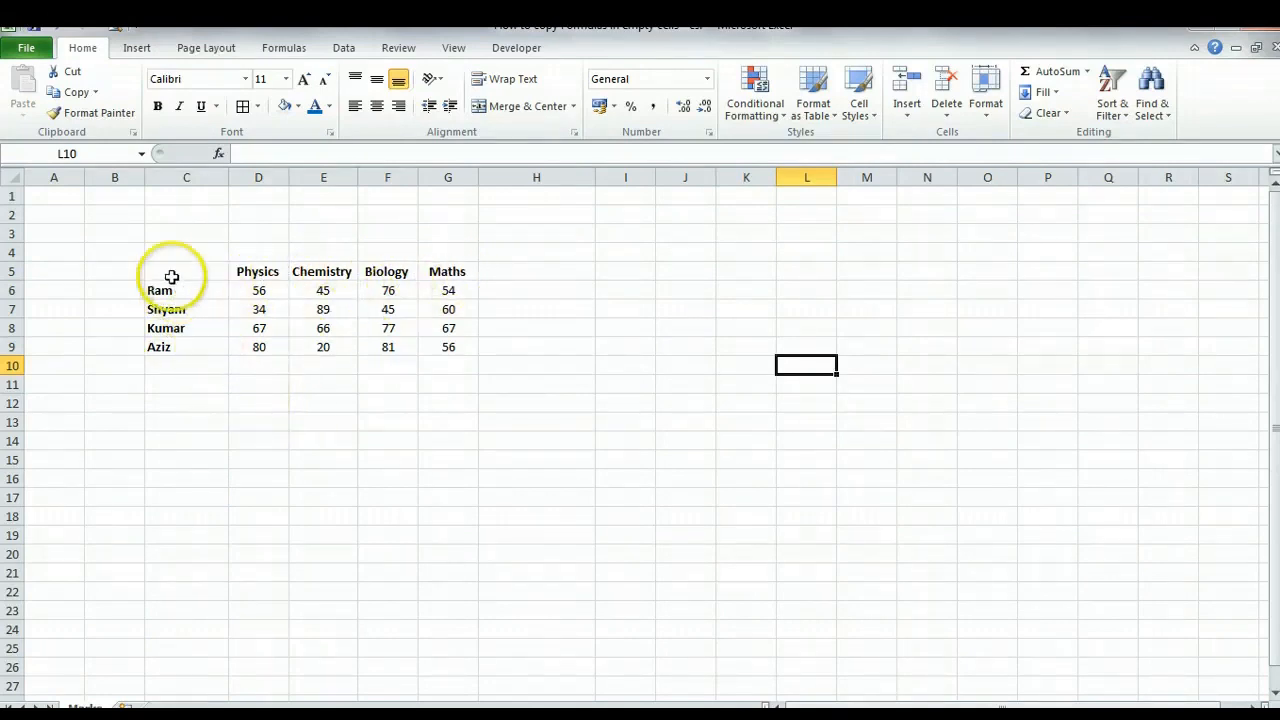
Insert a 2-D clustered column chart of the marks table C5:G9 and place it beside the data
drag(159, 268, 437, 343)
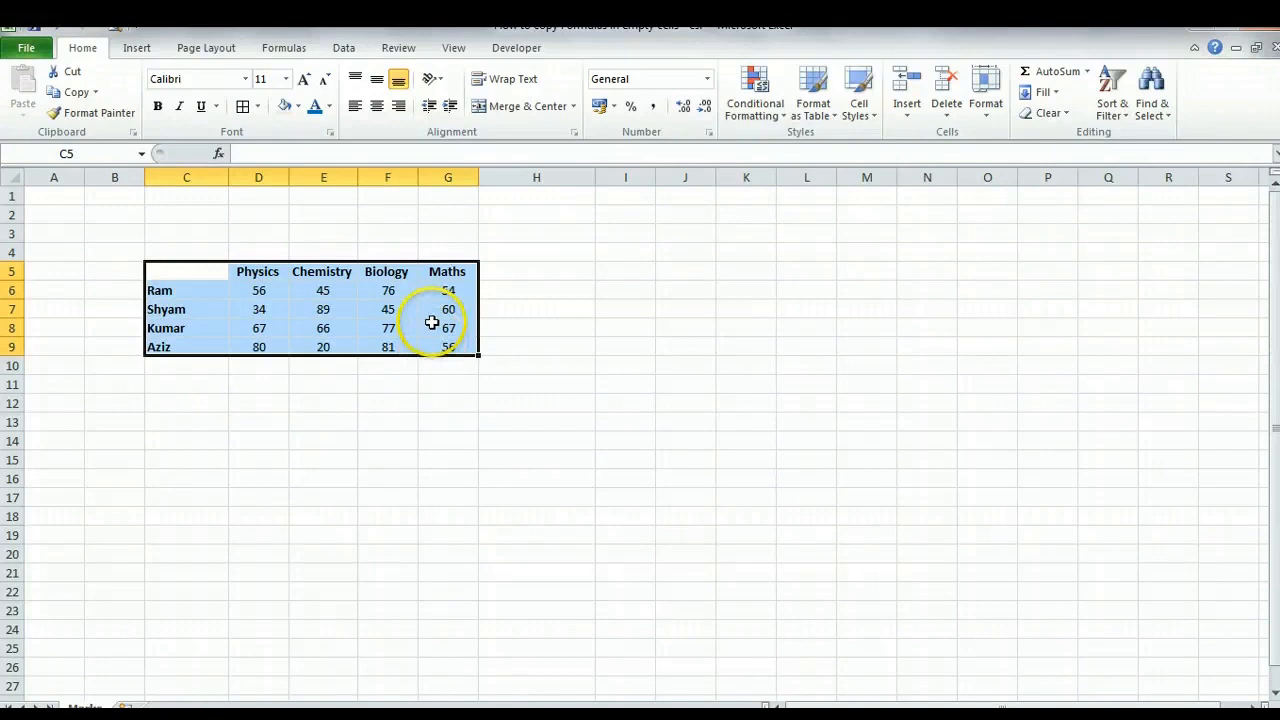
click(140, 50)
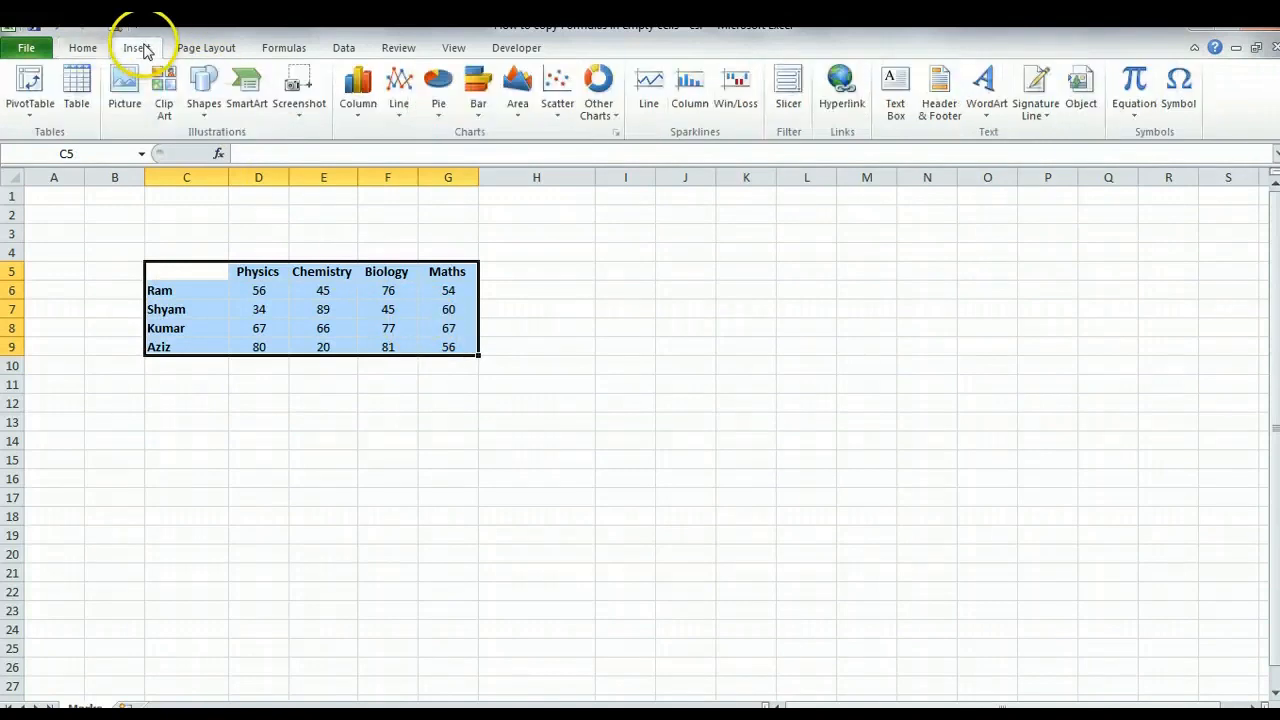
click(358, 112)
click(362, 172)
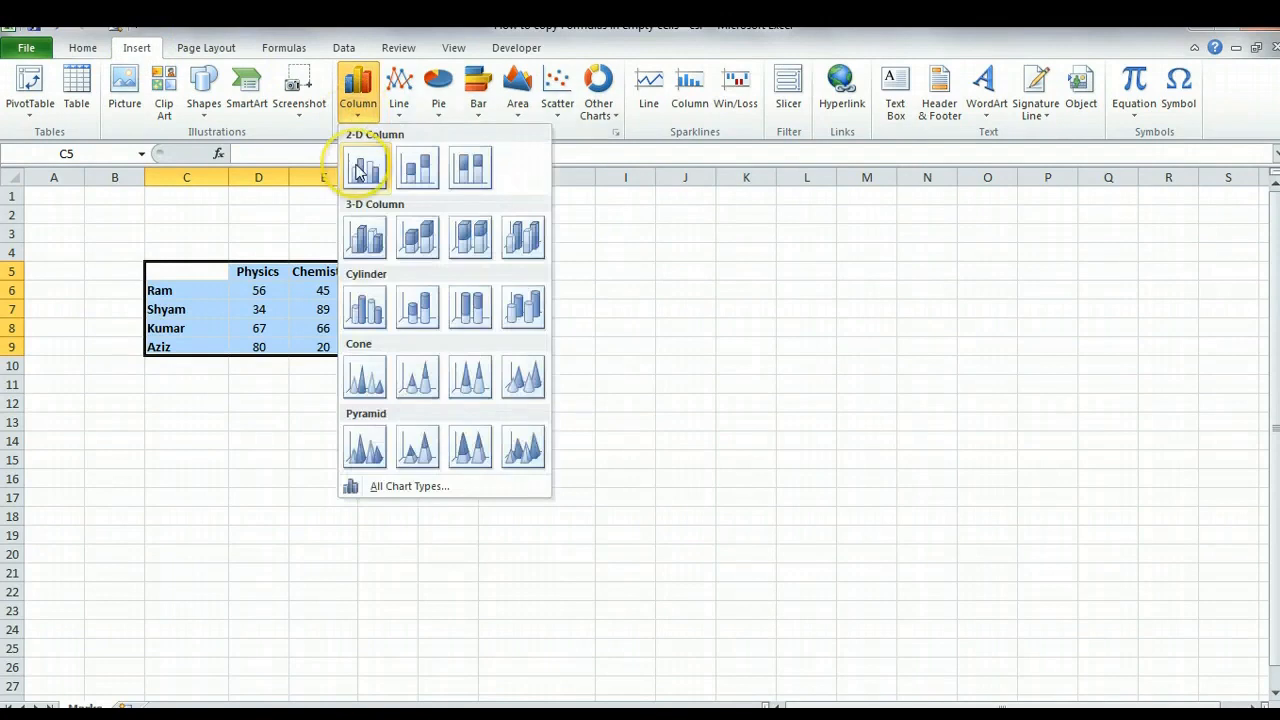
click(362, 172)
drag(607, 318, 707, 280)
click(689, 287)
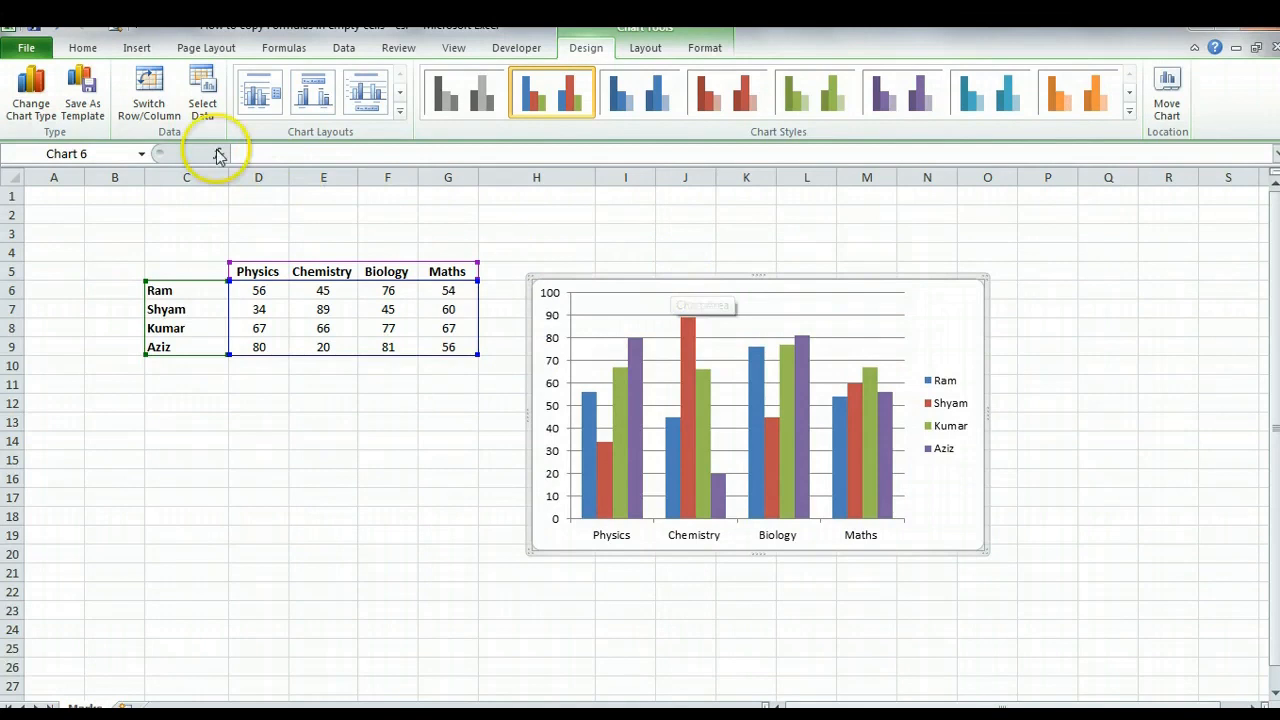
Switch the chart's rows and columns so the students form the categories, and shift the chart farther from the table
click(146, 98)
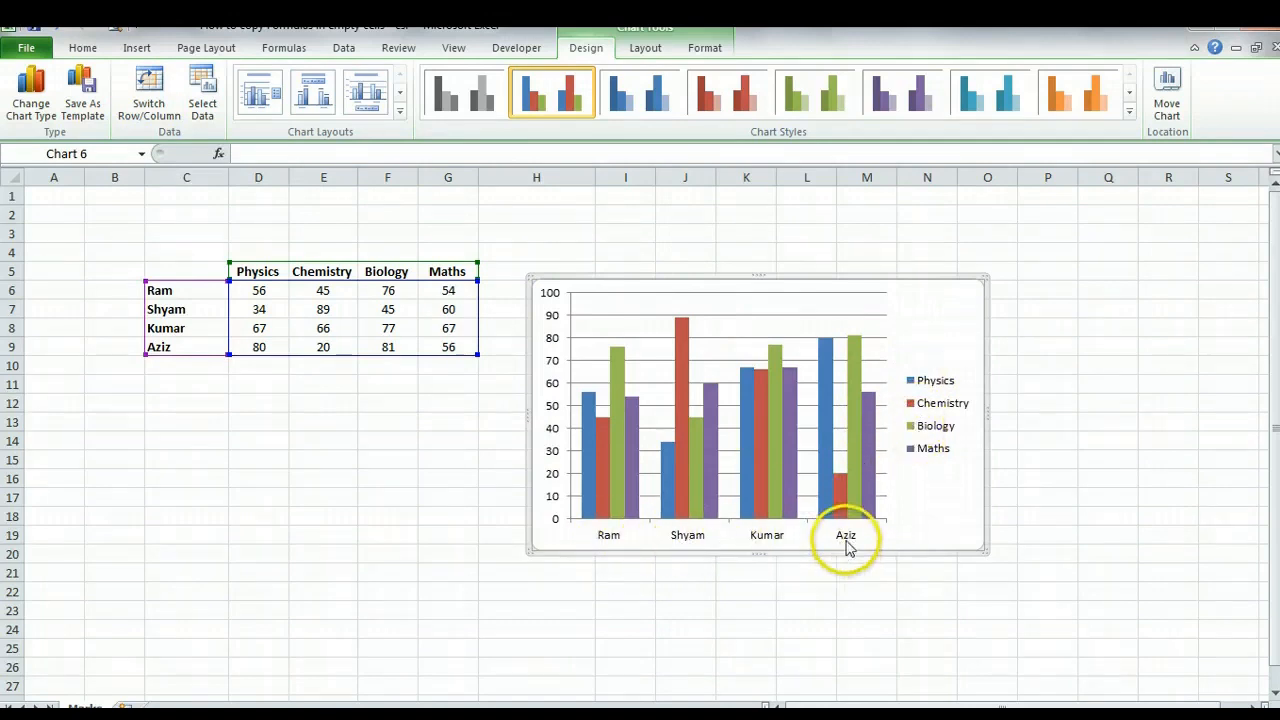
drag(786, 283, 849, 281)
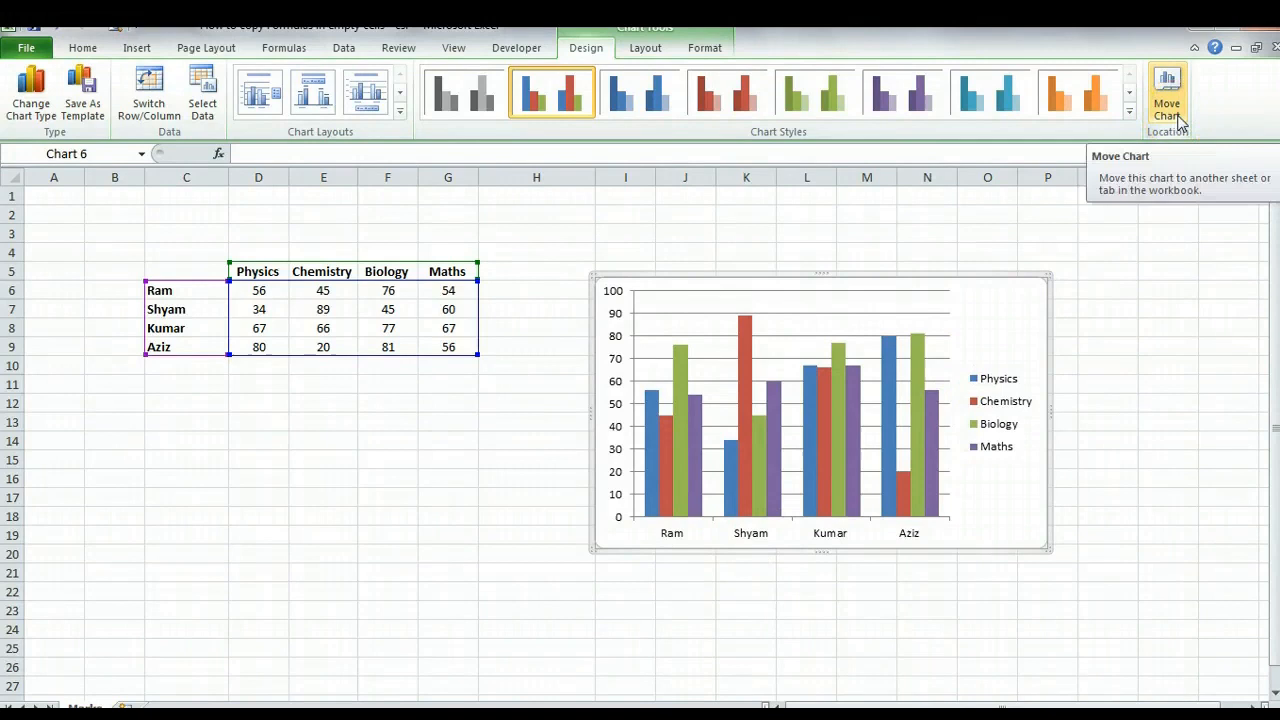
Move the marks chart from the Marks worksheet to its own new chart sheet, Chart6
right_click(997, 314)
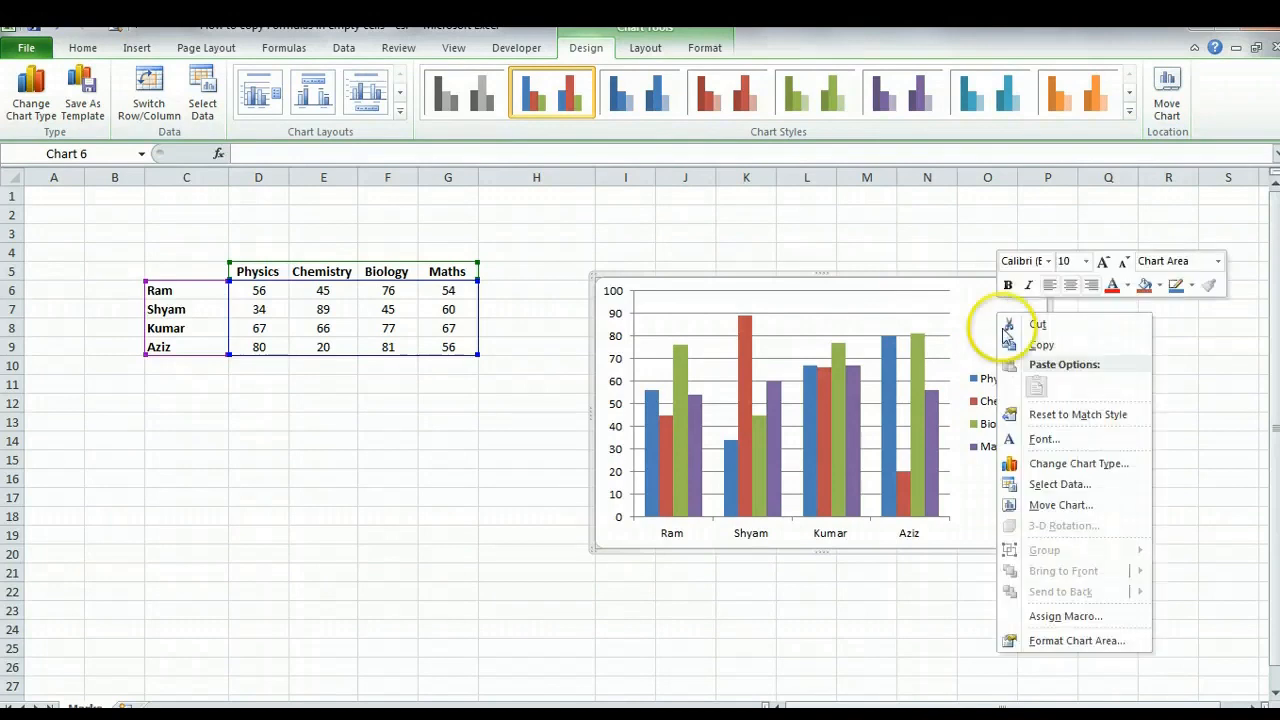
click(1036, 507)
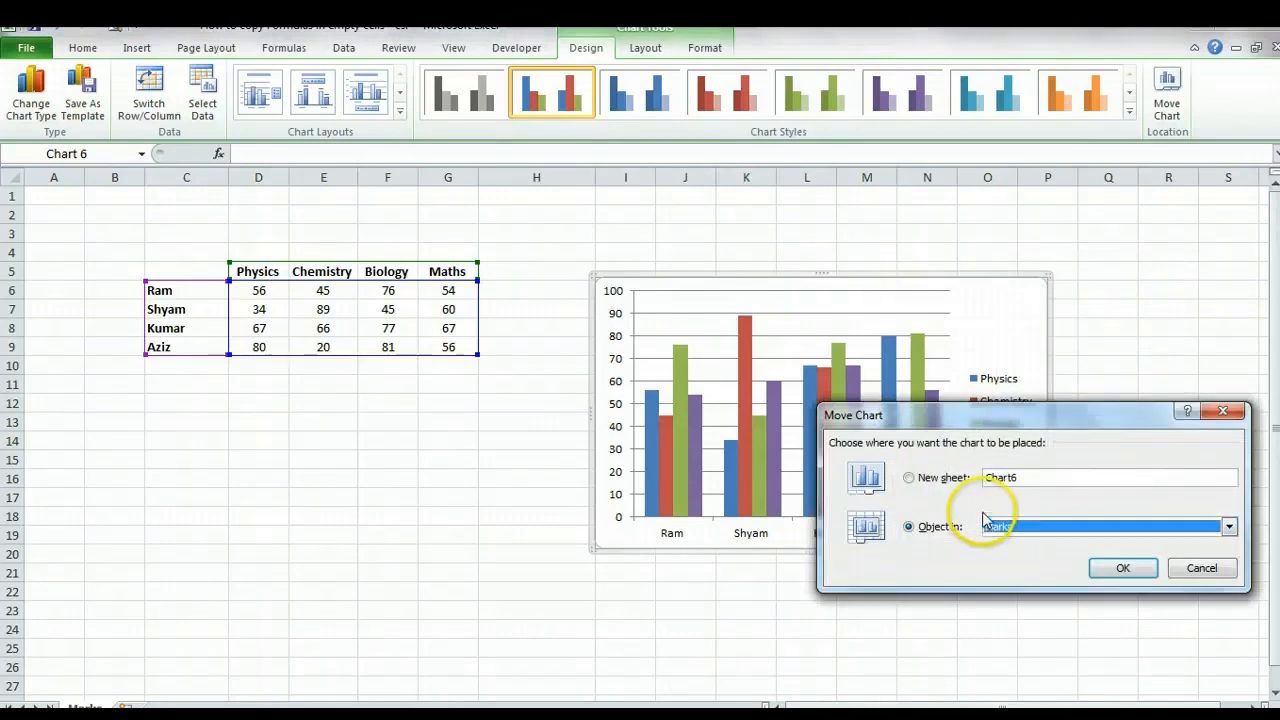
drag(989, 418, 918, 228)
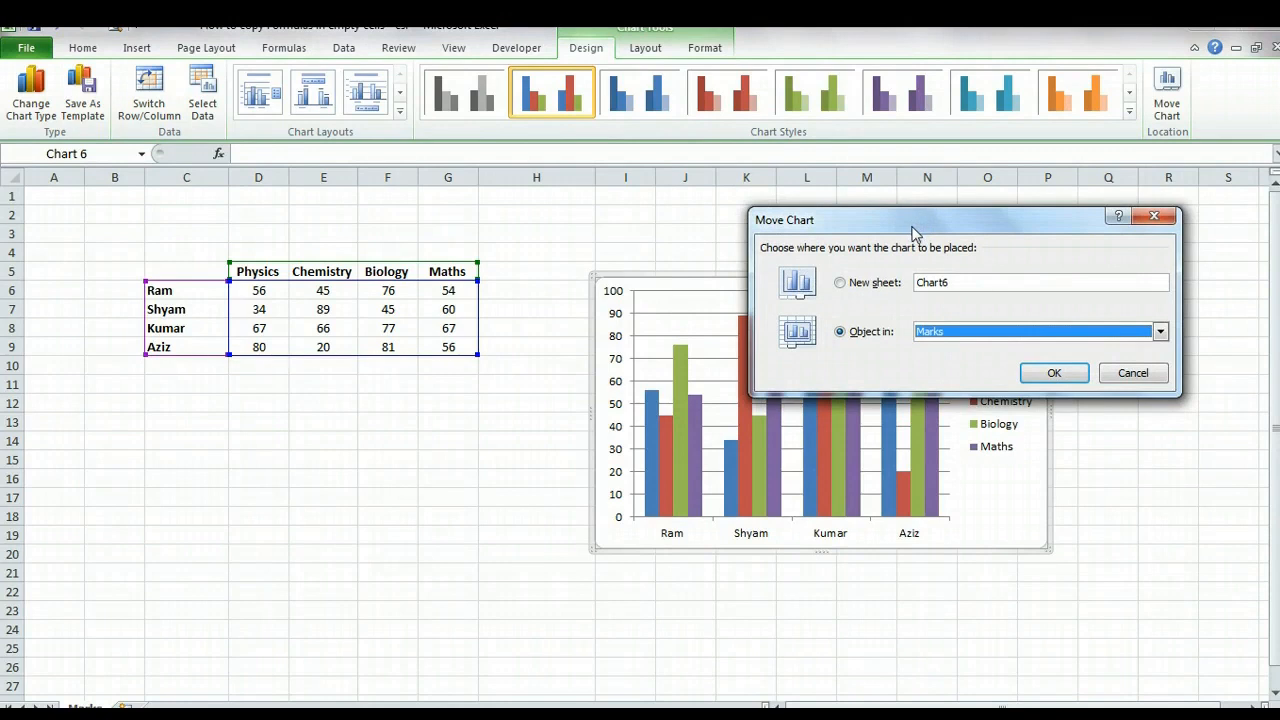
click(840, 285)
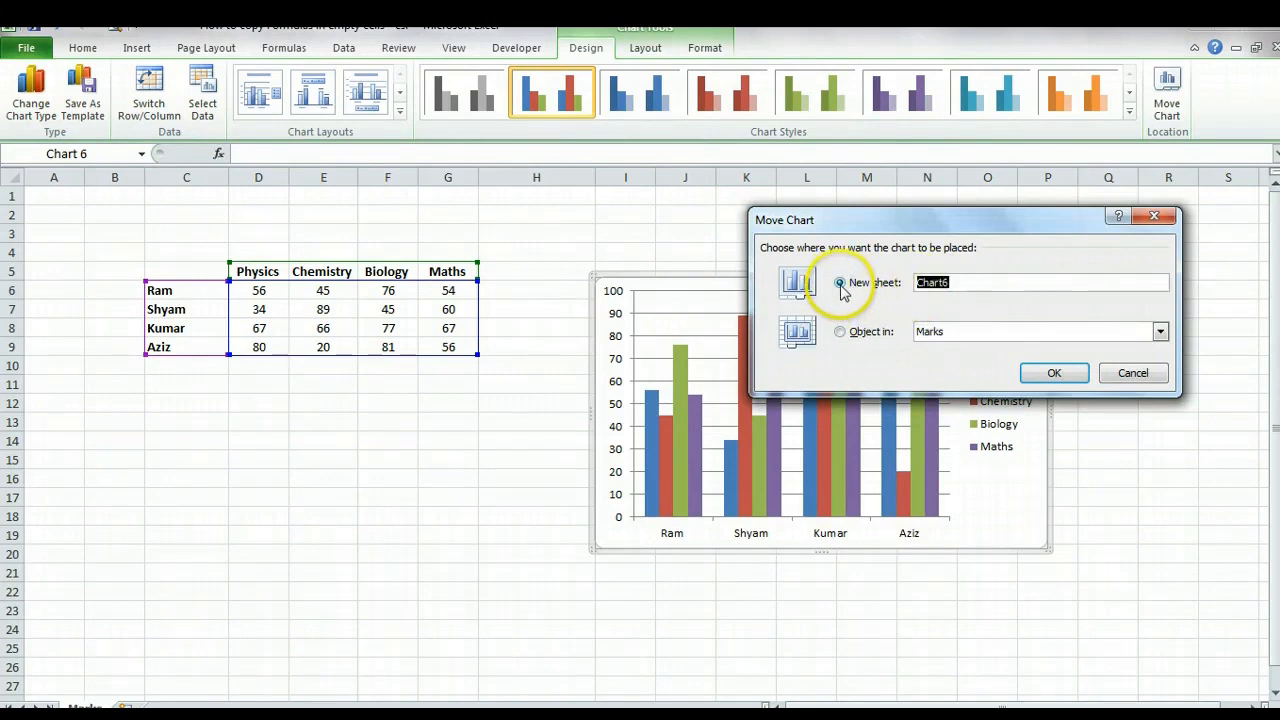
click(1041, 376)
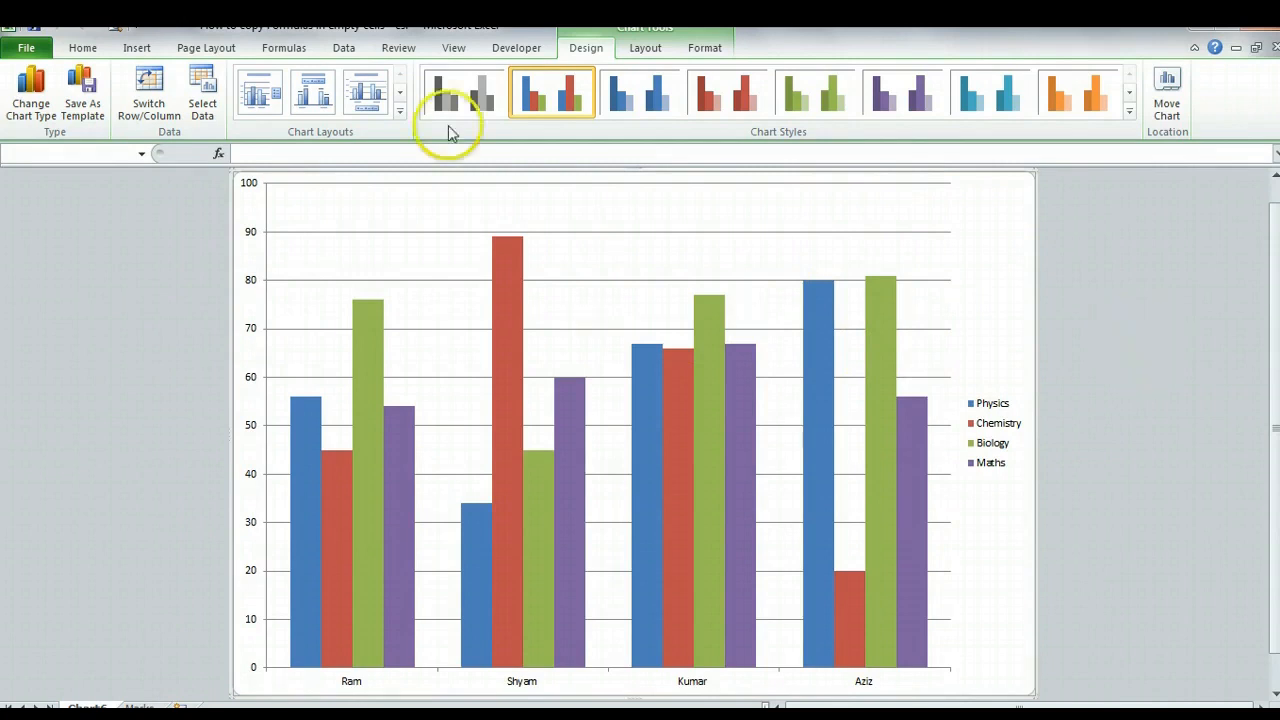
click(84, 48)
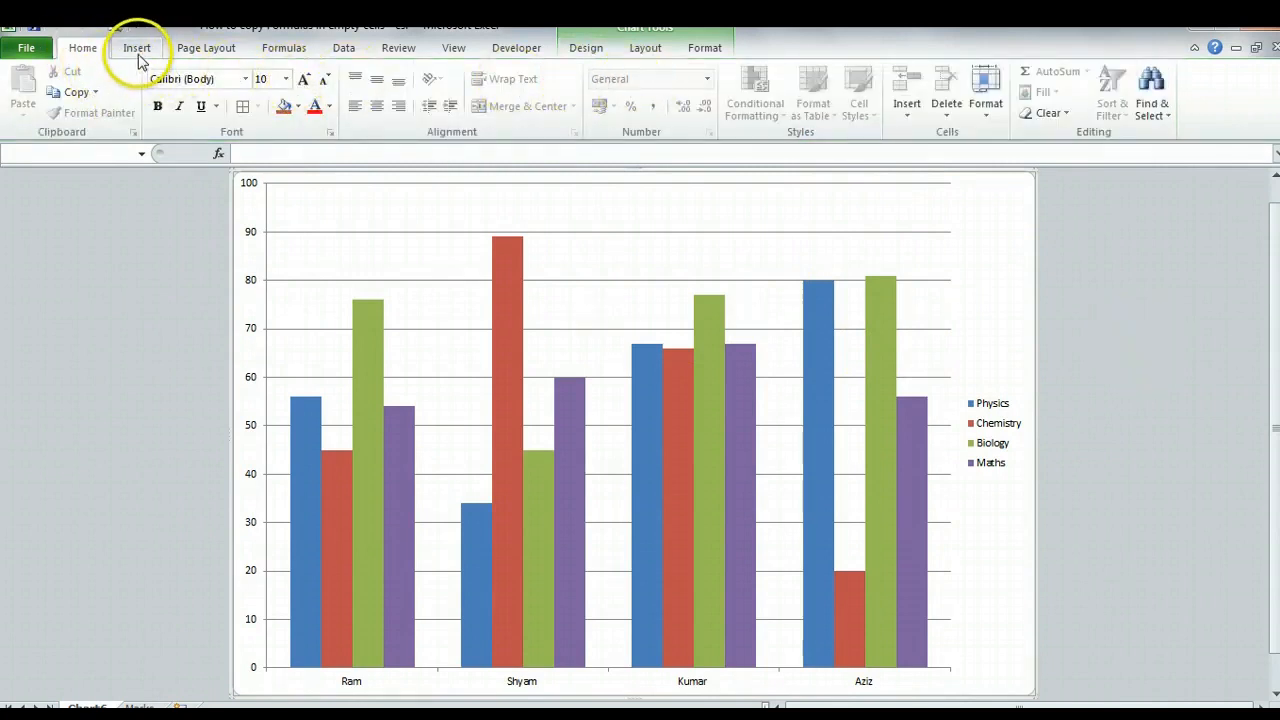
click(137, 50)
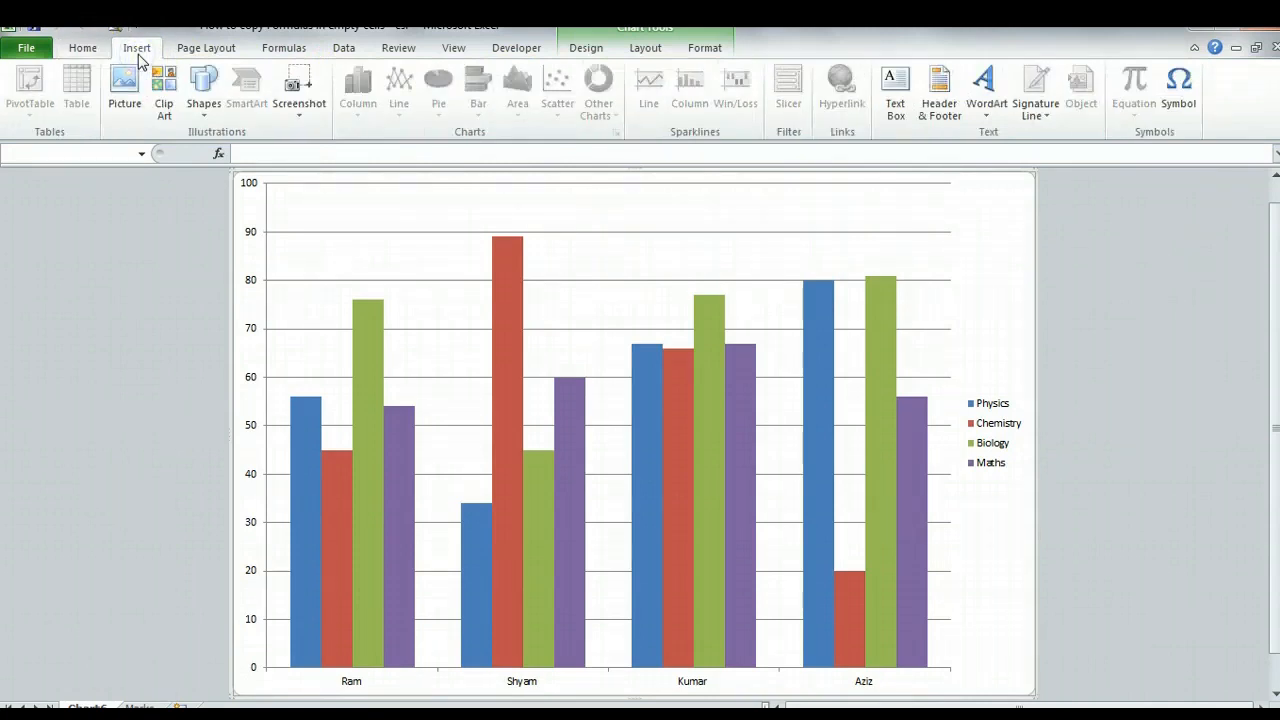
click(198, 48)
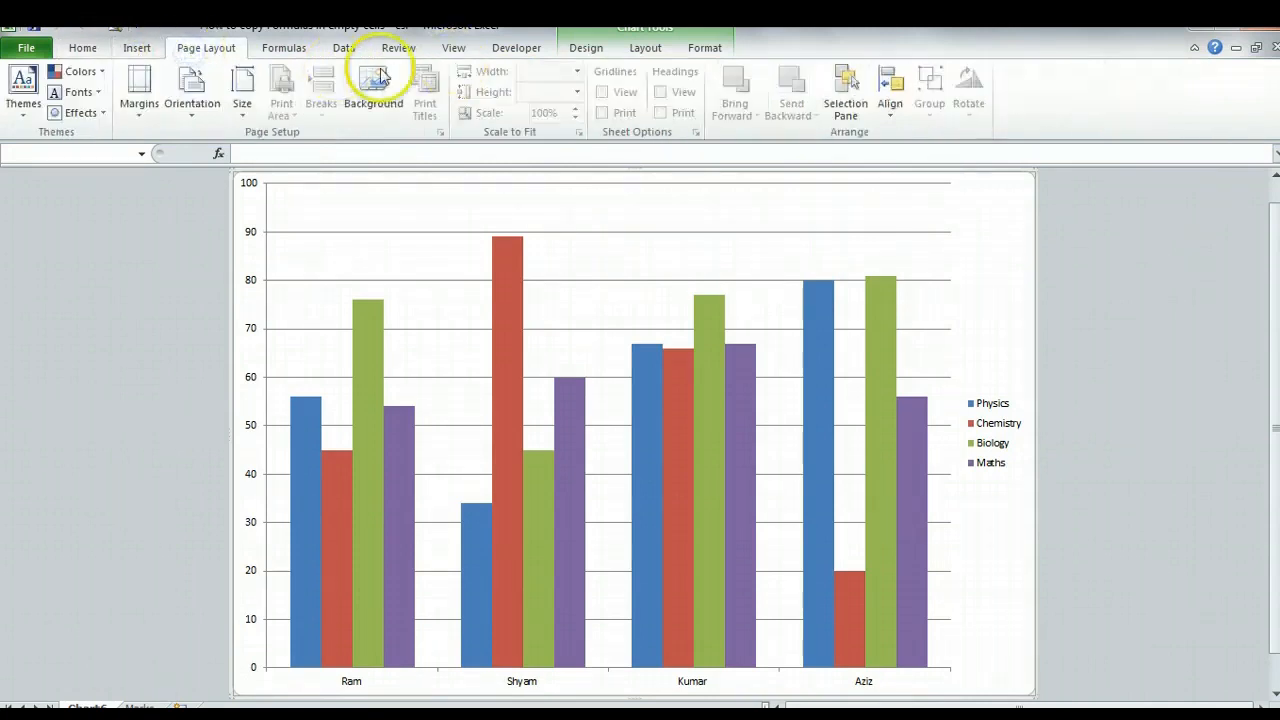
click(285, 48)
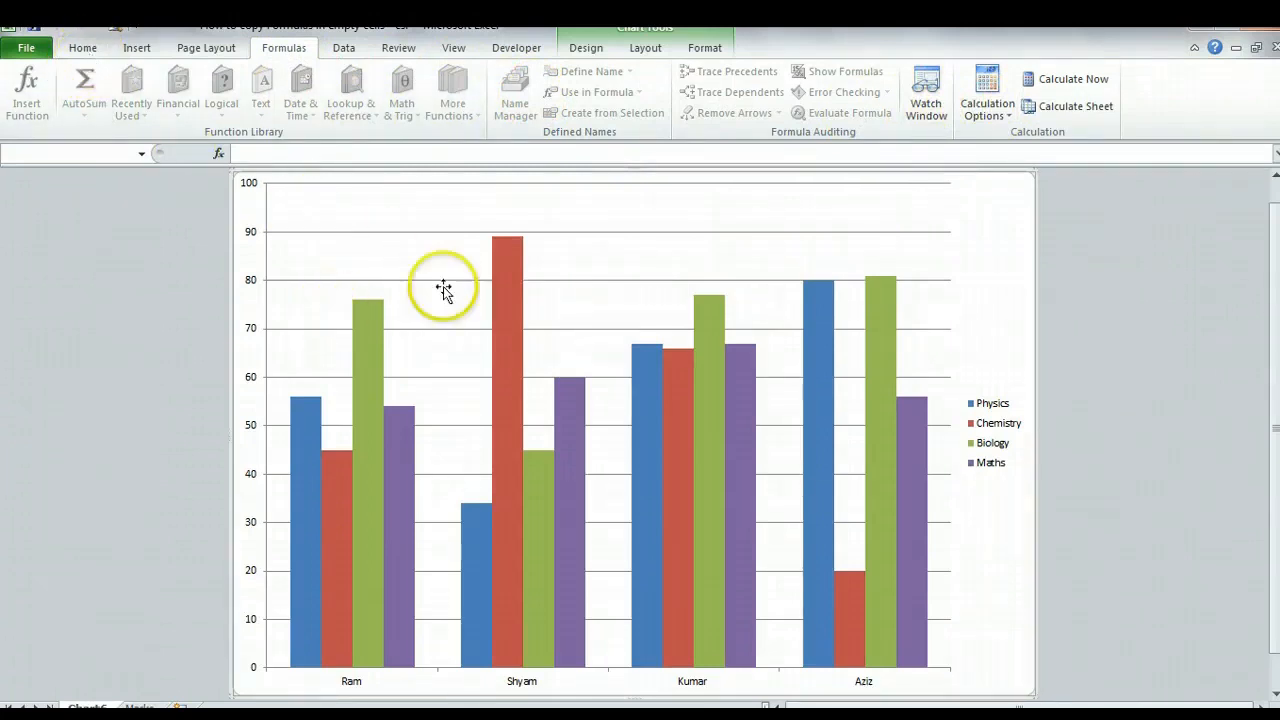
click(84, 48)
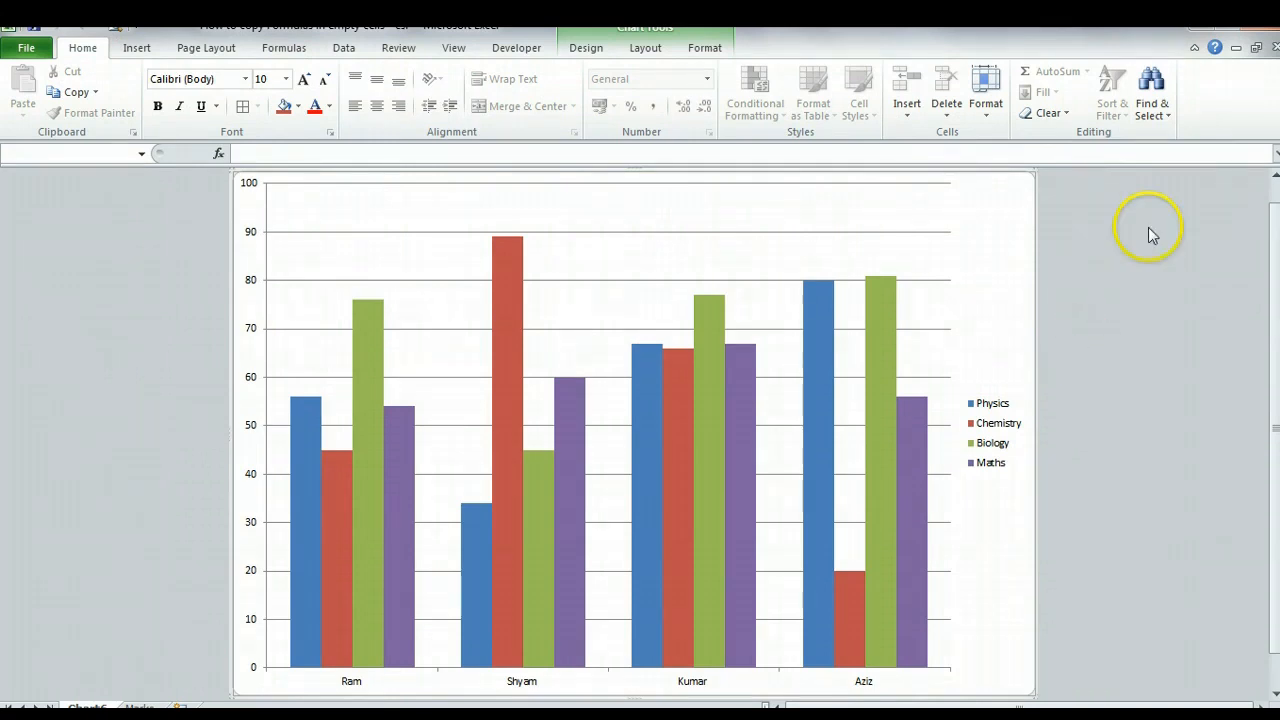
Restore the workbook down to a smaller window, enlarge that window slightly, and maximize it again
click(1255, 49)
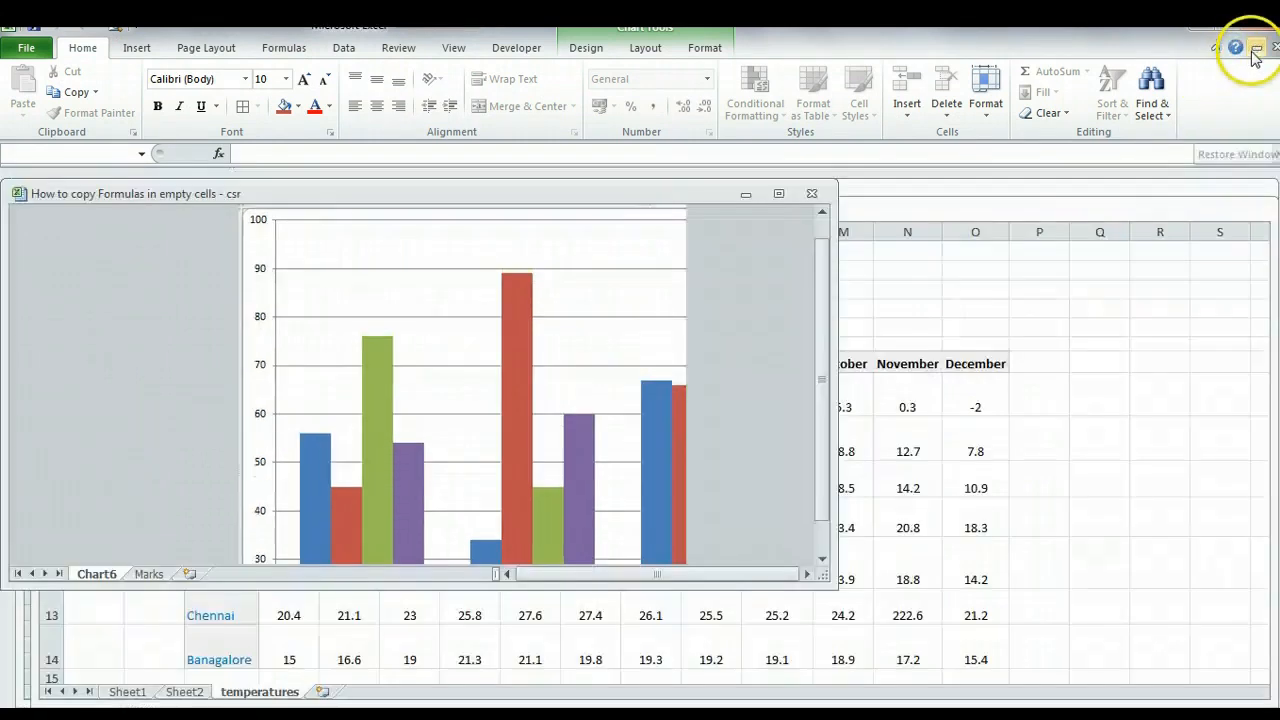
drag(820, 577, 877, 589)
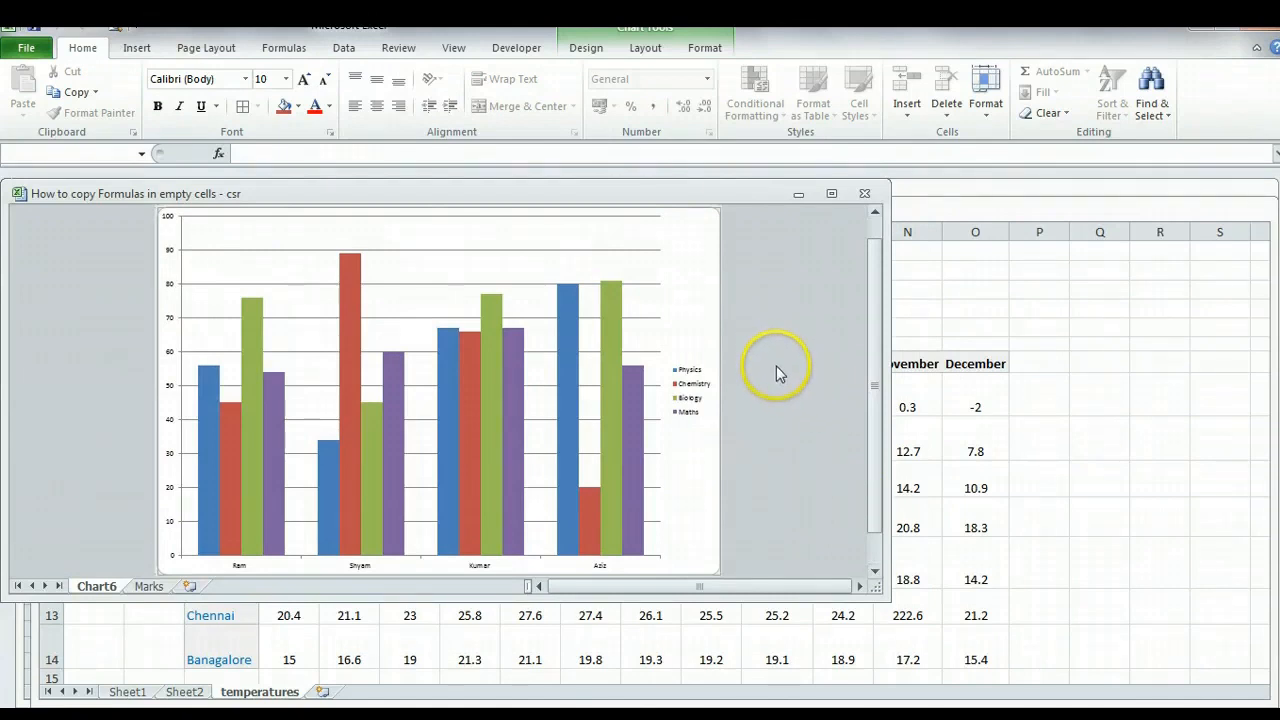
click(831, 195)
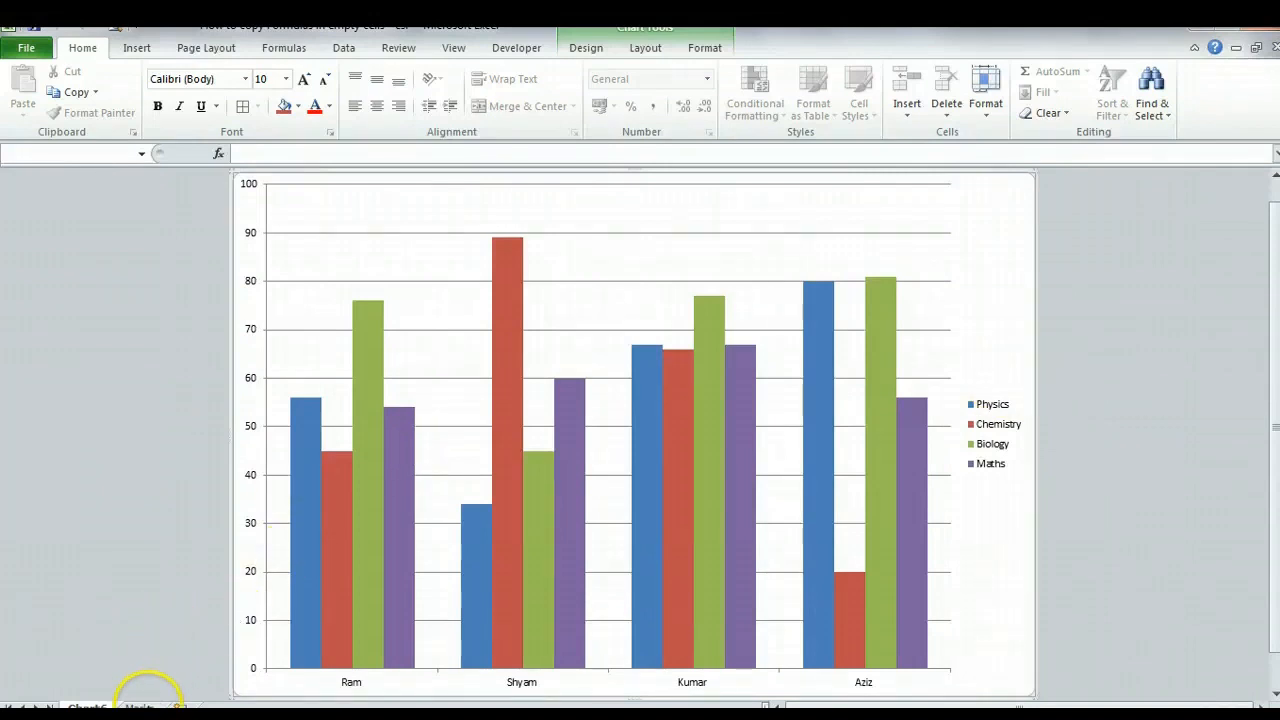
Check the Marks sheet, move the chart back into it as an embedded object, and place it clear of the marks table
click(140, 706)
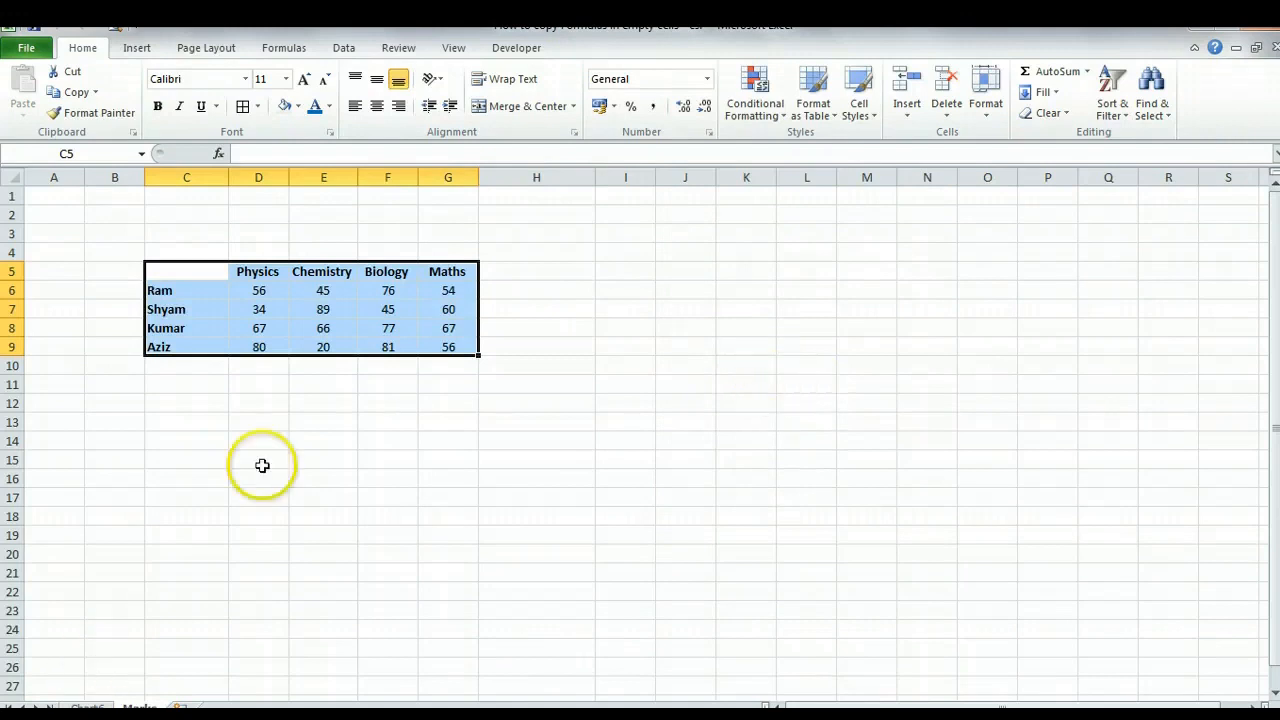
click(85, 706)
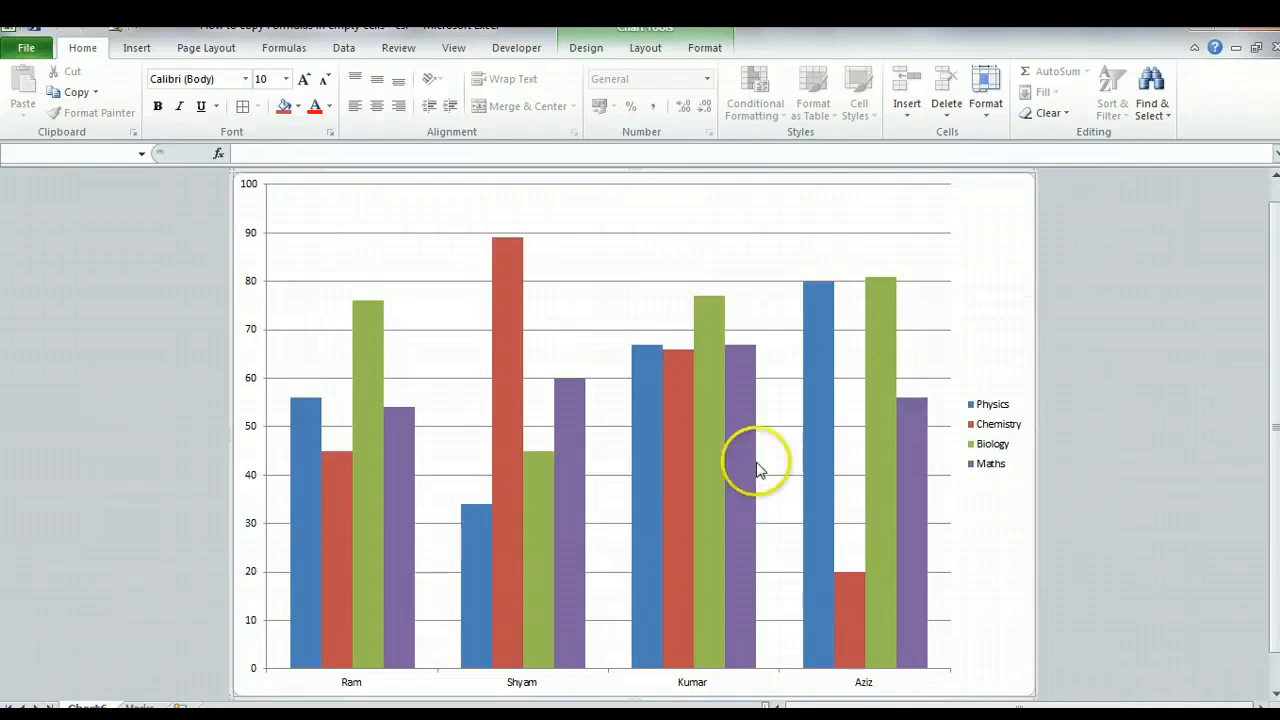
right_click(989, 347)
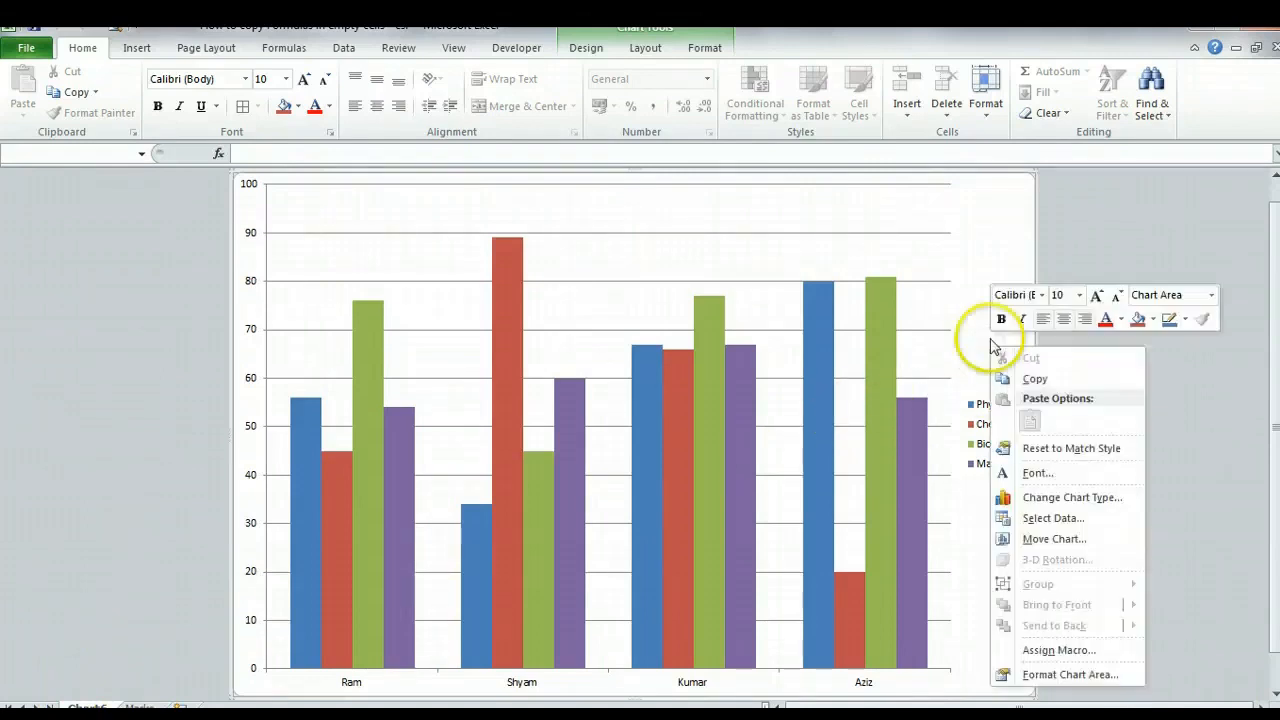
click(1053, 540)
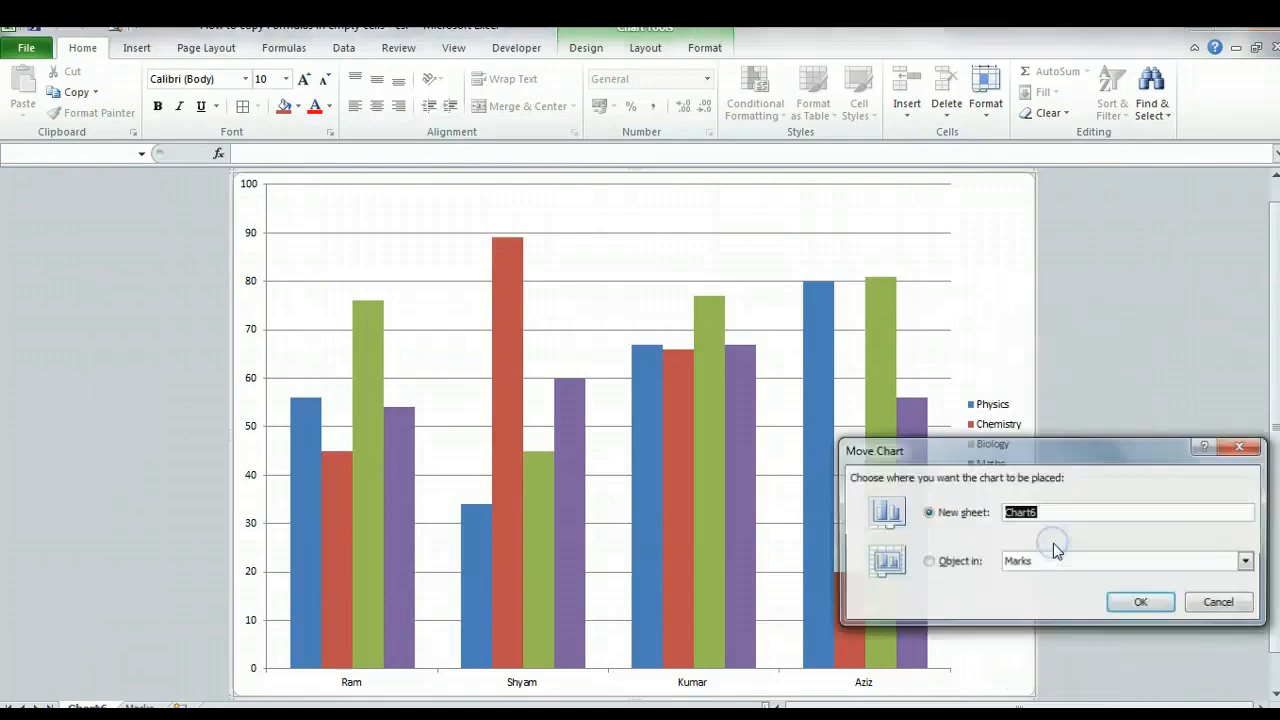
click(929, 566)
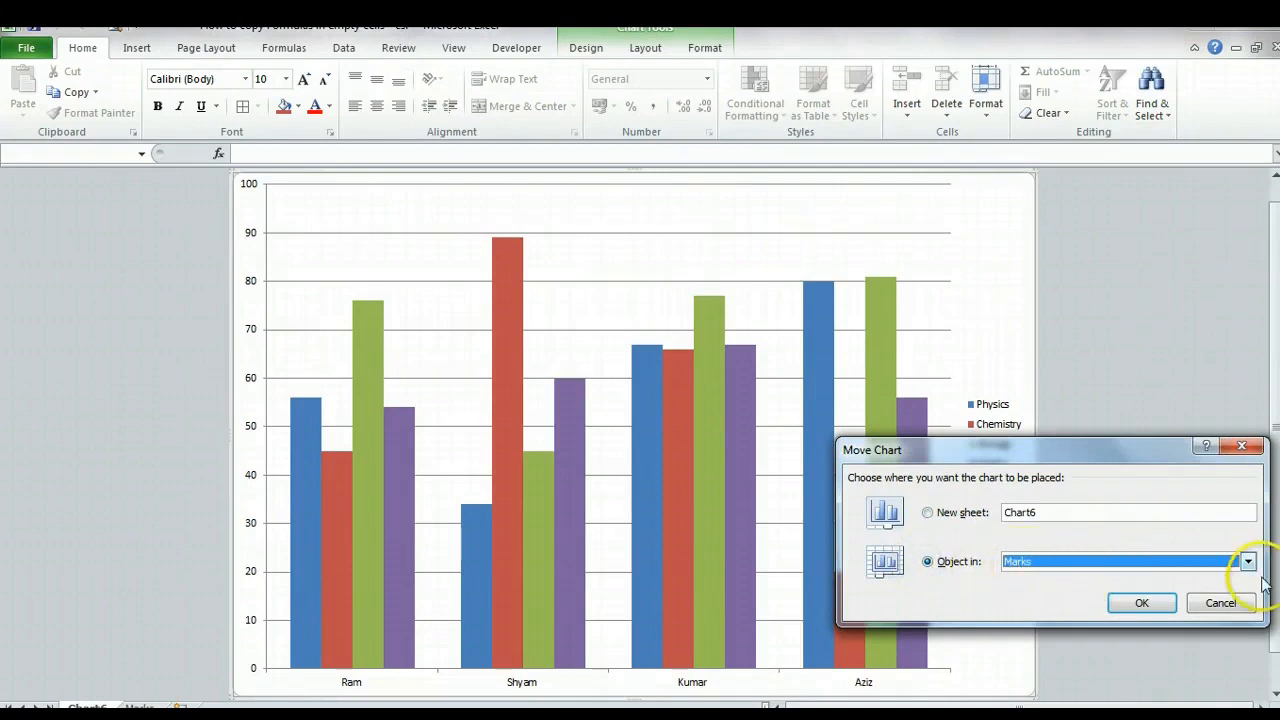
click(1143, 604)
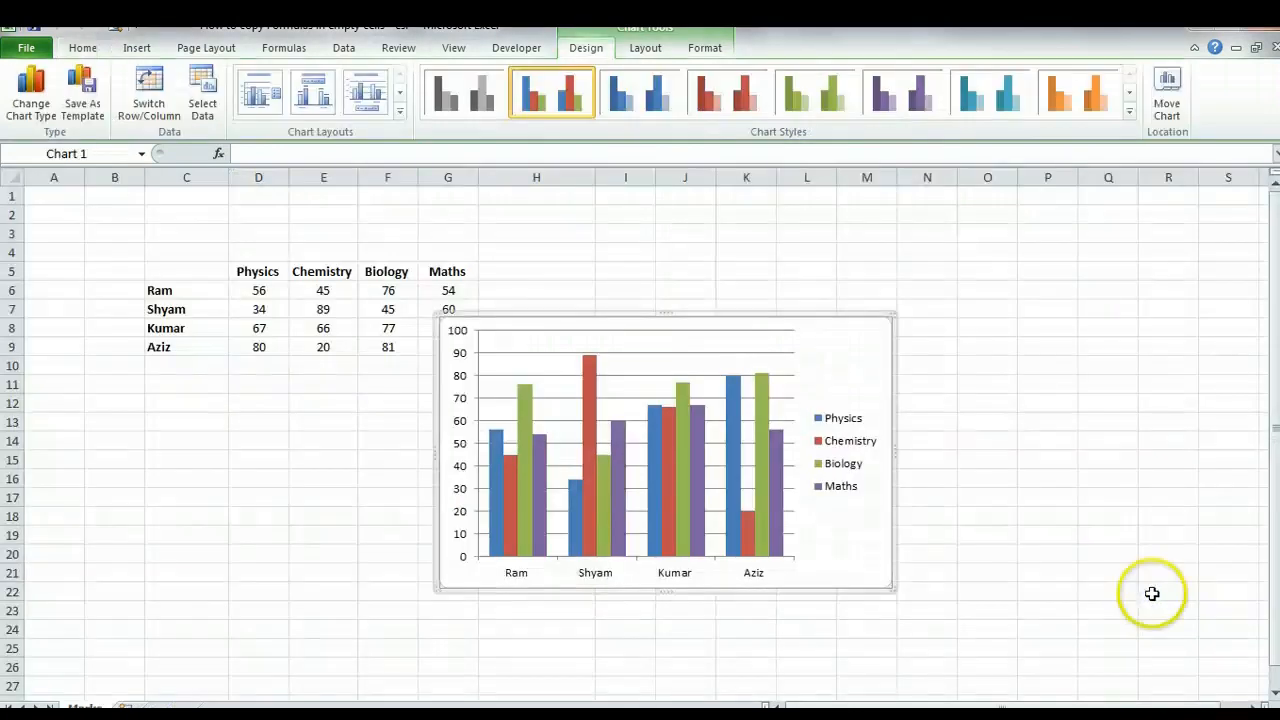
drag(804, 316, 918, 314)
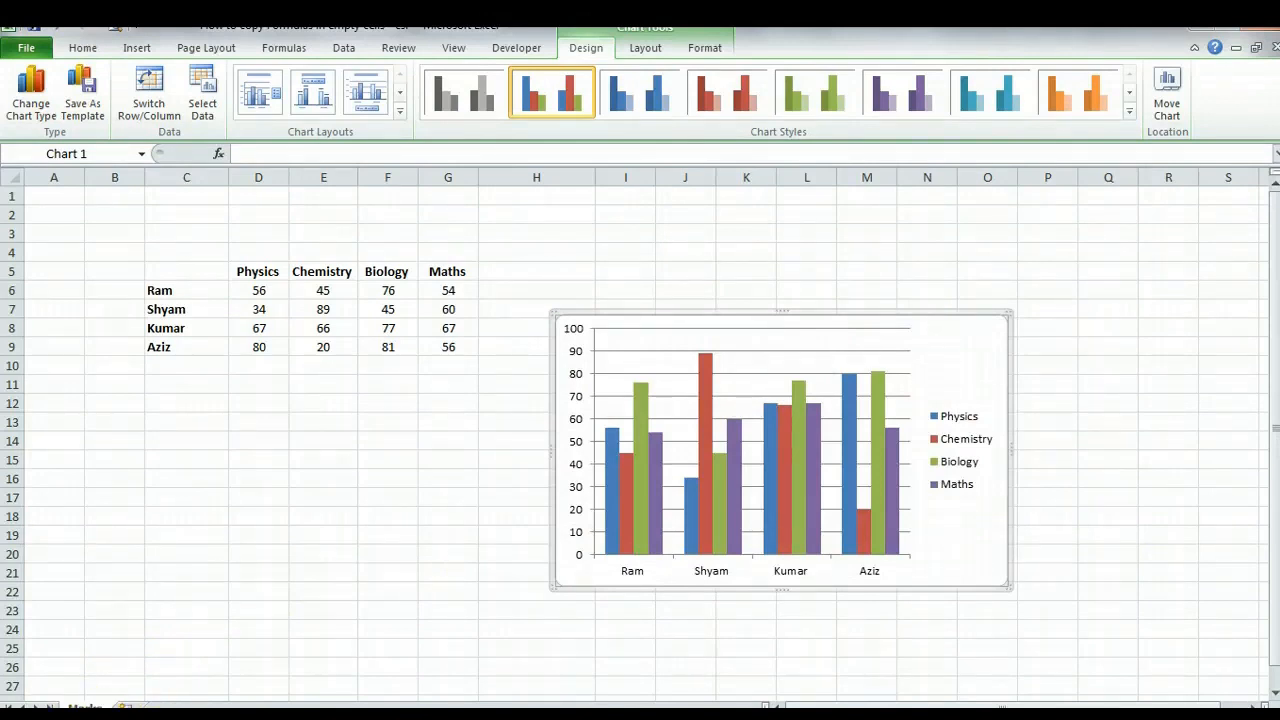
Relocate the embedded marks chart to a new chart sheet named Chart7
right_click(959, 330)
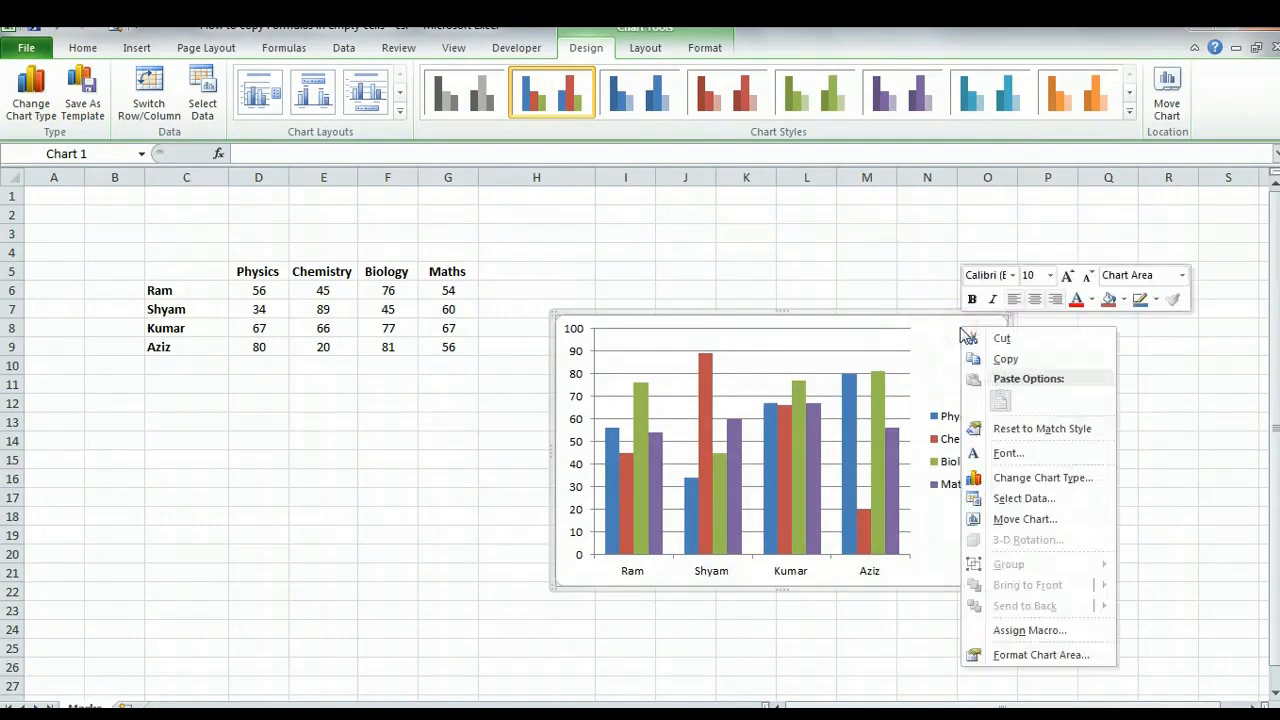
click(1020, 520)
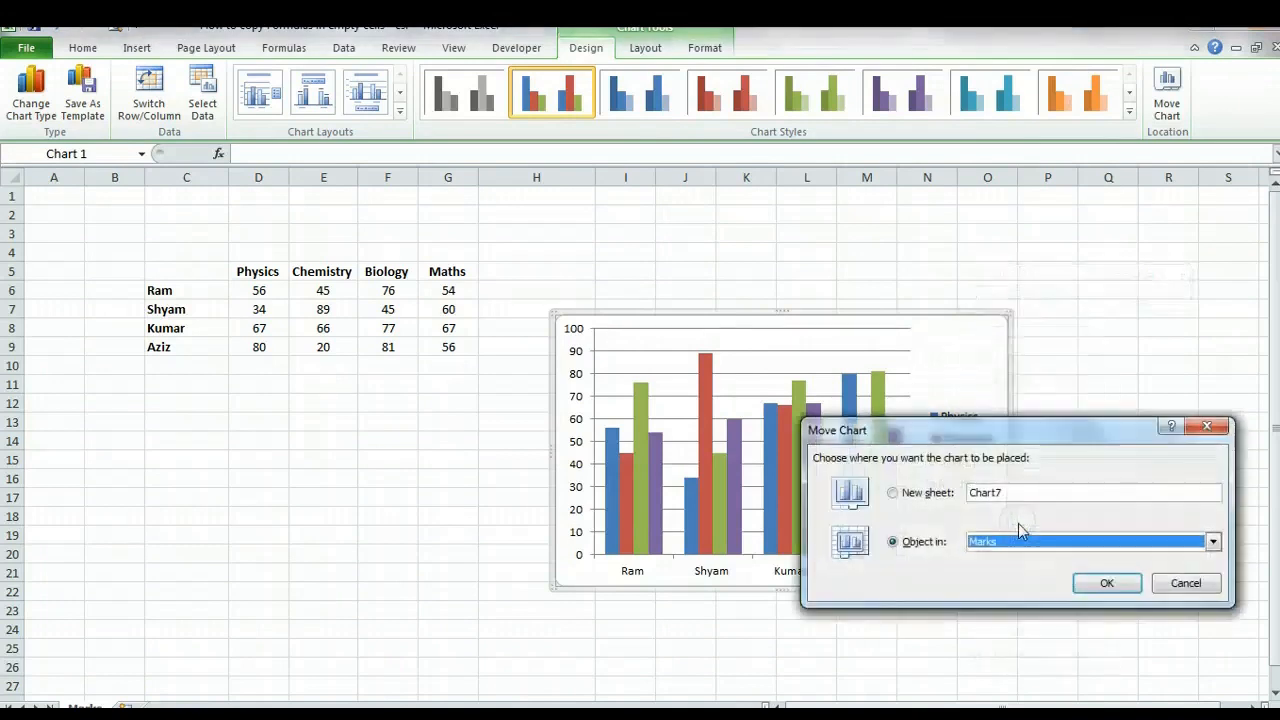
click(893, 493)
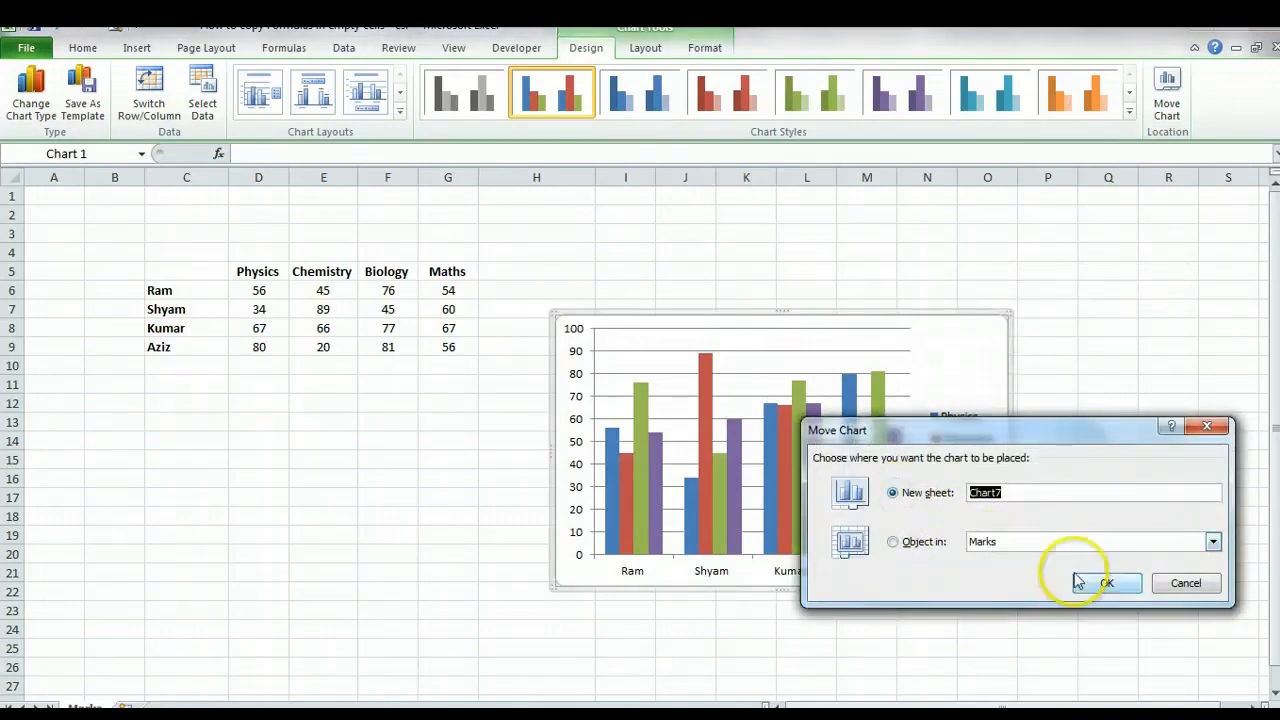
click(1105, 585)
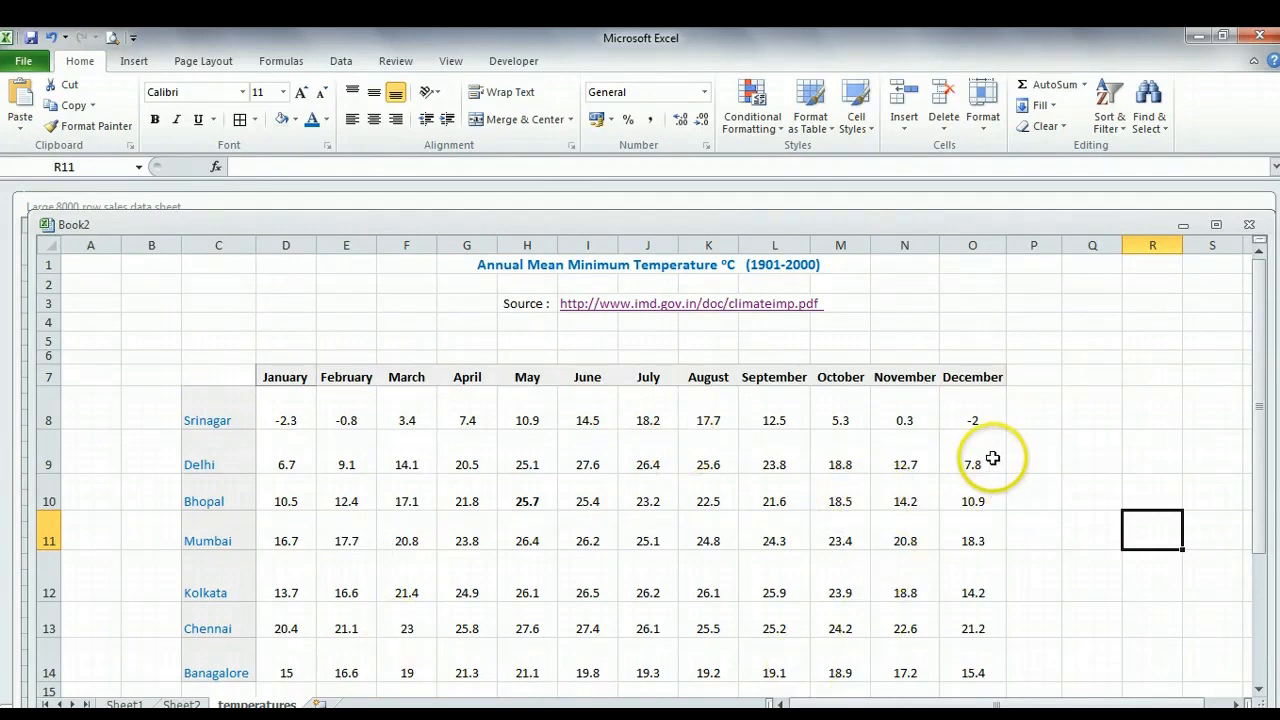
In the temperatures sheet of Book2, insert a line sparkline of Srinagar's data D8:O8 in cell P8 and widen column P
click(1038, 412)
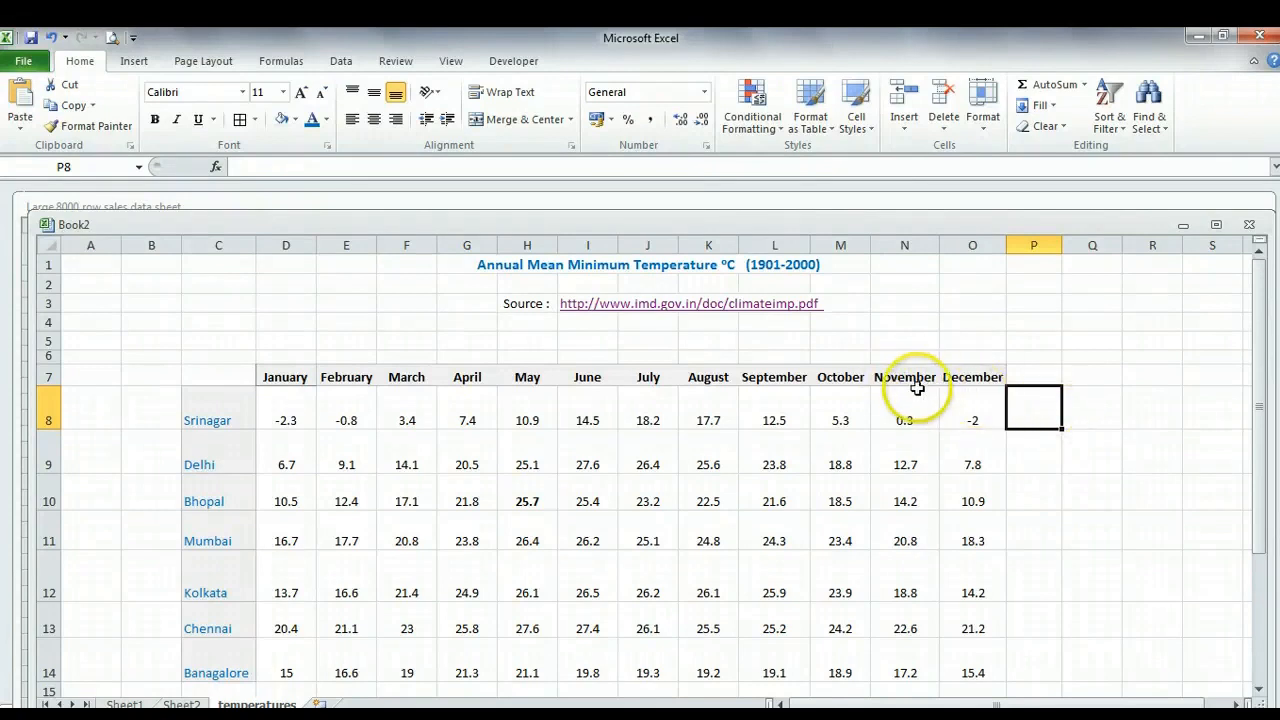
click(136, 66)
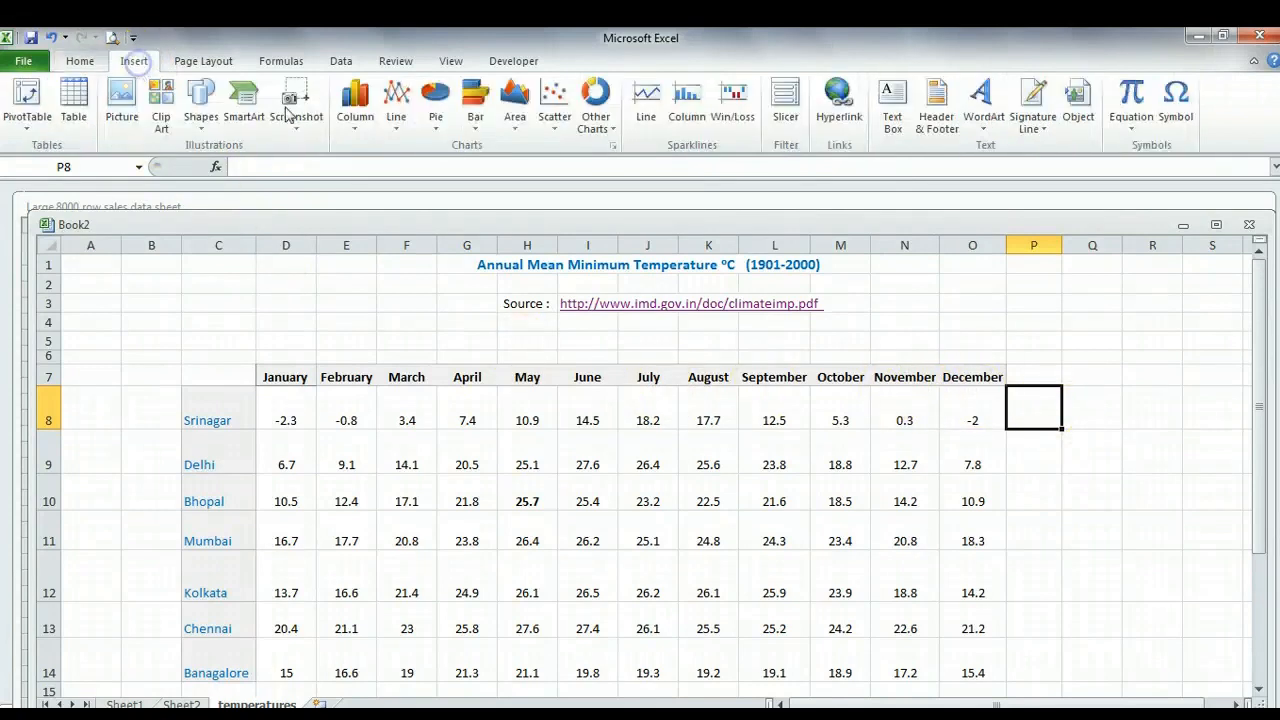
click(648, 116)
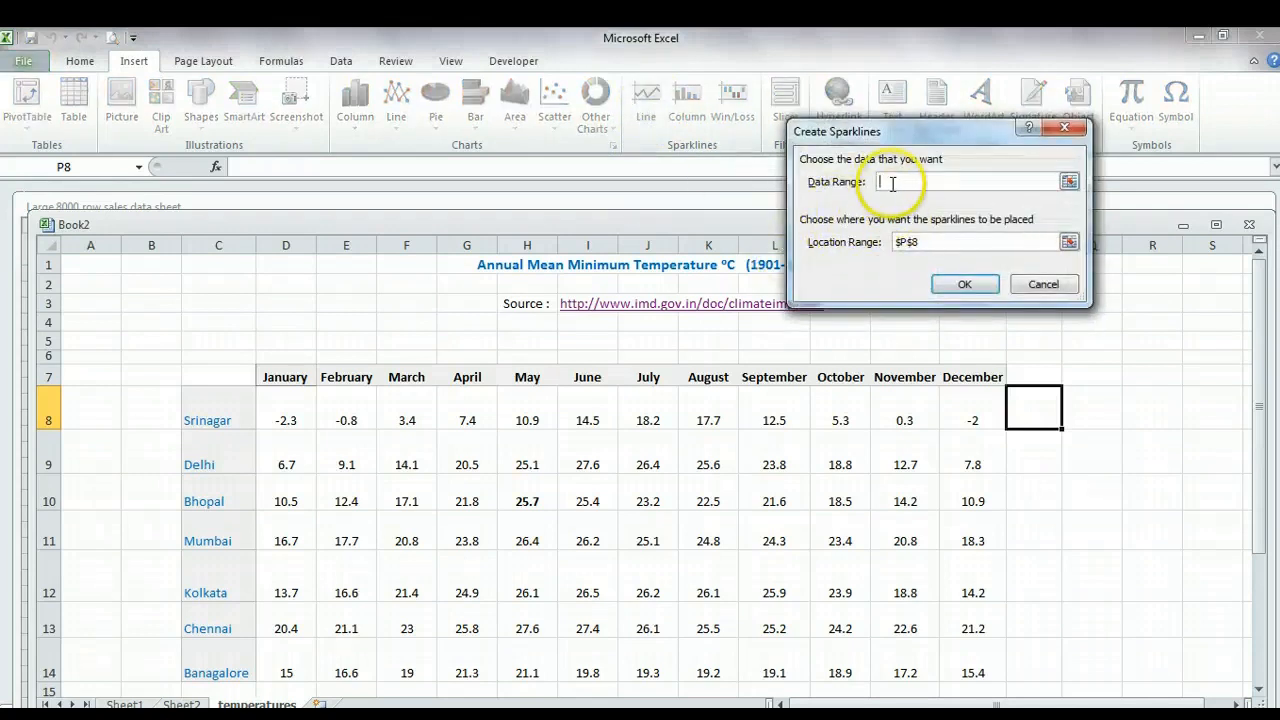
drag(286, 405, 950, 409)
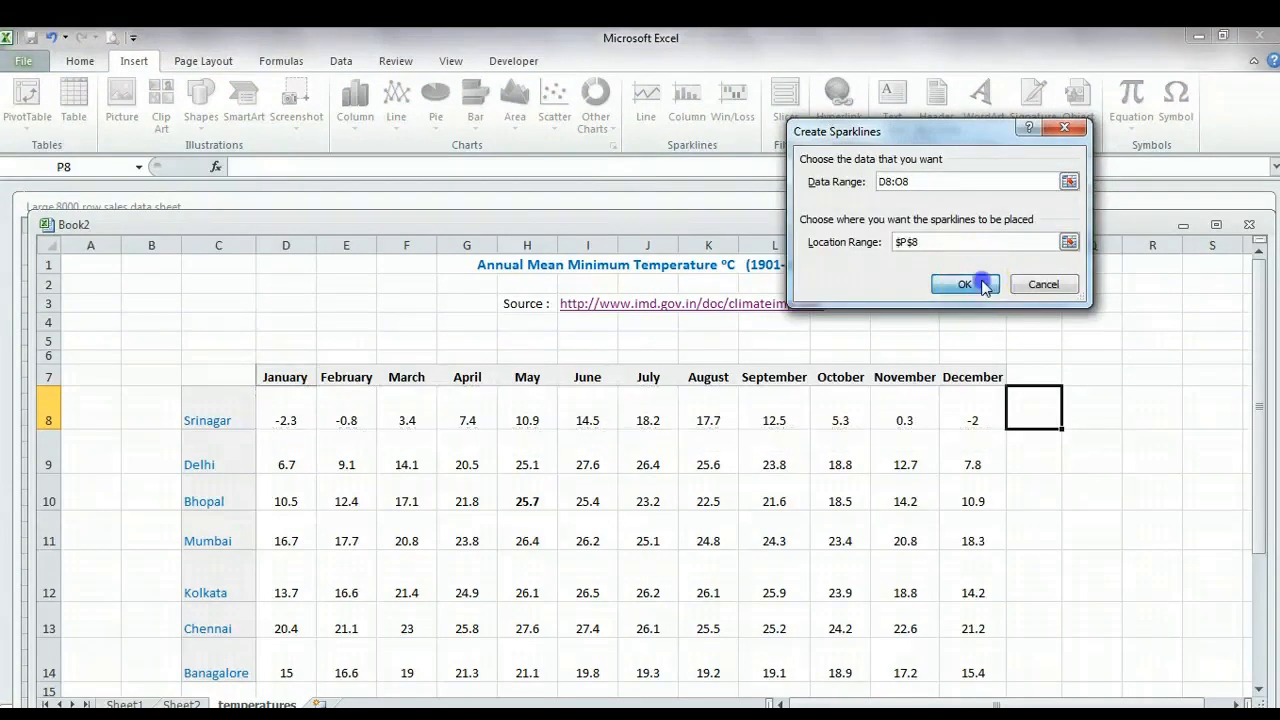
click(978, 280)
drag(1062, 245, 1109, 248)
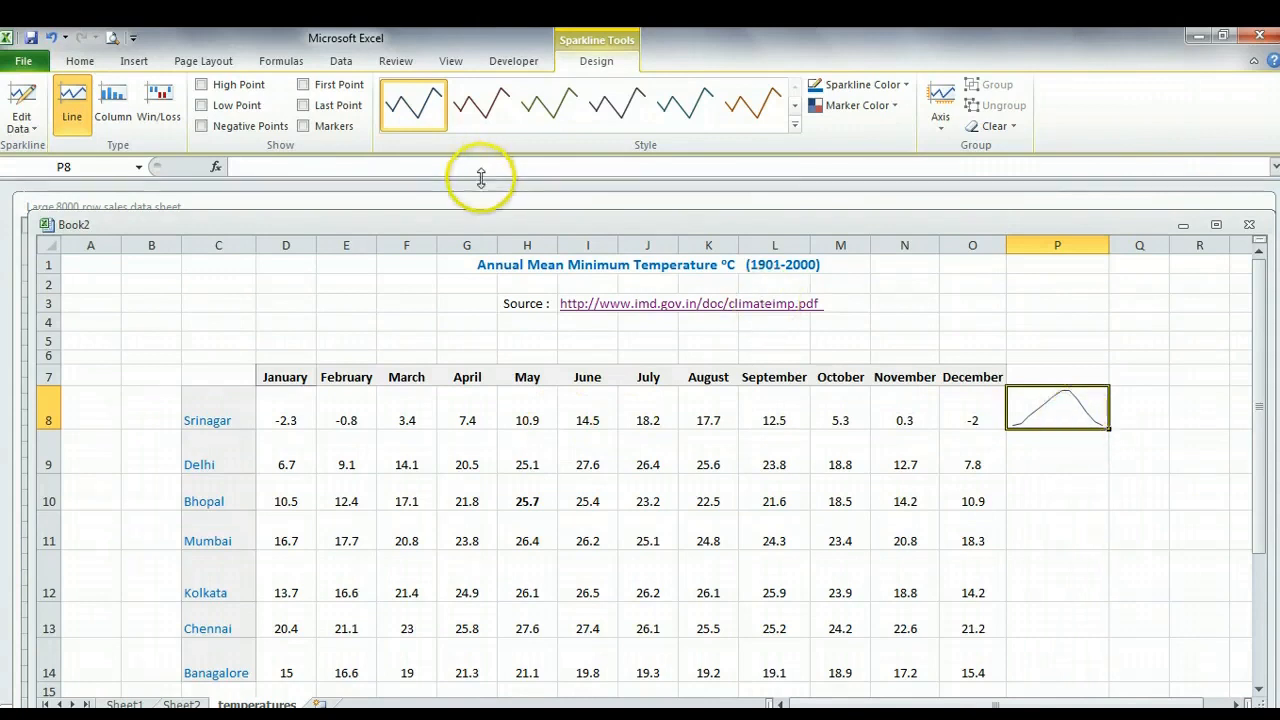
Show the high, low and negative points on the P8 sparkline, and turn these markers off again
click(203, 85)
click(202, 106)
click(203, 127)
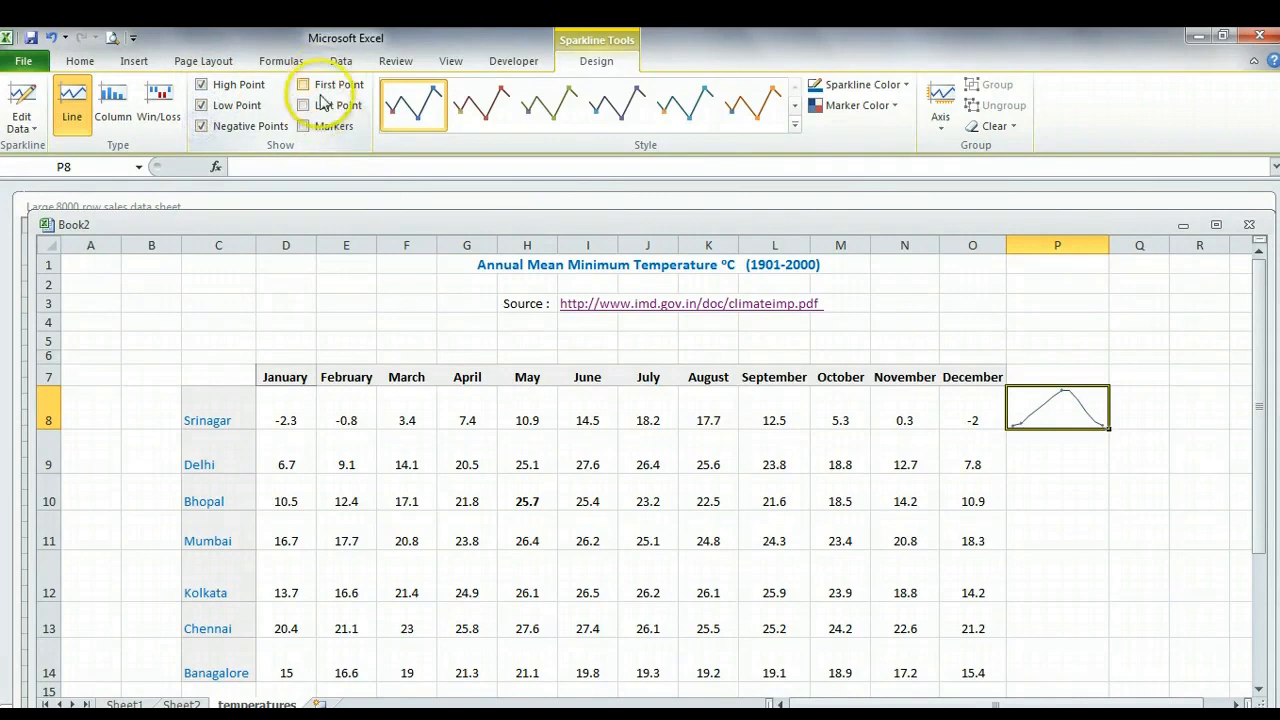
click(204, 127)
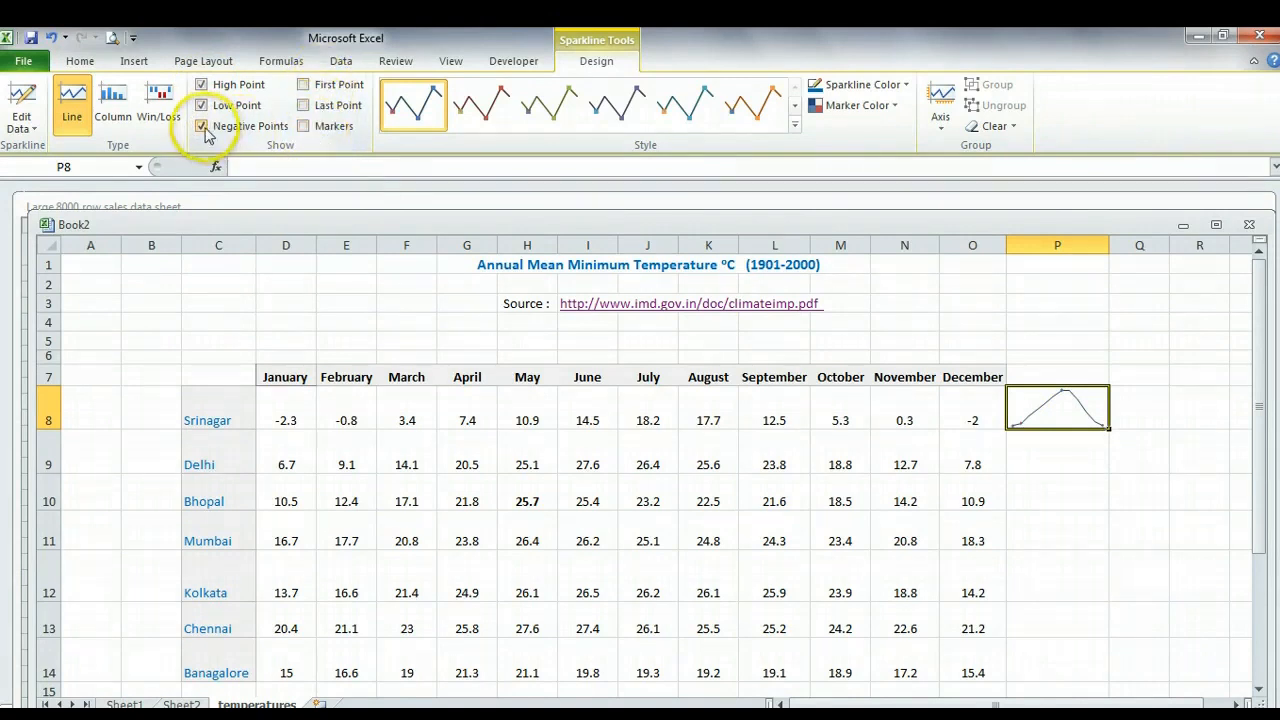
click(202, 89)
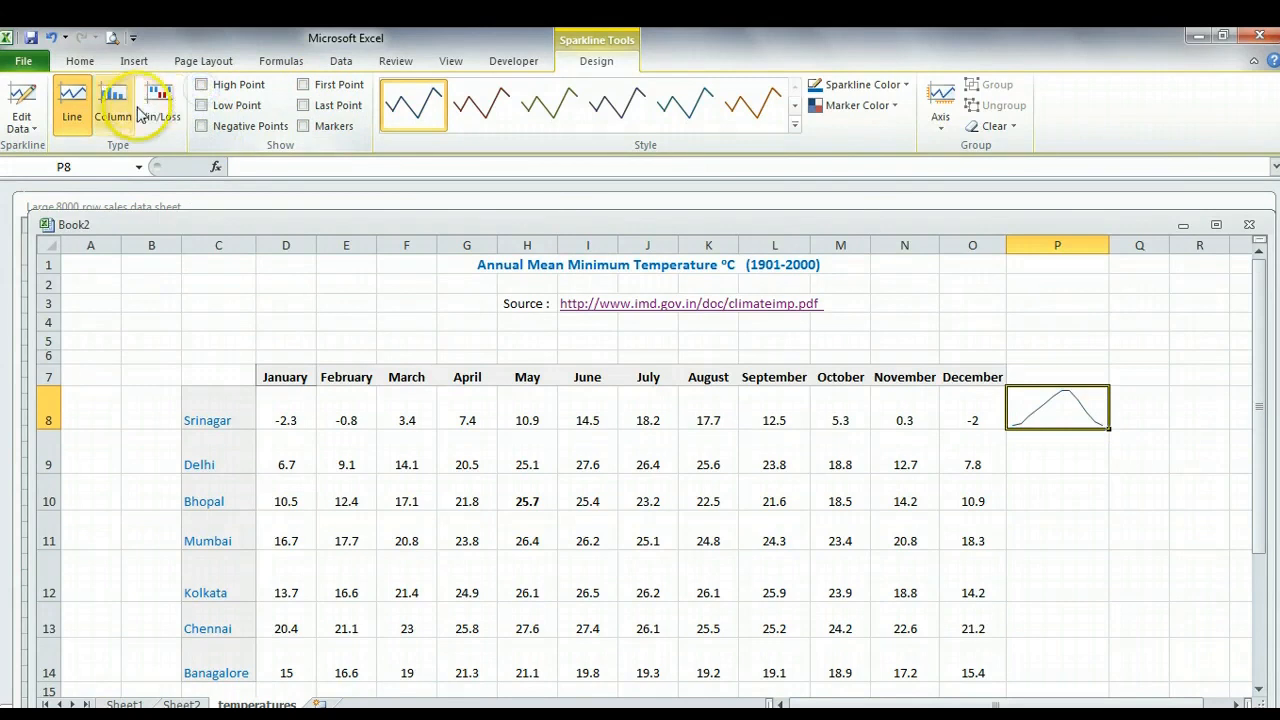
Change the P8 sparkline's type to Column, and switch it to Win/Loss
click(124, 111)
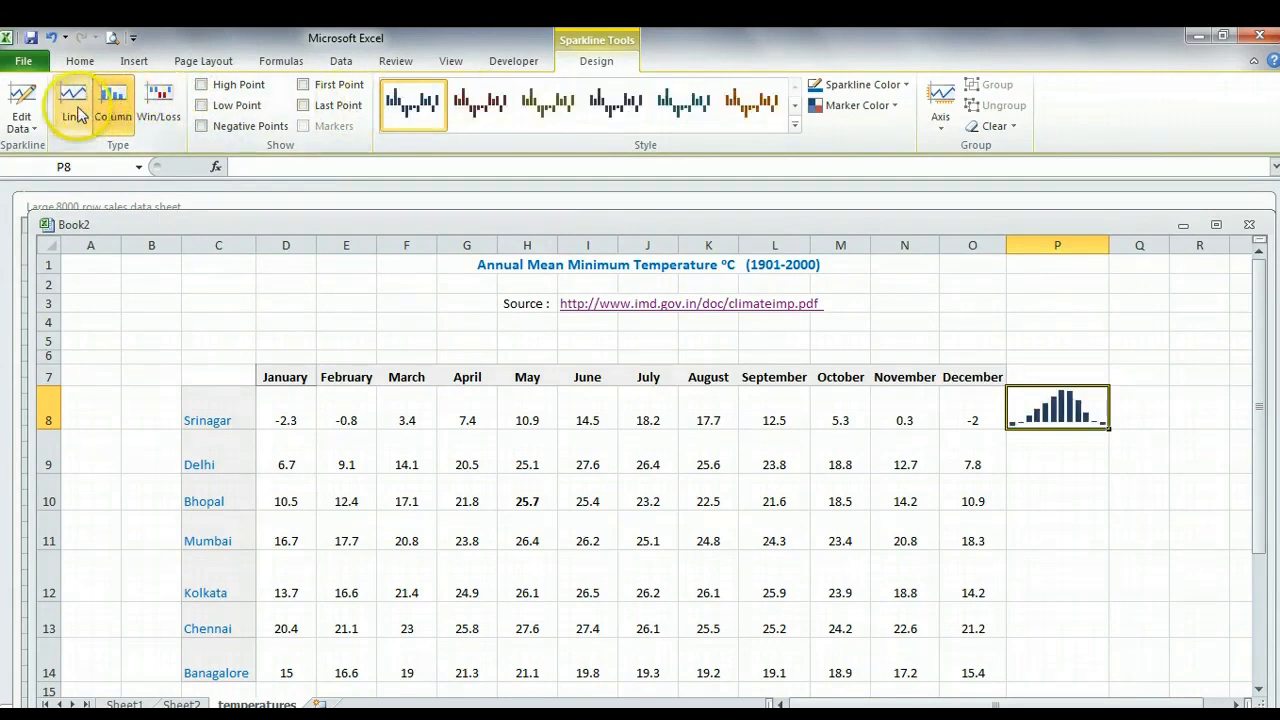
click(168, 113)
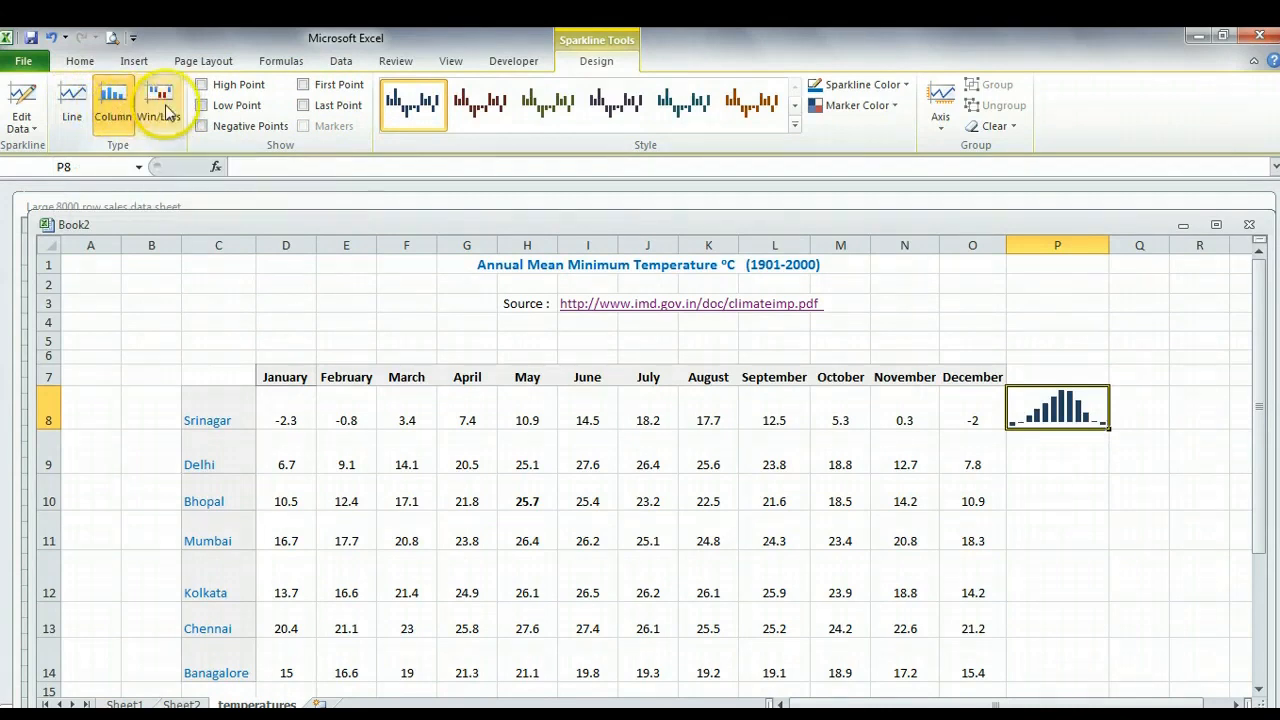
click(162, 115)
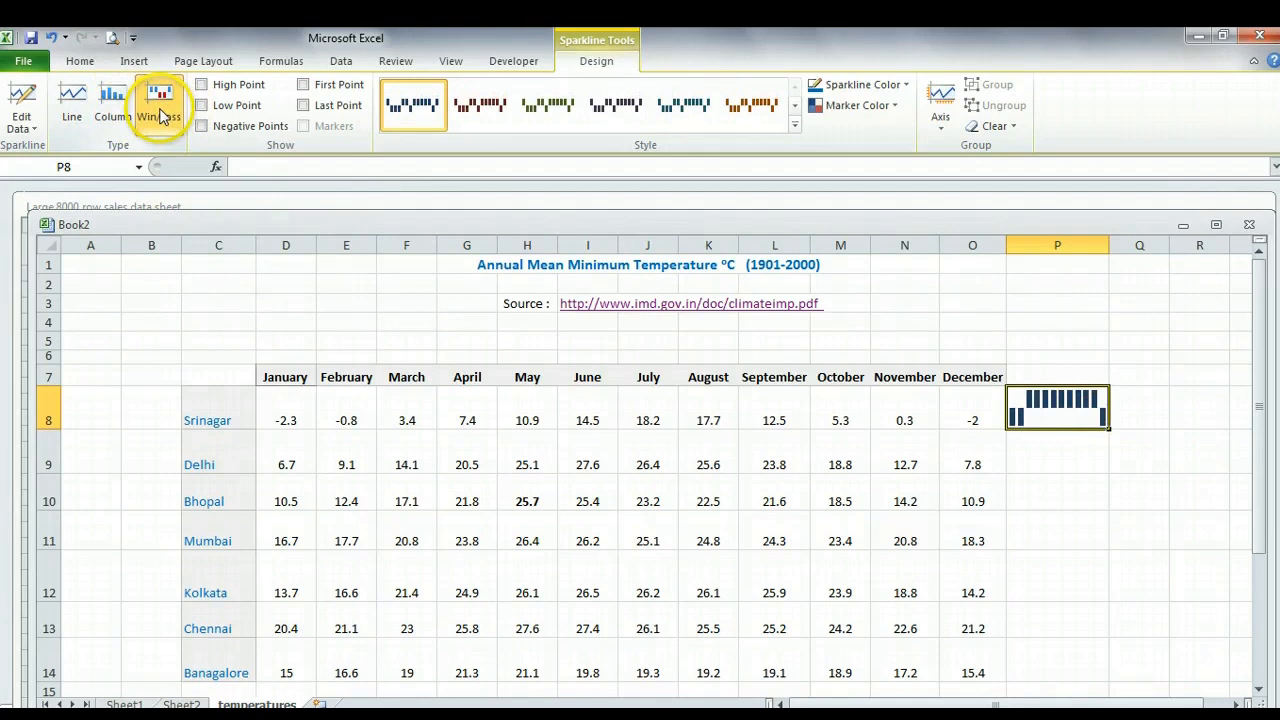
Highlight the negative points on the P8 Win/Loss sparkline and apply the style with green bars and red negative points
click(203, 127)
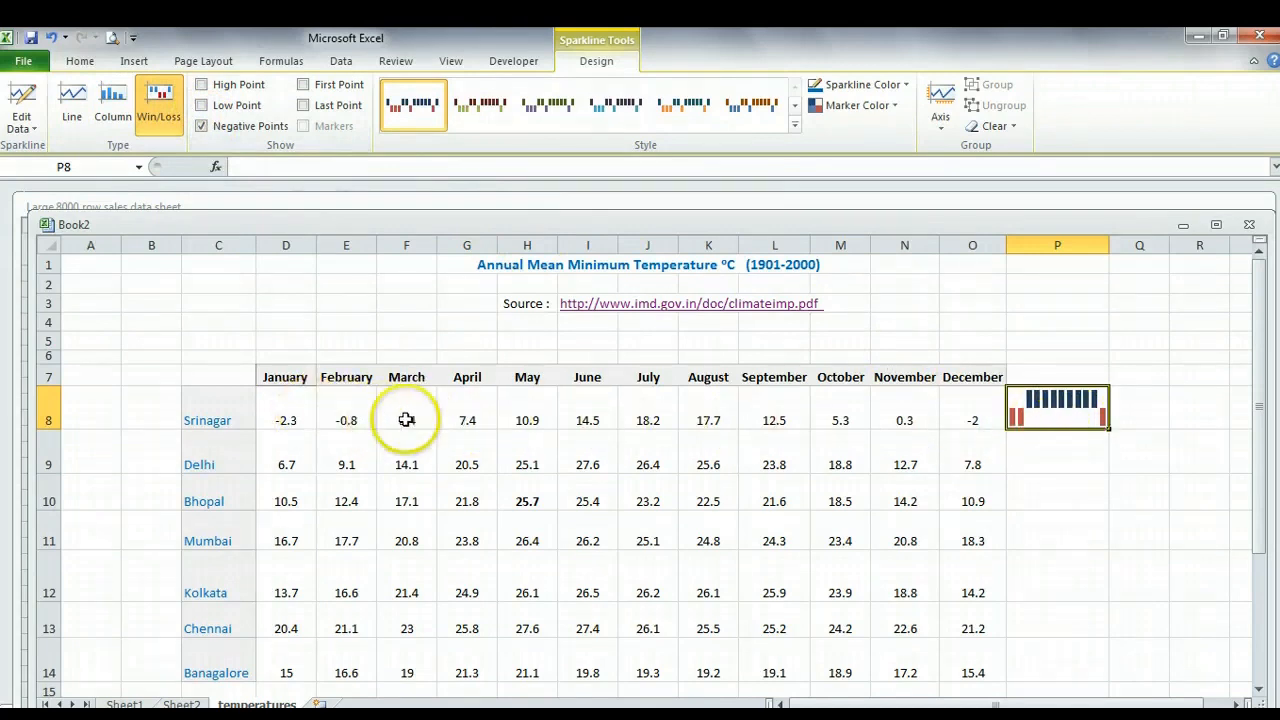
click(795, 124)
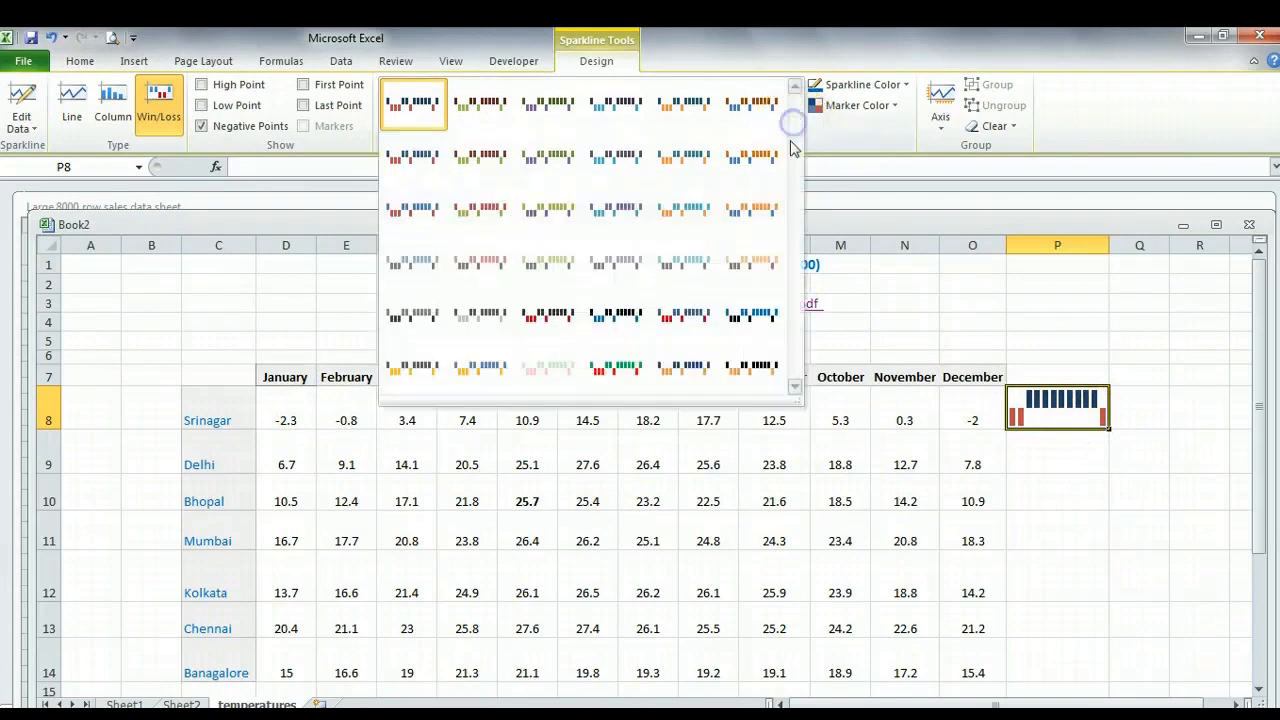
click(617, 368)
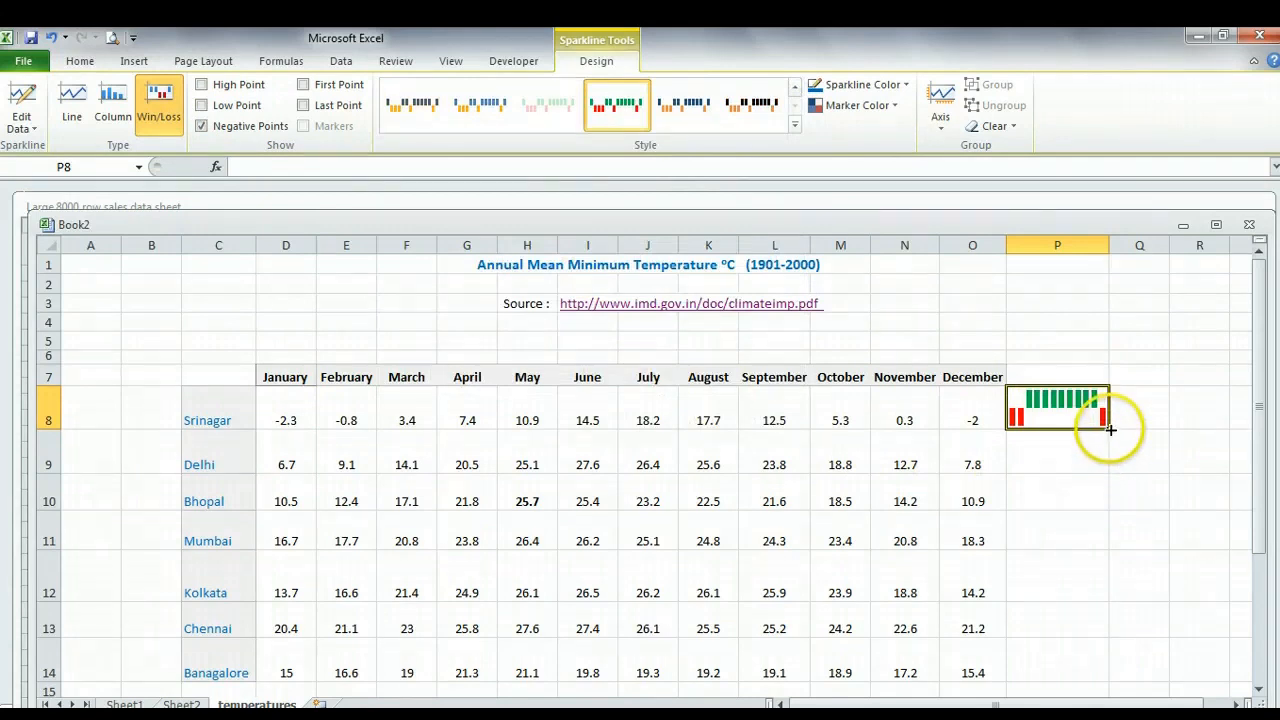
Fill the P8 sparkline down through P14 for the other cities and change the whole group to the Line type
drag(1109, 473, 1092, 675)
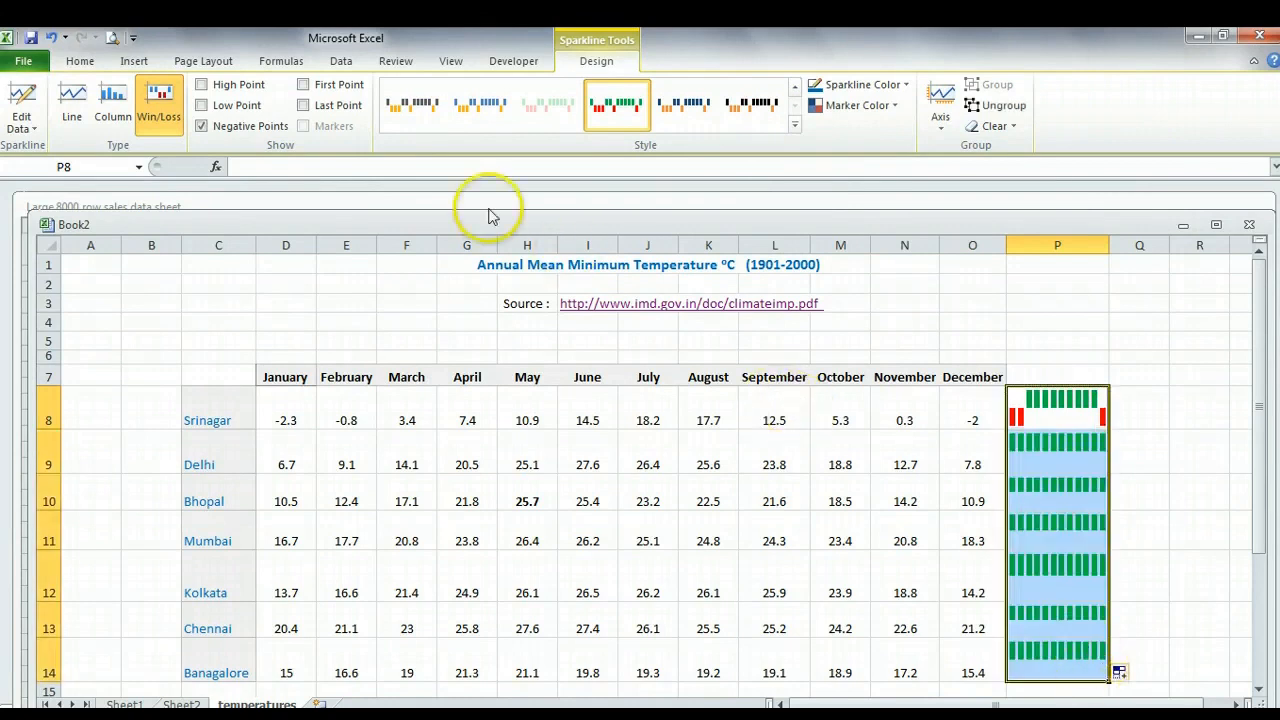
click(74, 98)
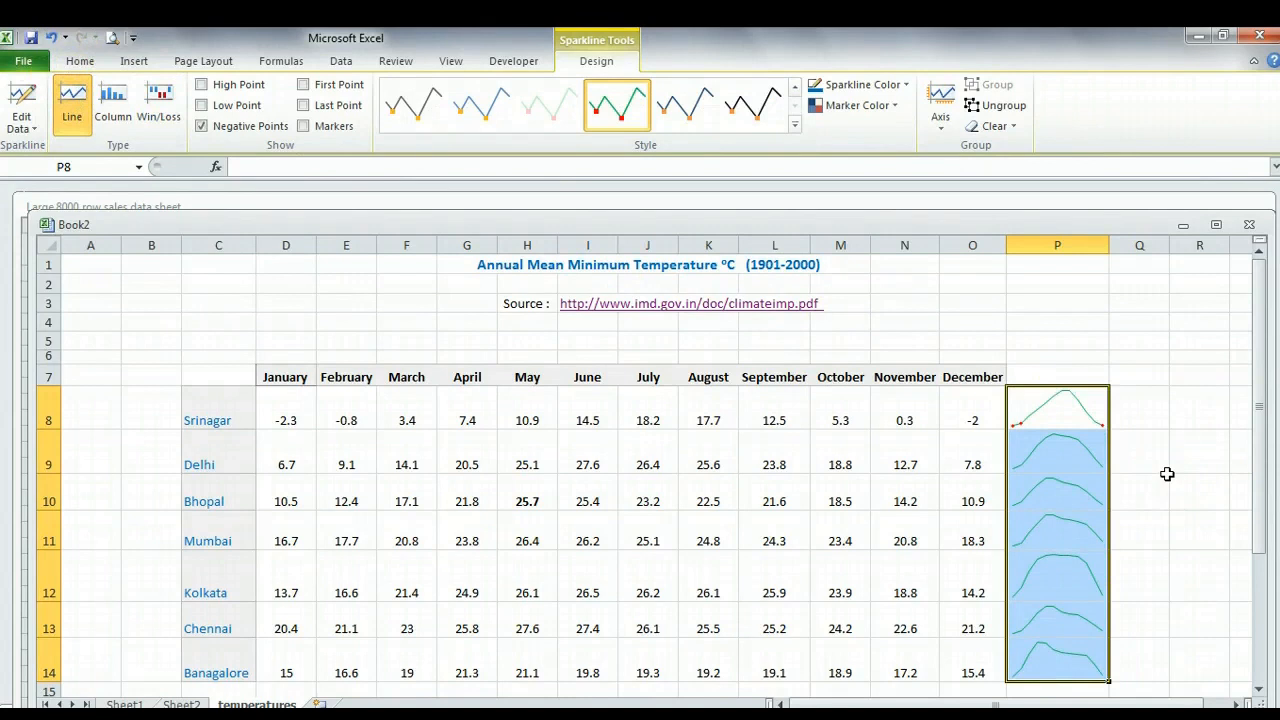
click(1167, 474)
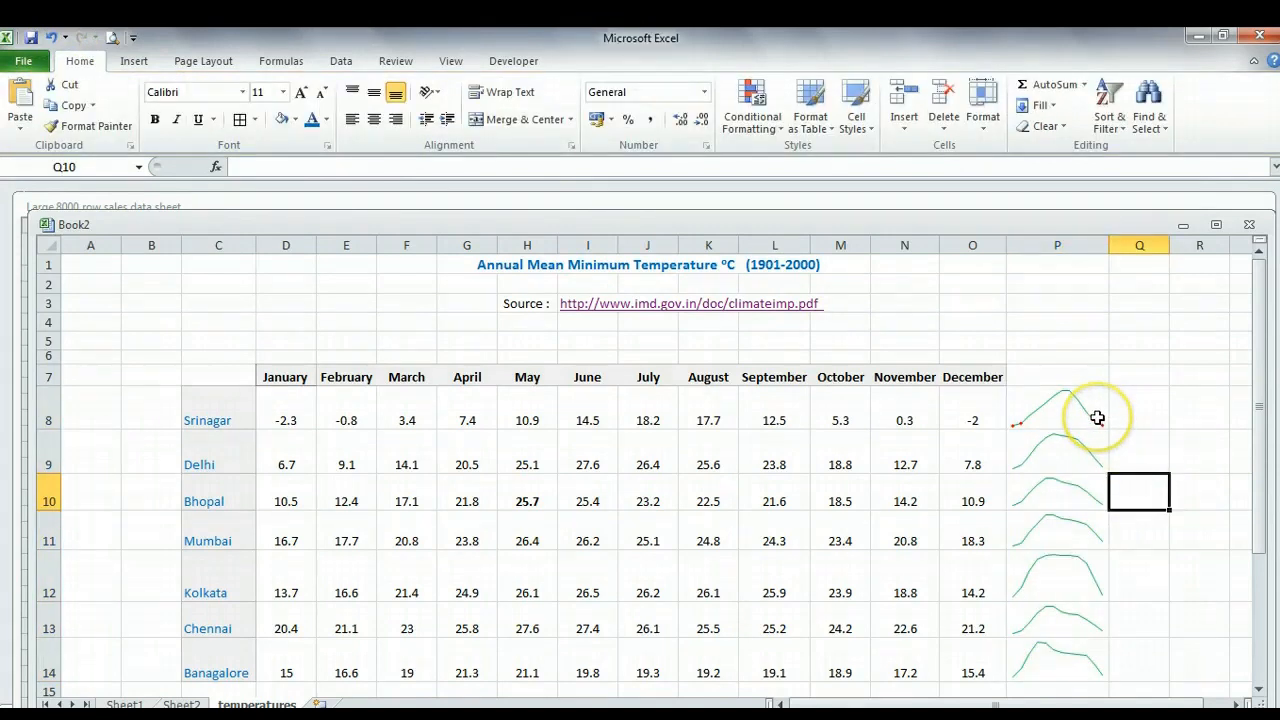
Select the sparklines in P8:P14 and view the marker colour choices for negative points without picking a new colour
drag(1060, 398, 1069, 654)
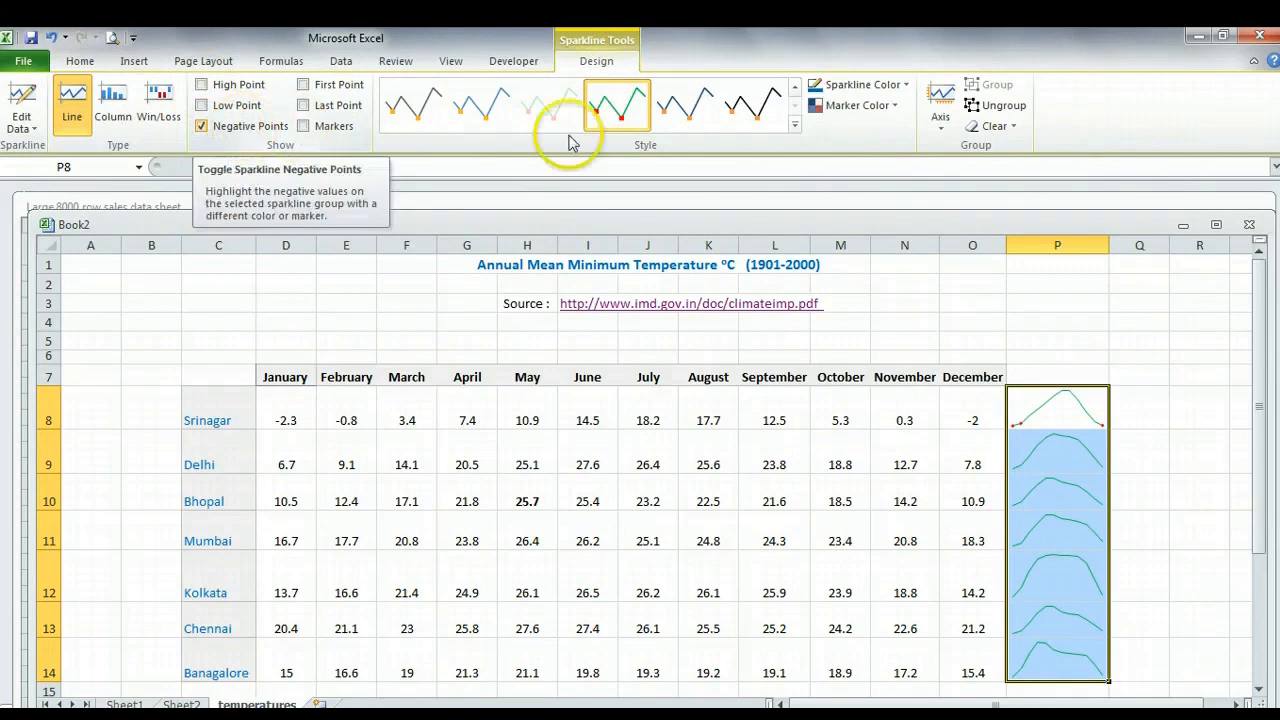
click(855, 107)
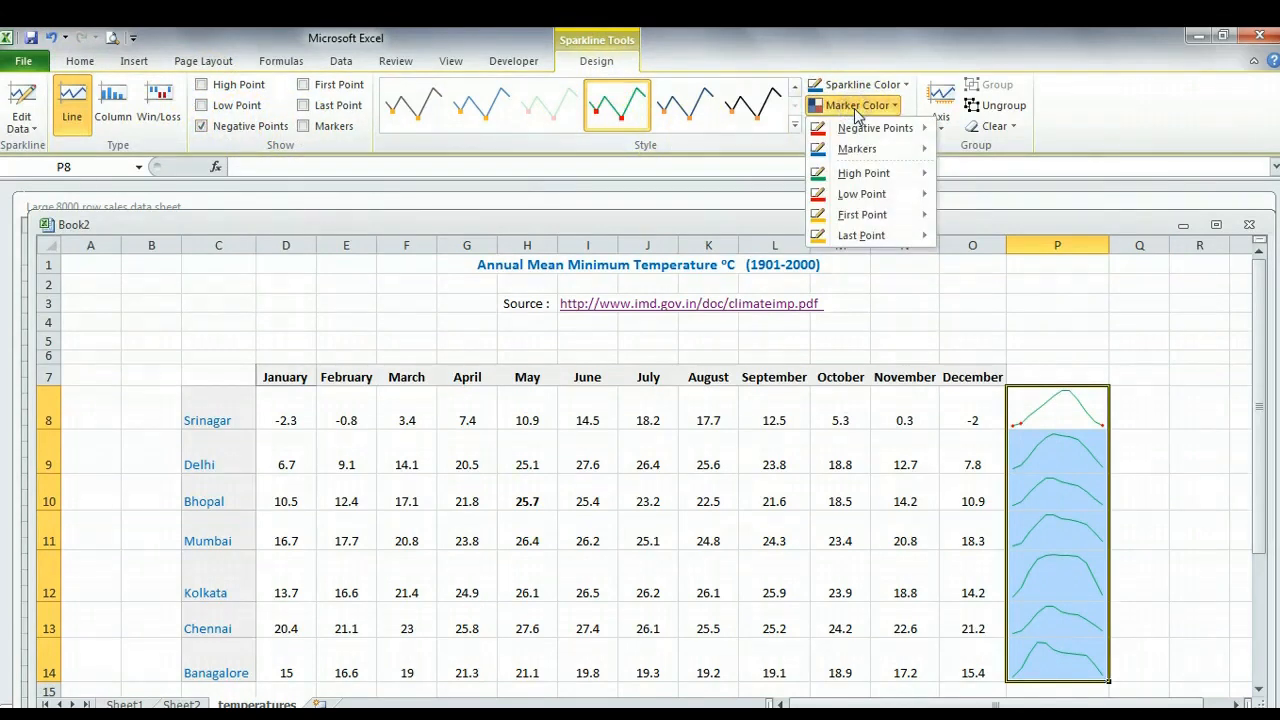
mouse_move(890, 127)
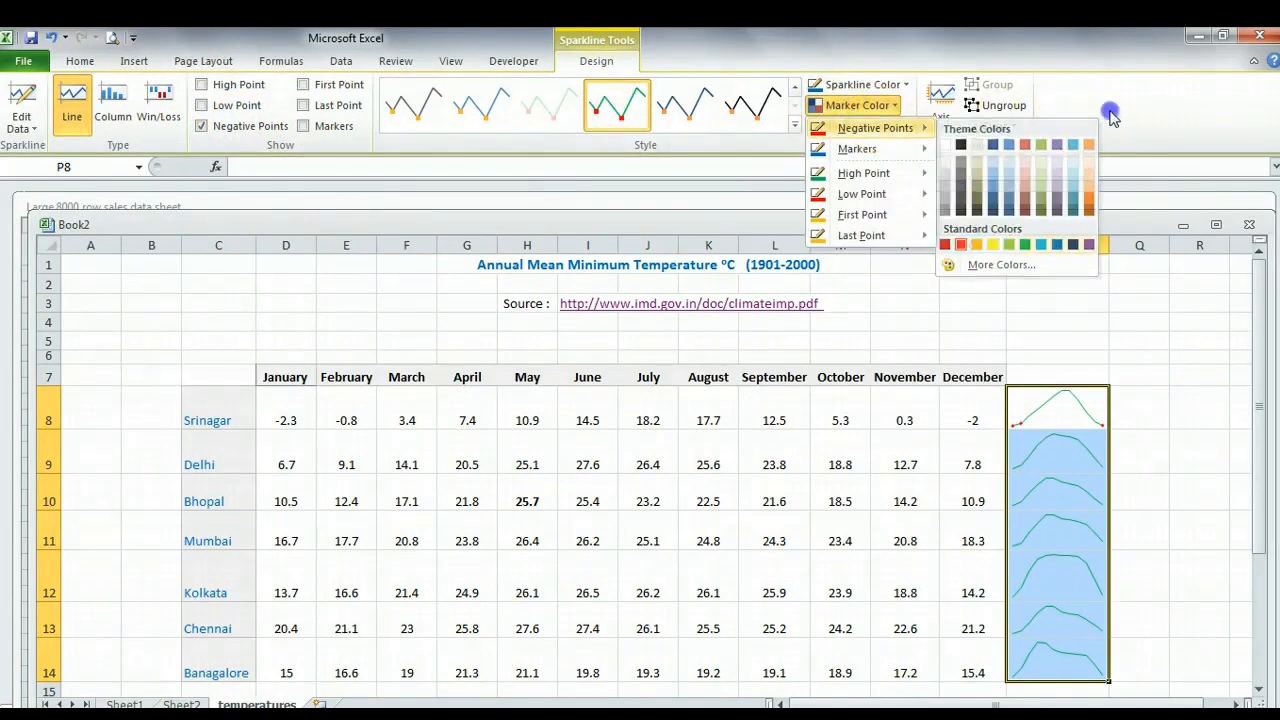
click(1110, 115)
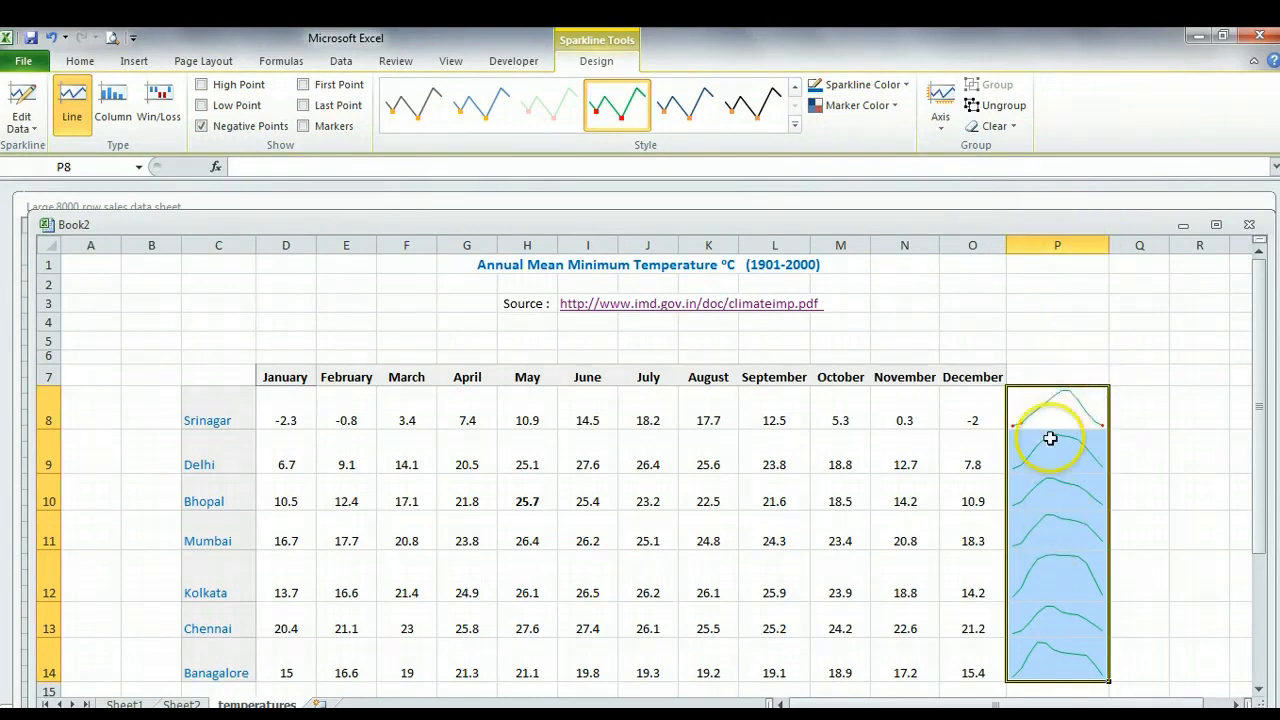
Clear the selected sparklines from P8:P14
right_click(1051, 419)
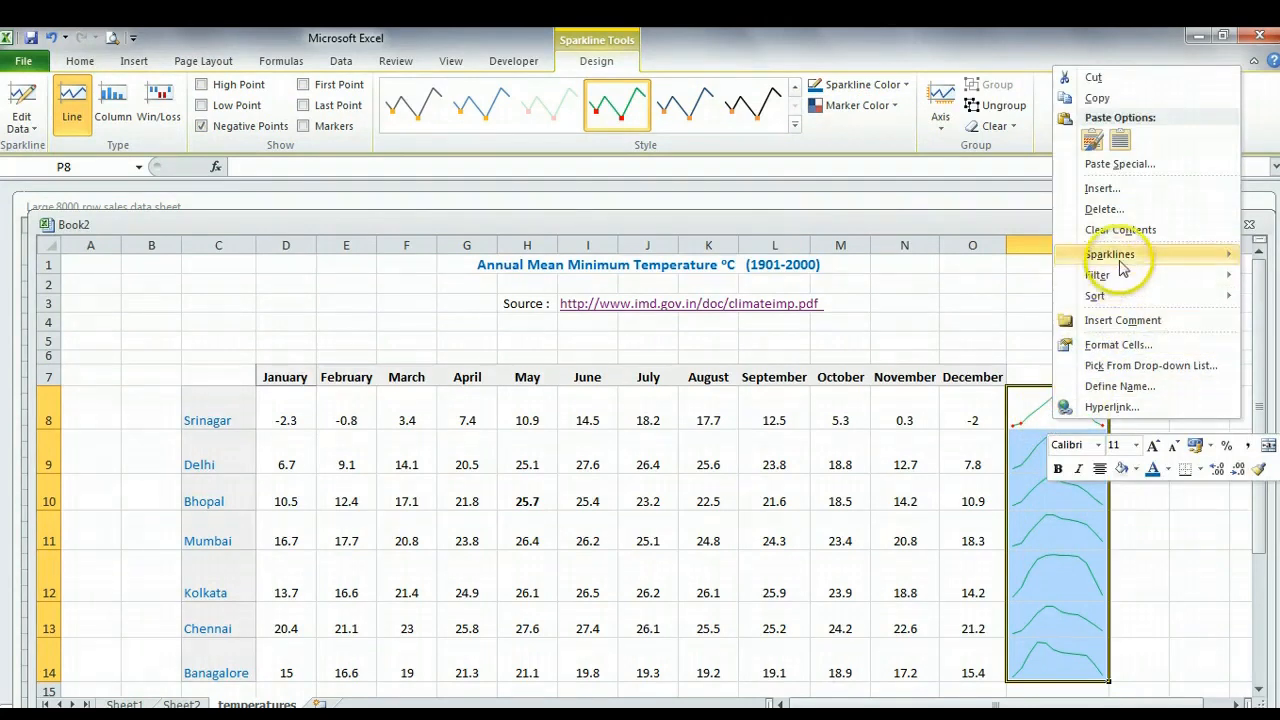
mouse_move(1120, 254)
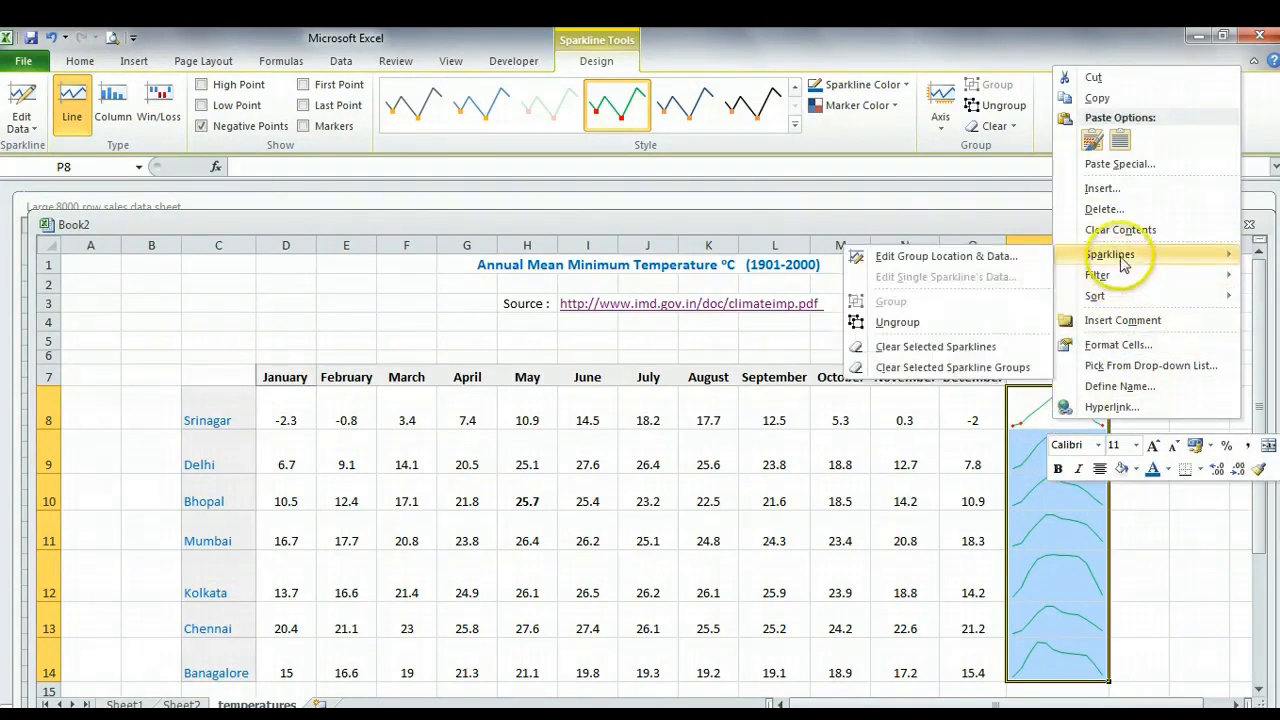
click(968, 347)
click(1198, 468)
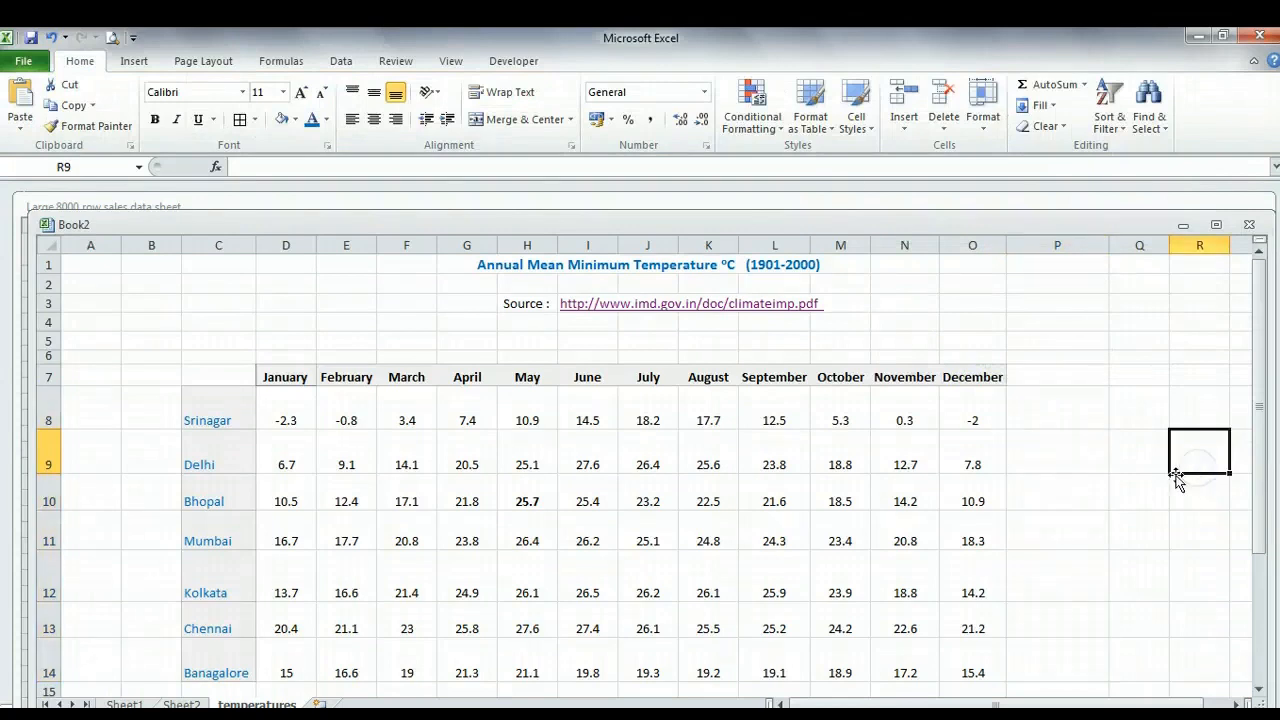